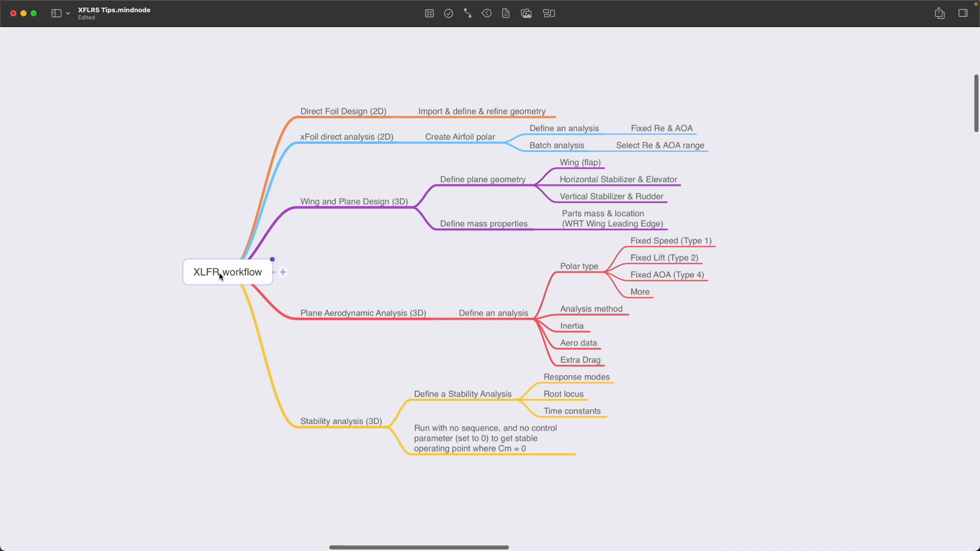
Review the Direct Foil Design (2D) and xFoil direct analysis (2D) branches, including the single and batch analysis topics
click(366, 106)
key(Right)
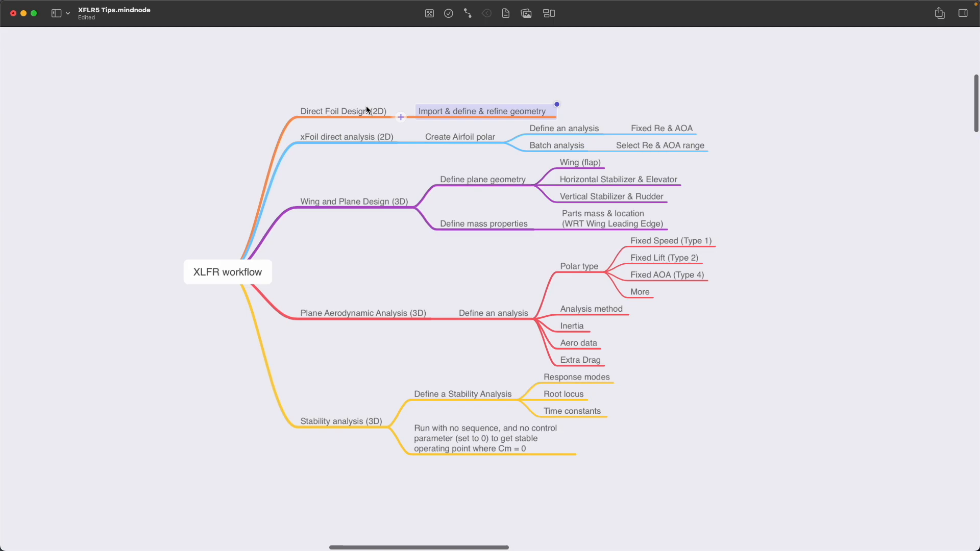
key(Down)
key(Left)
key(Right)
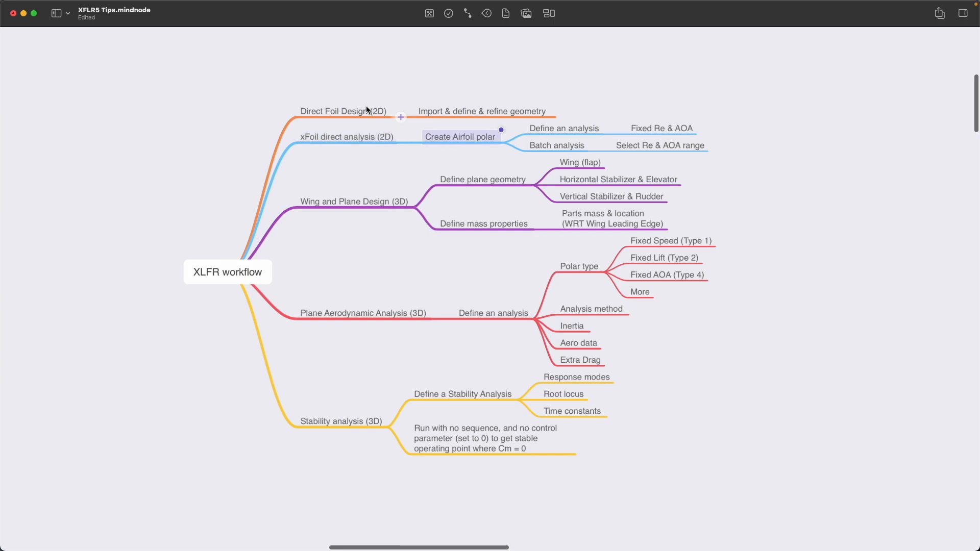
key(Right)
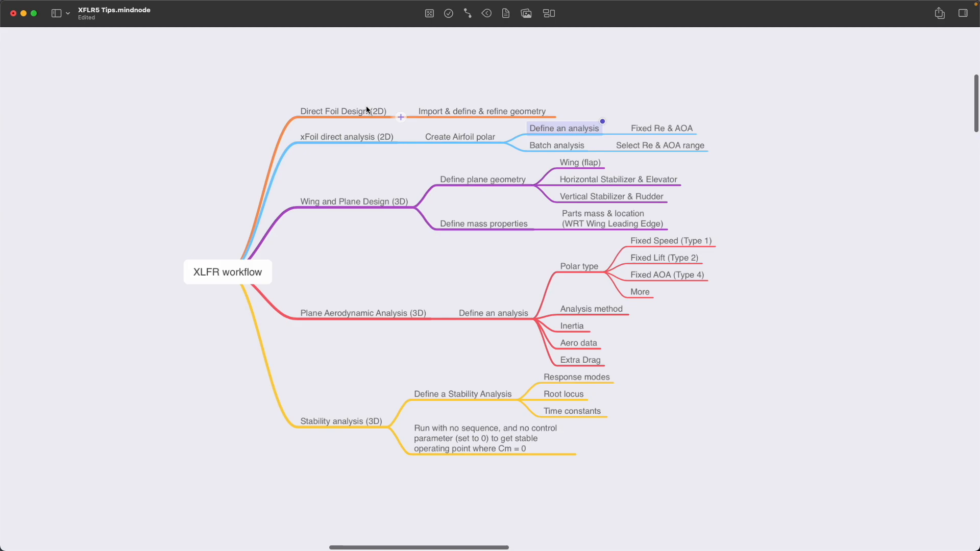
key(Down)
key(Right)
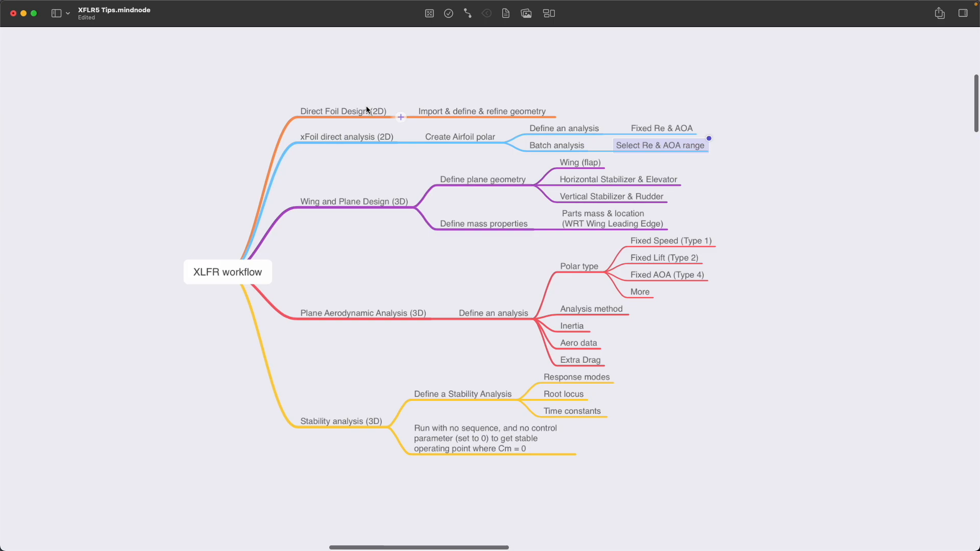
key(Left)
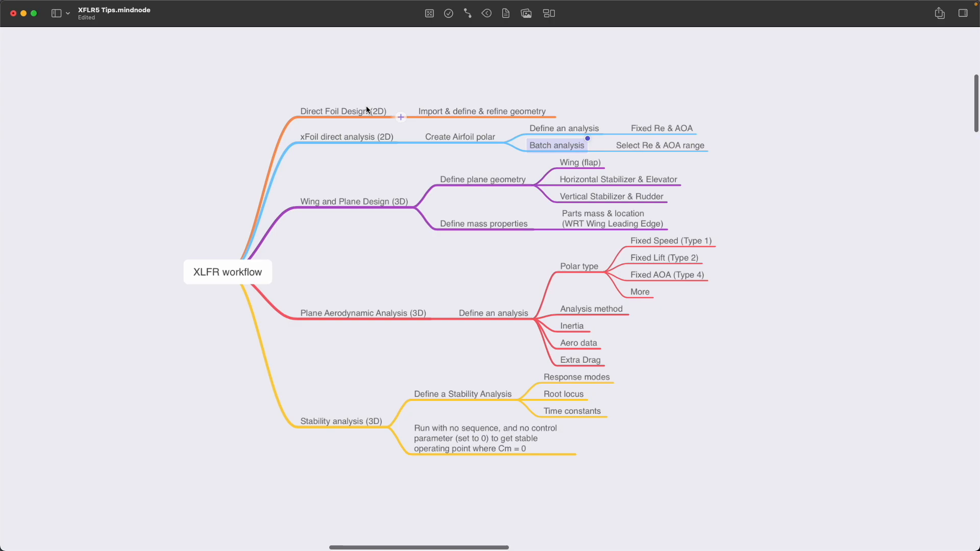
Examine the plane geometry topics under Wing and Plane Design (3D): wing, horizontal stabilizer and vertical stabilizer
key(Down)
key(Left)
key(Left)
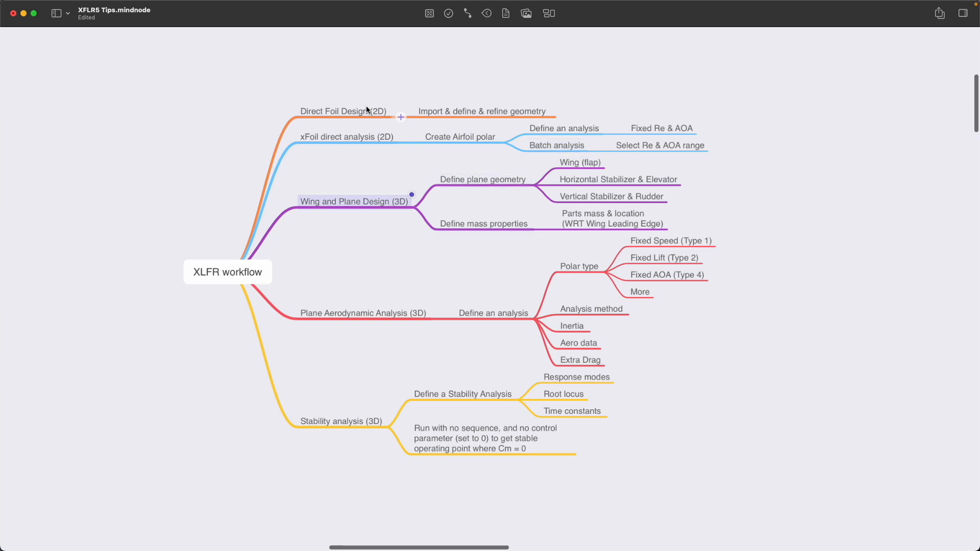
key(Right)
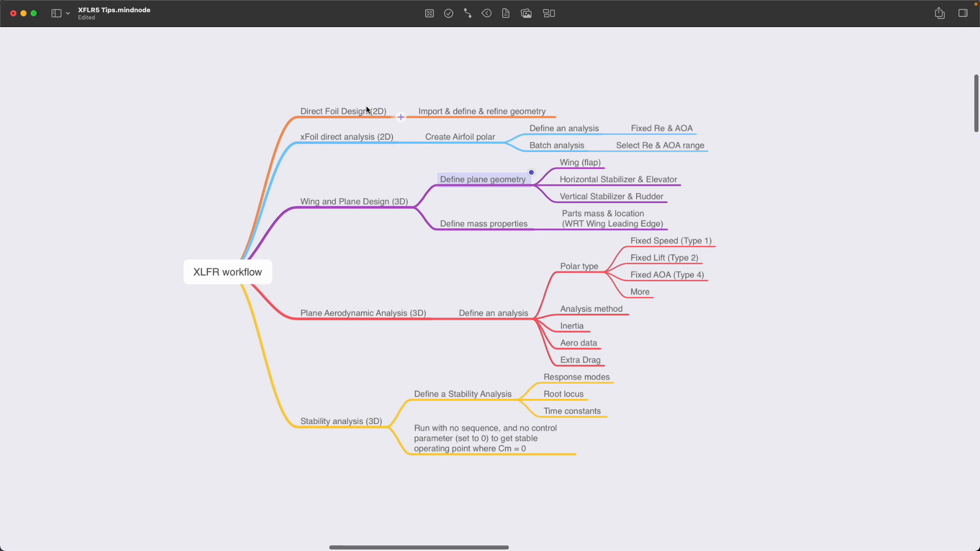
key(Right)
key(Down)
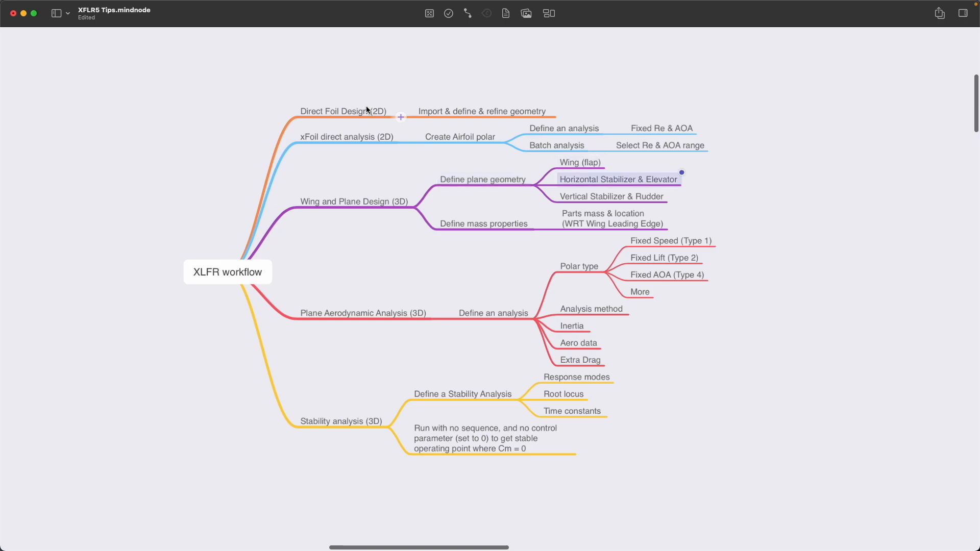
key(Down)
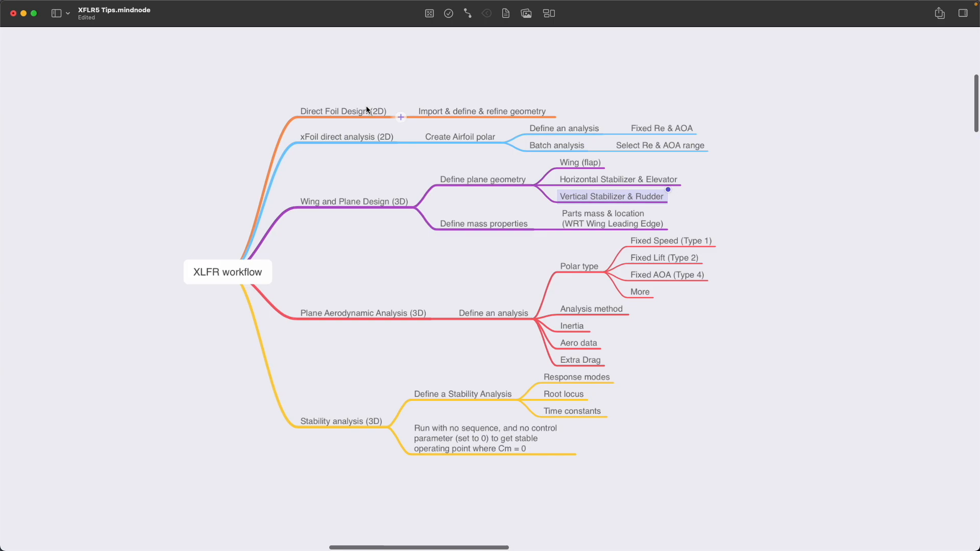
key(Up)
key(Up)
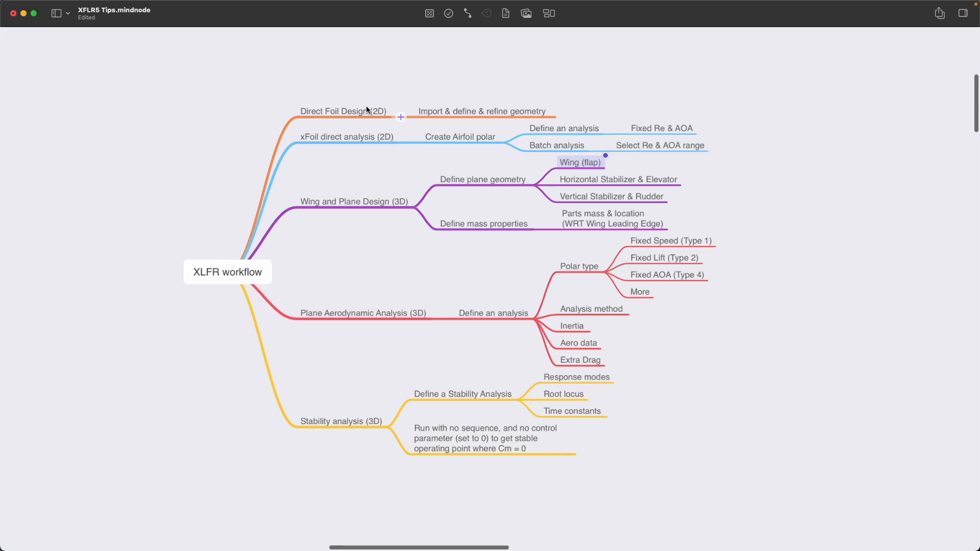
Retrace the map from xFoil direct analysis (2D) through the plane geometry parts to the mass properties topic and its detail
key(Up)
key(Left)
key(Left)
key(Right)
key(Left)
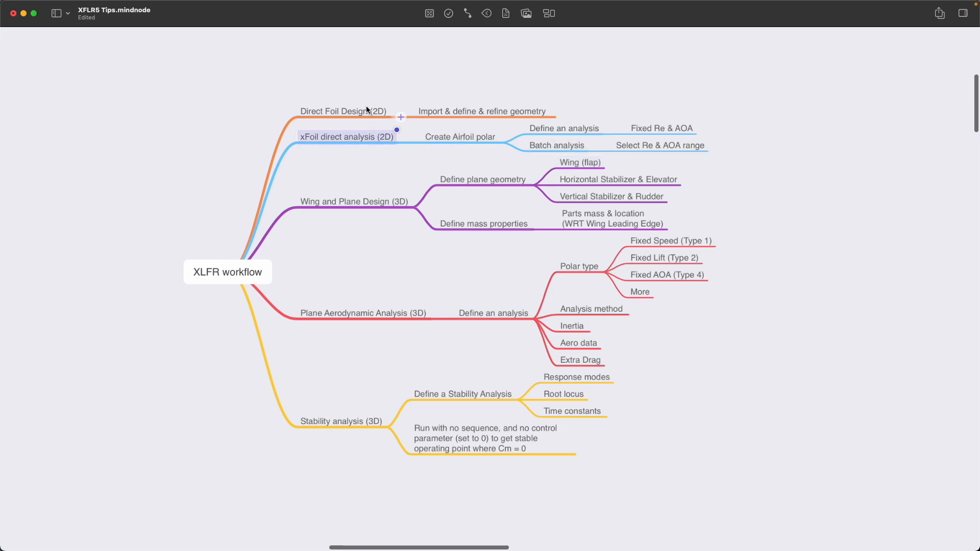
key(Right)
key(Right)
key(Down)
key(Down)
key(Down)
key(Down)
key(Down)
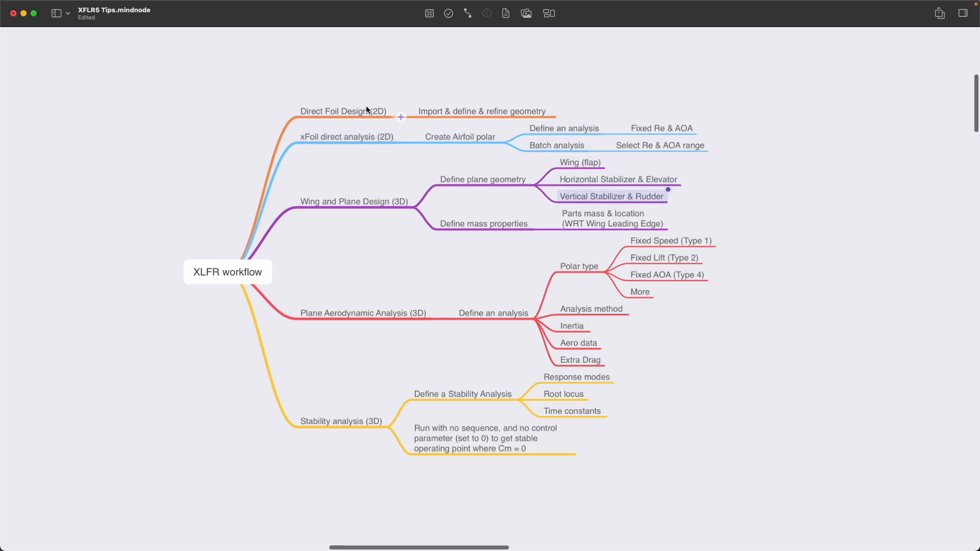
key(Left)
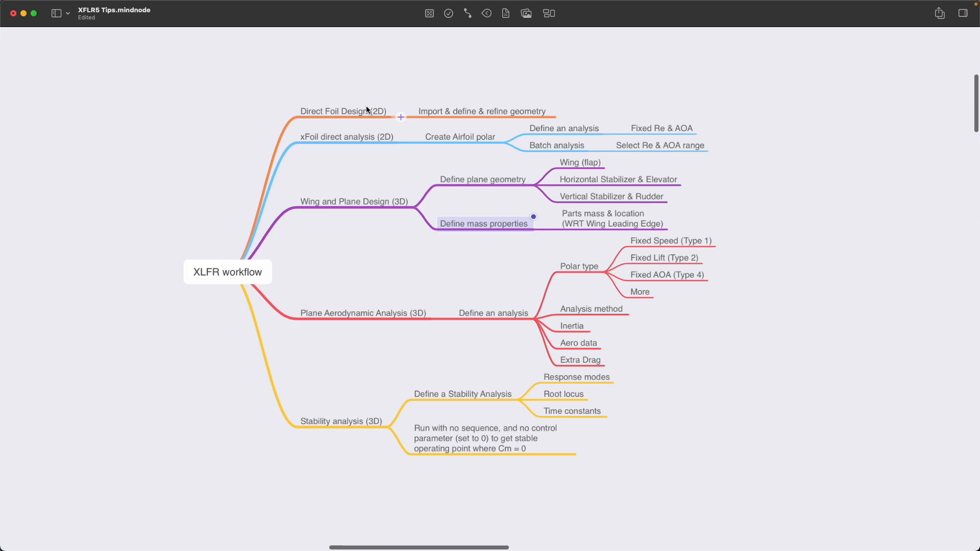
key(Right)
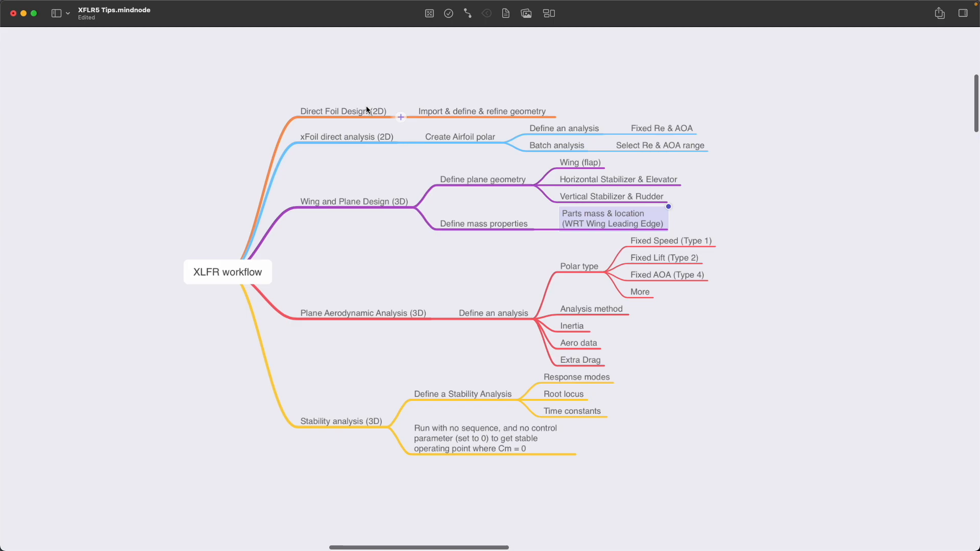
Examine the analysis definition topics under Plane Aerodynamic Analysis (3D), including analysis method, inertia and aero data
key(Down)
key(Left)
key(Left)
key(Left)
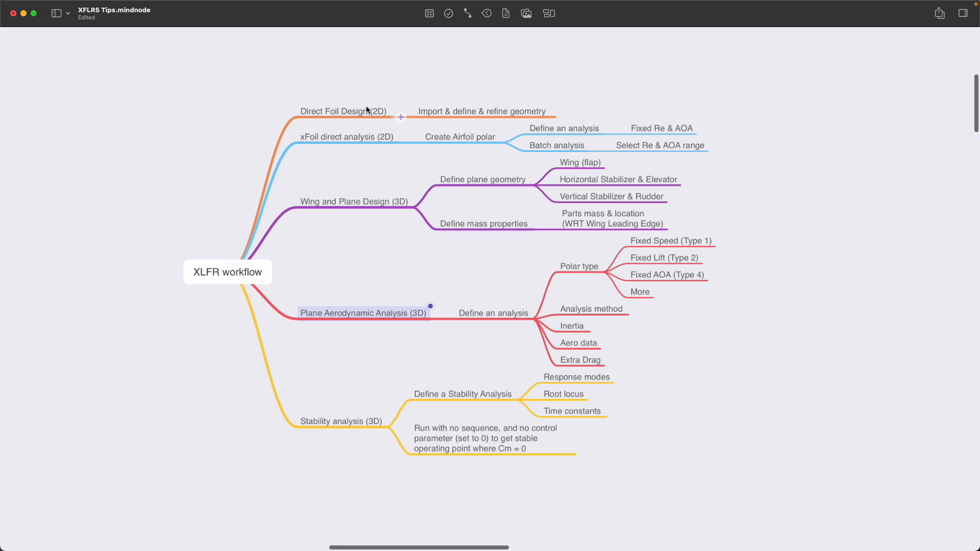
key(Right)
key(Right)
key(Down)
key(Down)
key(Down)
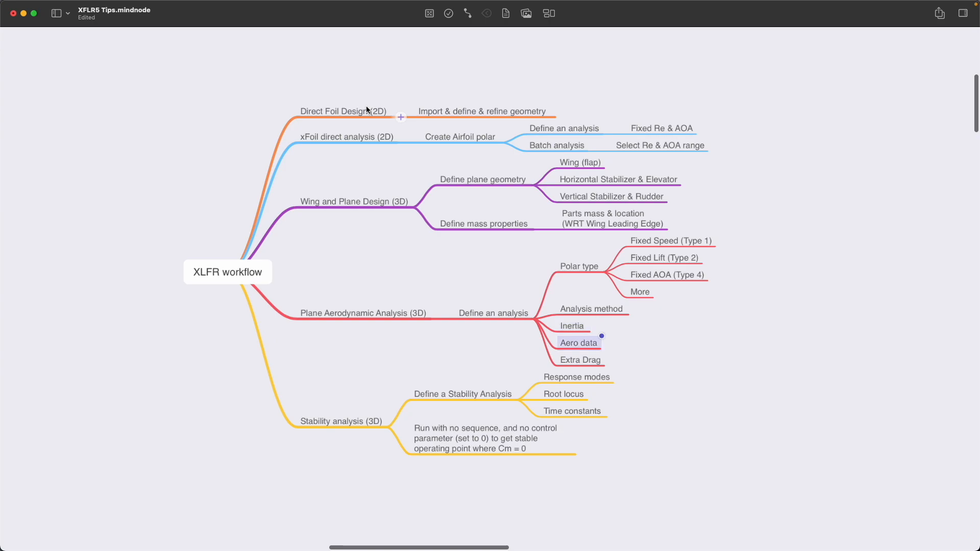
key(Up)
key(Up)
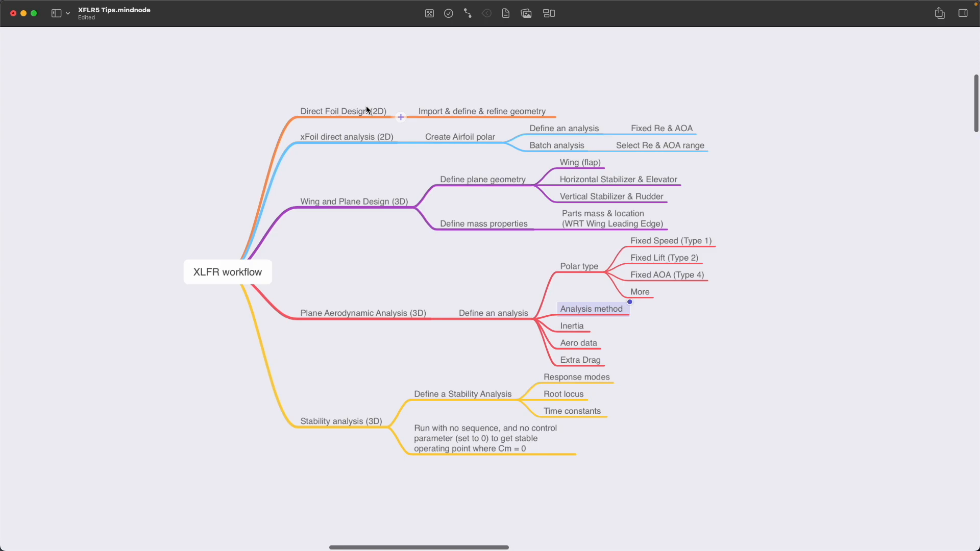
Review the Fixed Speed and Fixed Lift polar types and return to the Plane Aerodynamic Analysis (3D) topic
key(Up)
key(Right)
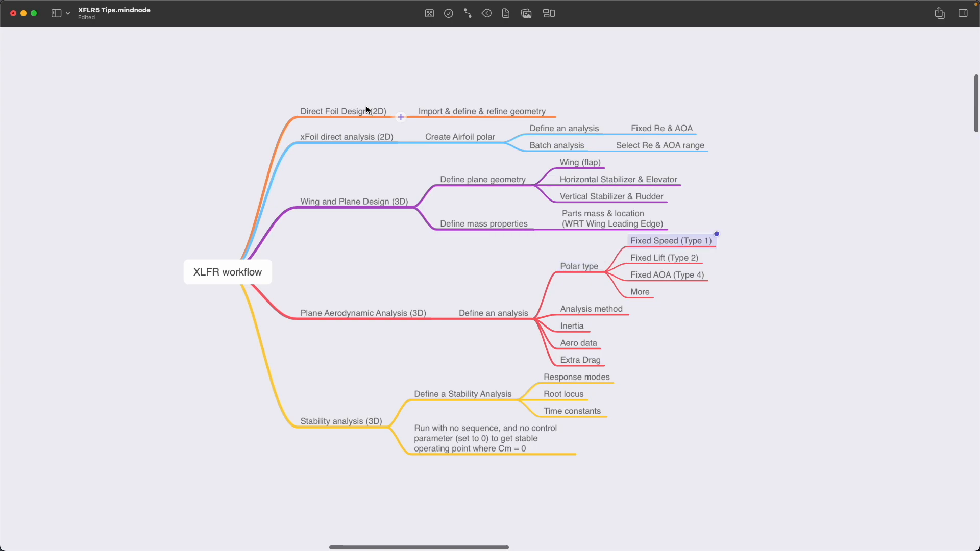
key(Down)
key(Up)
key(Down)
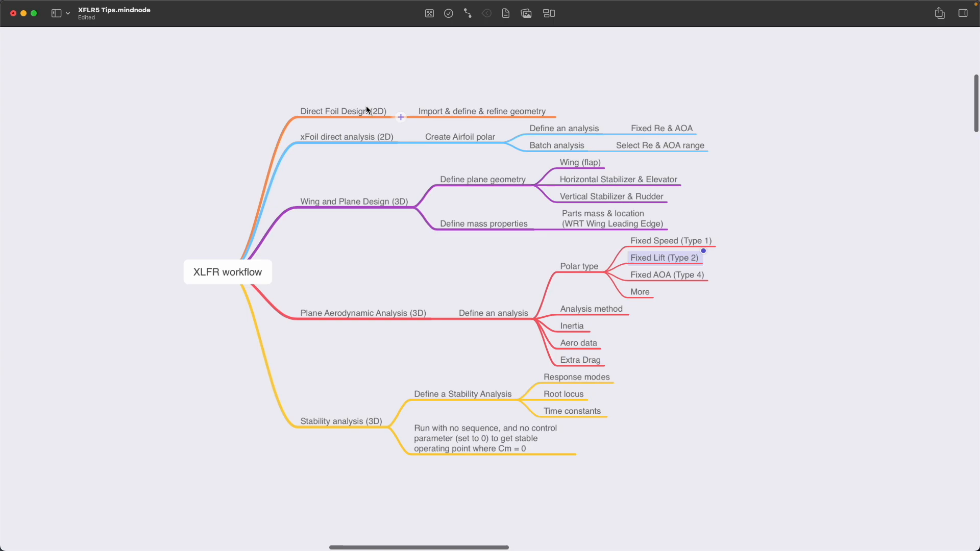
key(Left)
key(Left)
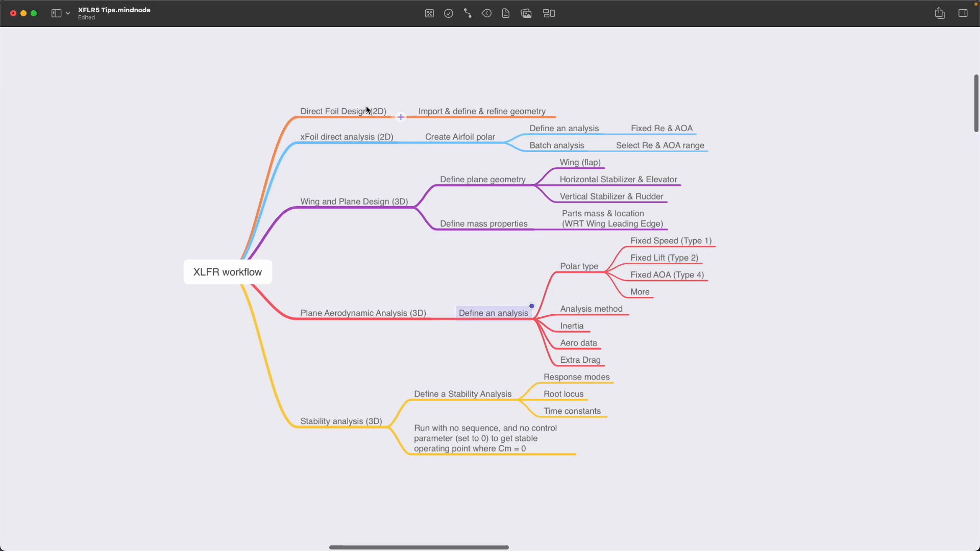
key(Left)
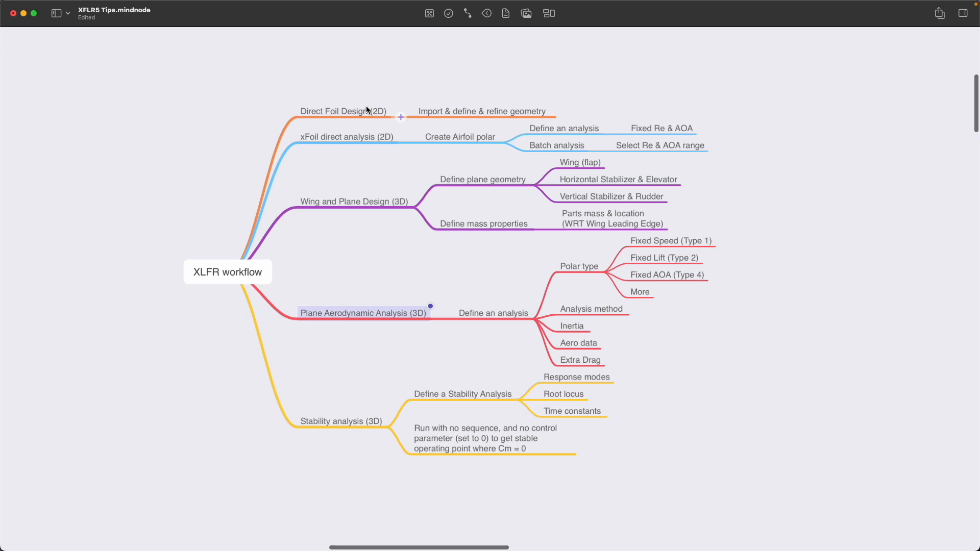
Go over the main workflow stages from Direct Foil Design (2D) to Stability analysis (3D)
key(Down)
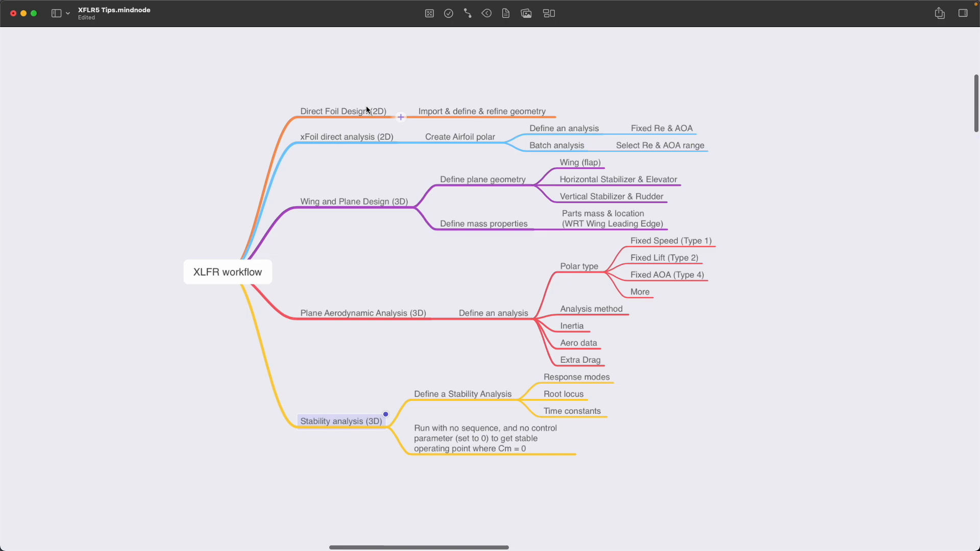
key(Up)
key(Up)
key(Up)
key(Up)
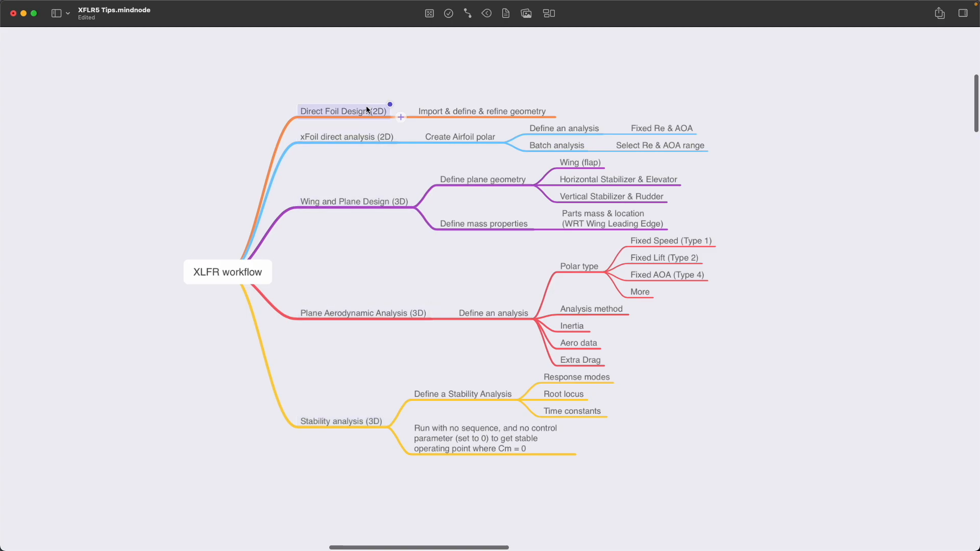
key(Down)
key(Down)
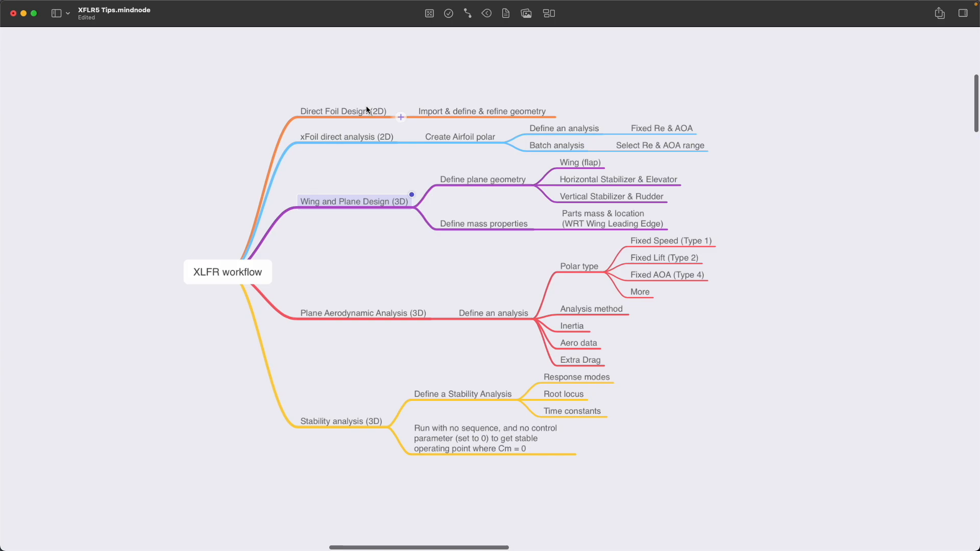
key(Down)
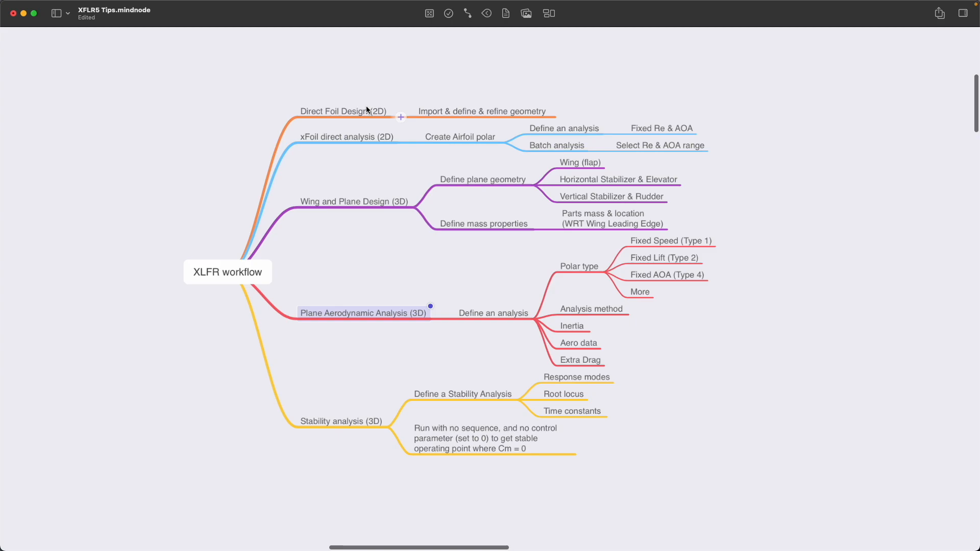
key(Up)
key(Down)
key(Down)
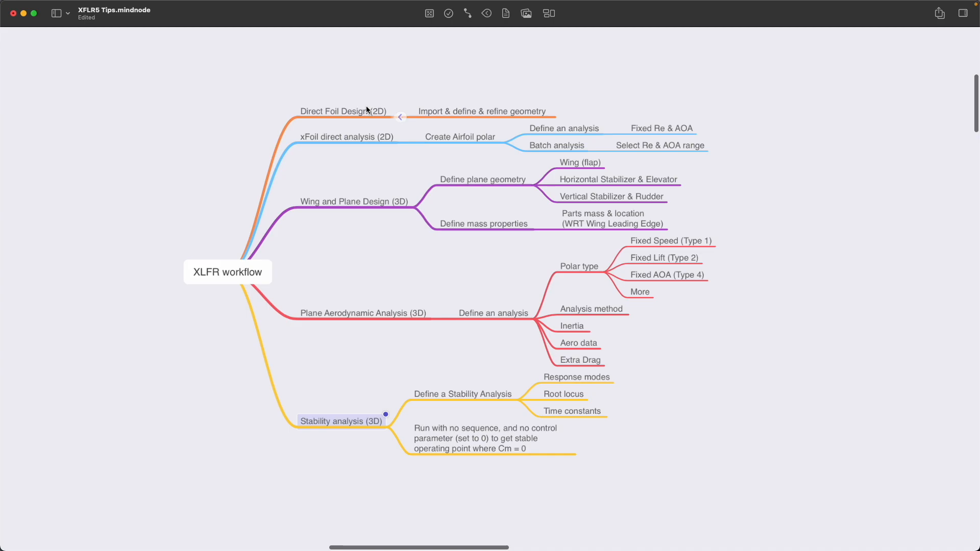
Restore the mind map window to its smaller size and fit the whole XLFR workflow map inside it
key(ctrl+alt+BackSpace)
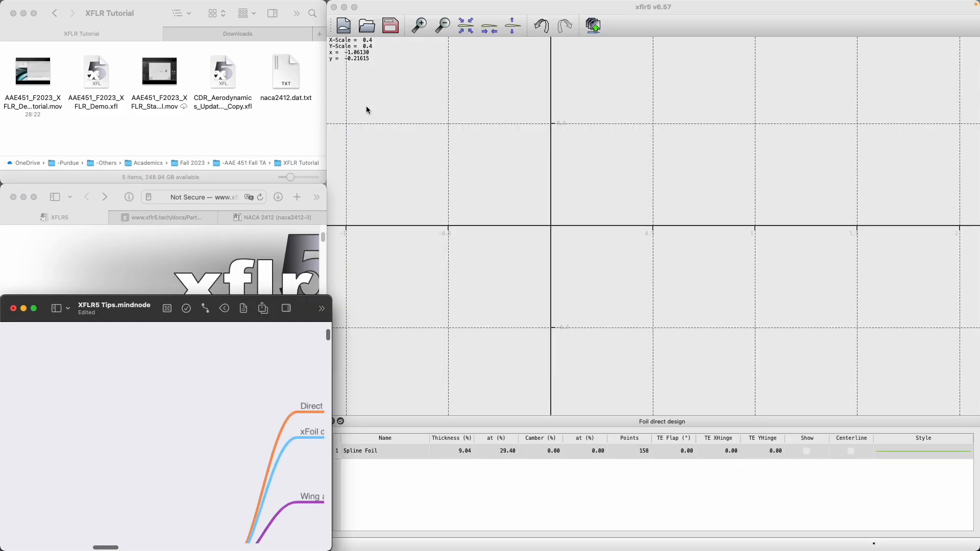
scroll(206, 389, down, 5)
scroll(225, 407, right, 5)
scroll(224, 408, down, 2)
scroll(225, 407, right, 2)
click(170, 440)
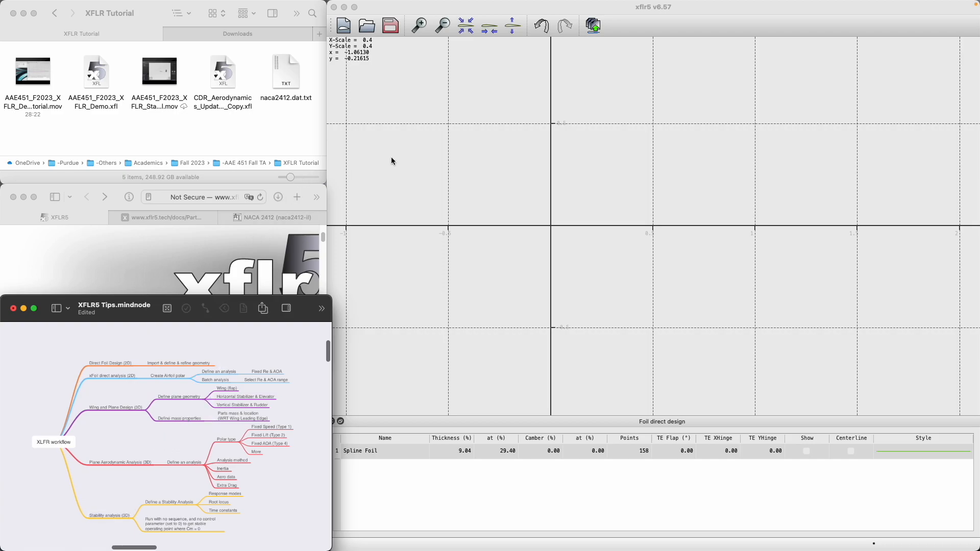
Switch to the browser, enlarge its window and look through the XFLR5 site down to the documentation and theoretical background links
click(268, 246)
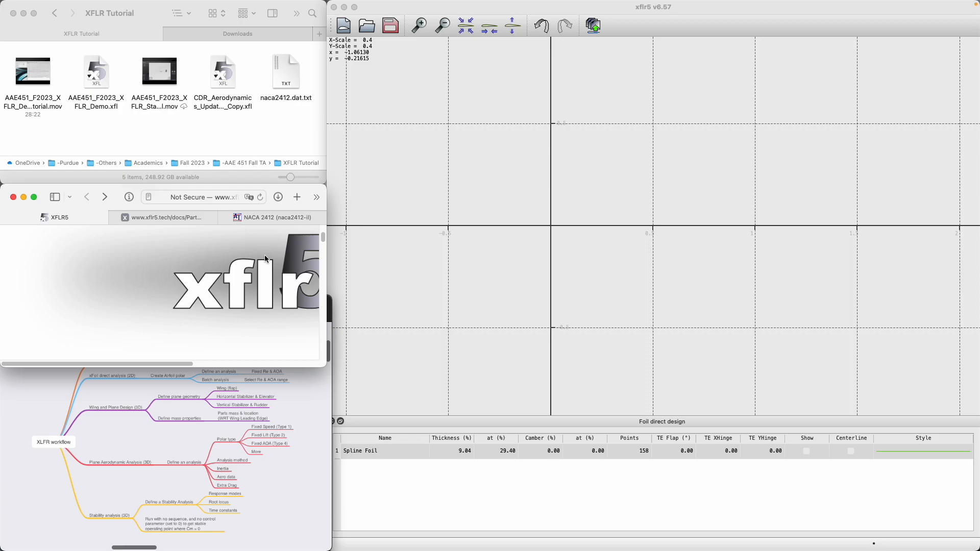
key(ctrl+alt+Return)
scroll(275, 240, up, 3)
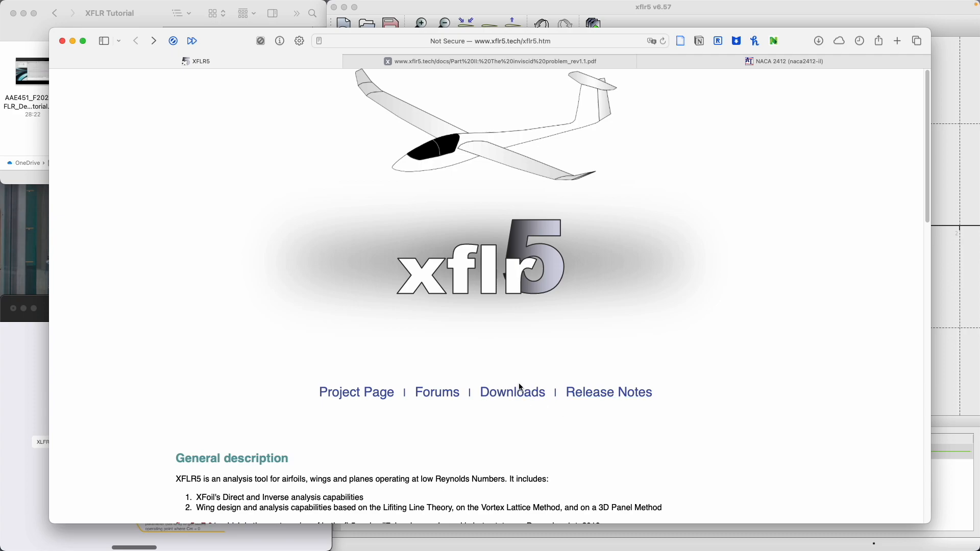
scroll(517, 383, down, 5)
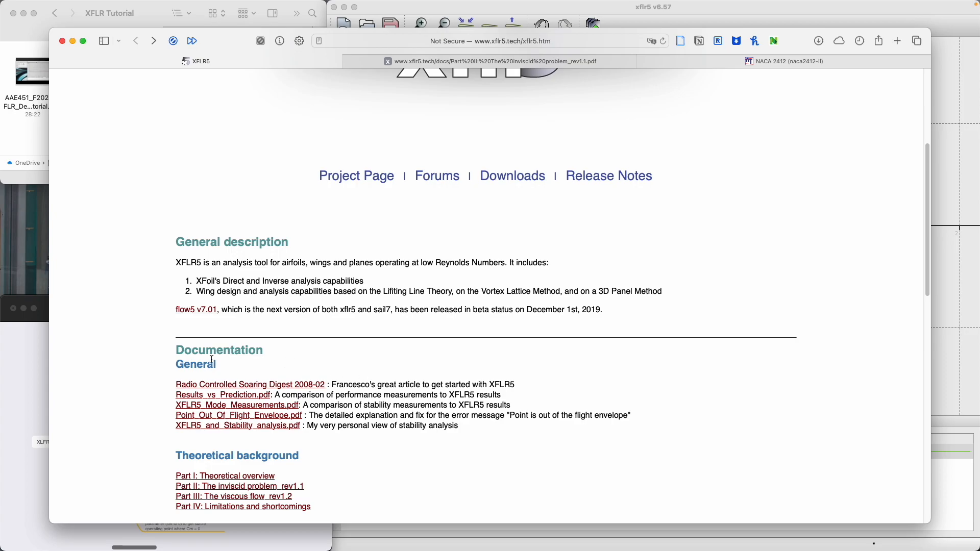
scroll(168, 439, down, 2)
scroll(157, 450, down, 3)
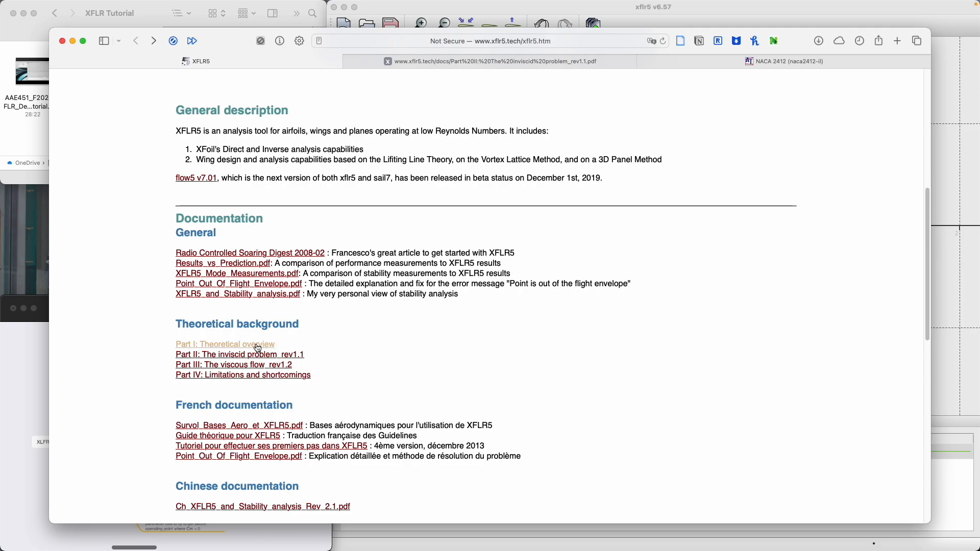
Examine the inviscid problem PDF slides on why a wing produces lift and on solving Laplace's equation
click(395, 61)
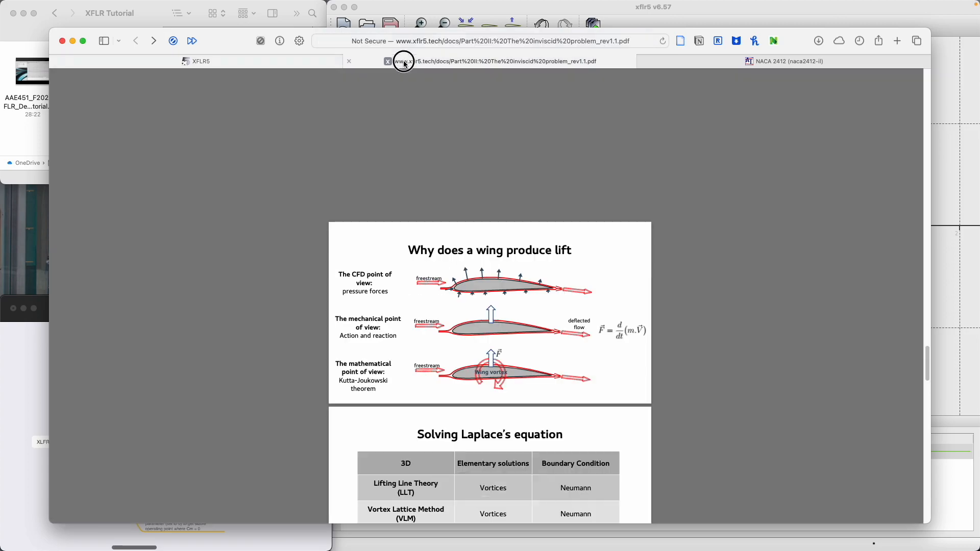
scroll(403, 228, up, 10)
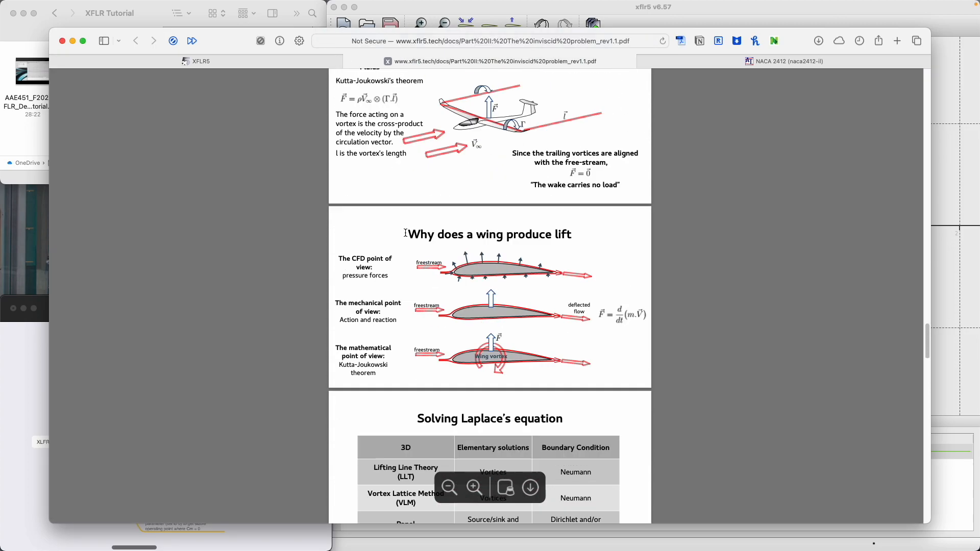
key(super+equal)
key(super+equal)
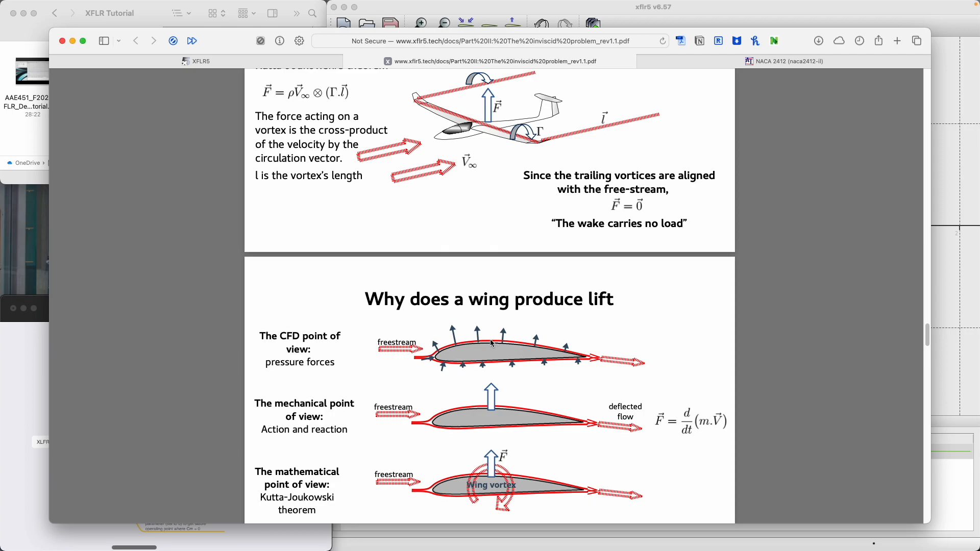
scroll(492, 343, down, 6)
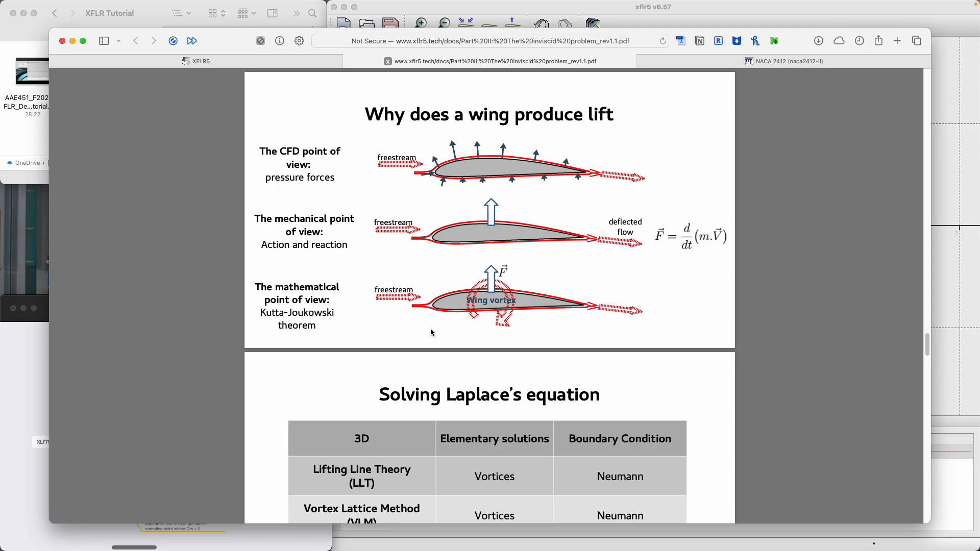
scroll(420, 316, down, 5)
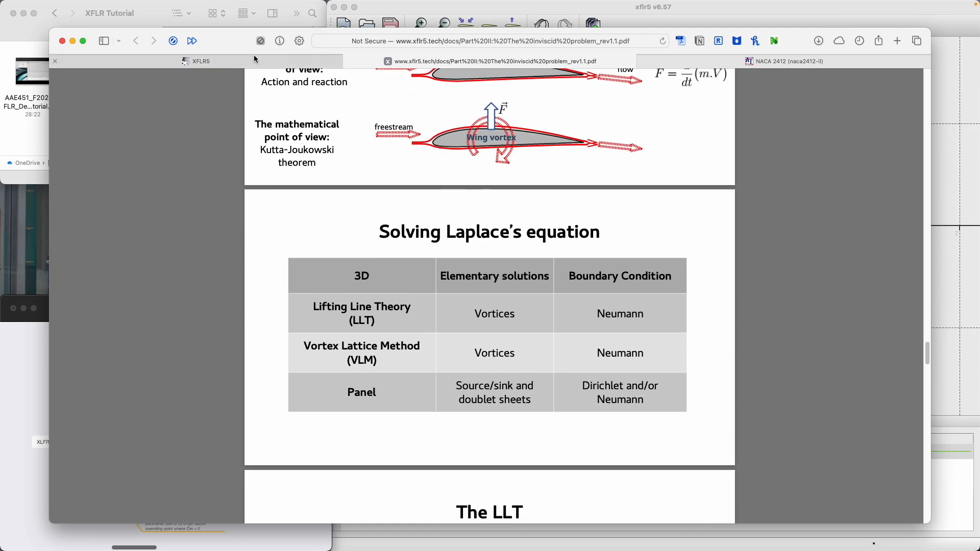
Return to the XFLR5 site to look over its documentation lists and shrink the browser window back to its smaller size
click(197, 61)
scroll(340, 319, down, 4)
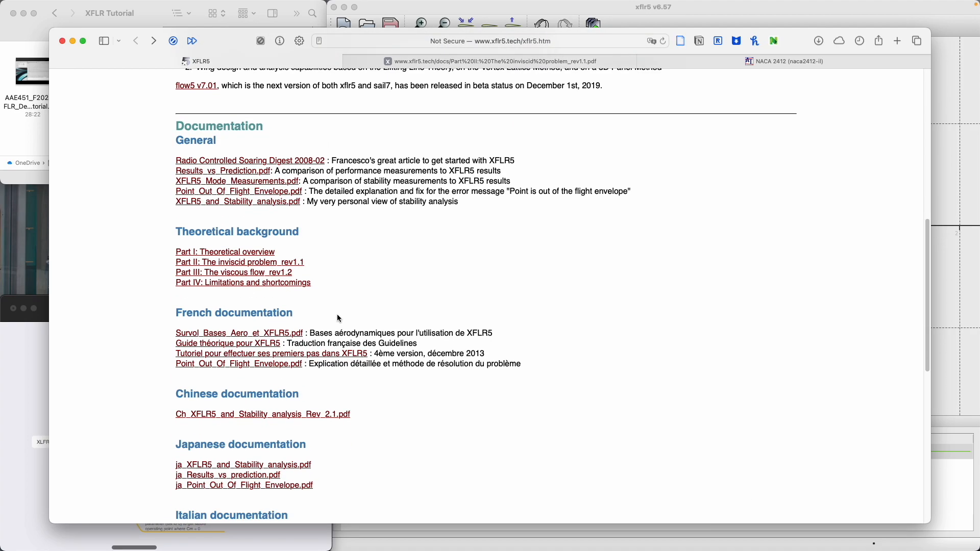
scroll(340, 319, up, 5)
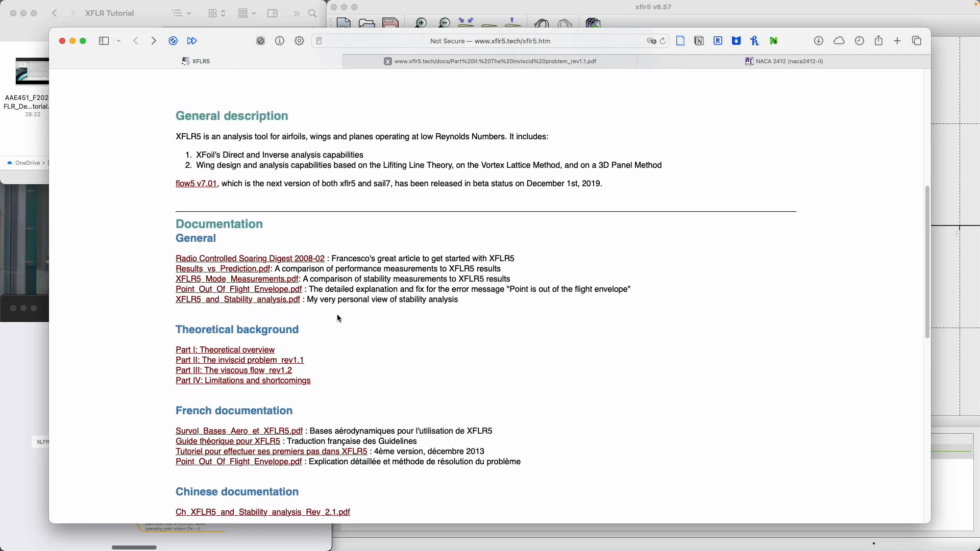
scroll(337, 315, up, 1)
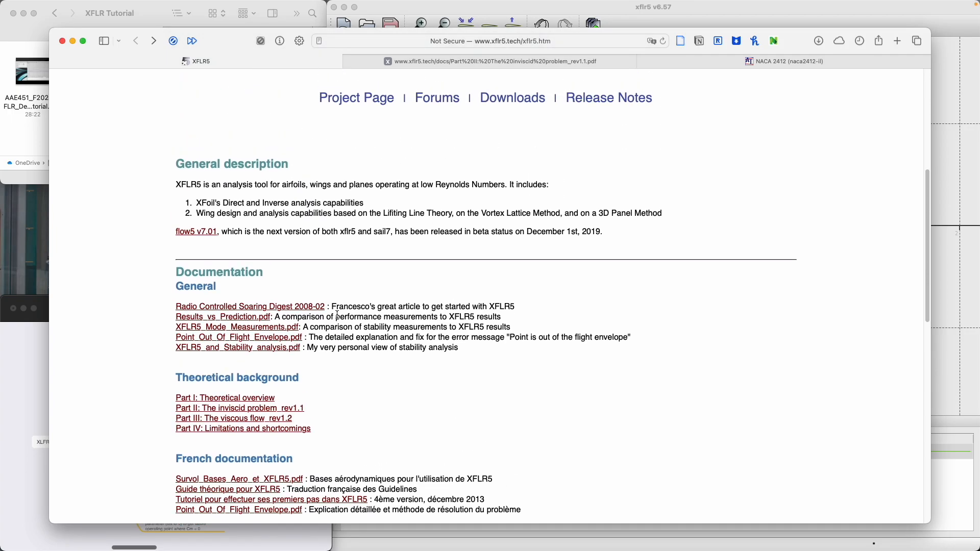
scroll(338, 314, up, 1)
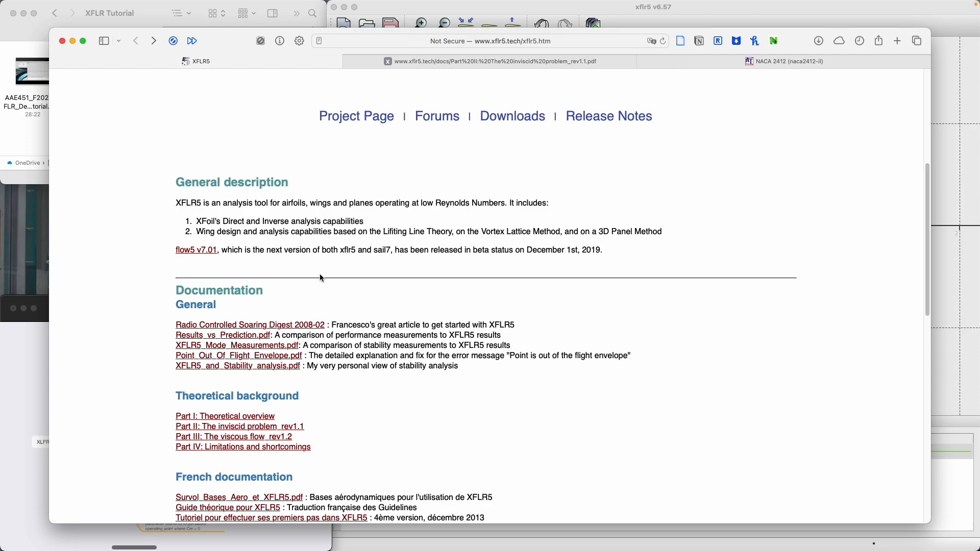
key(ctrl+alt+BackSpace)
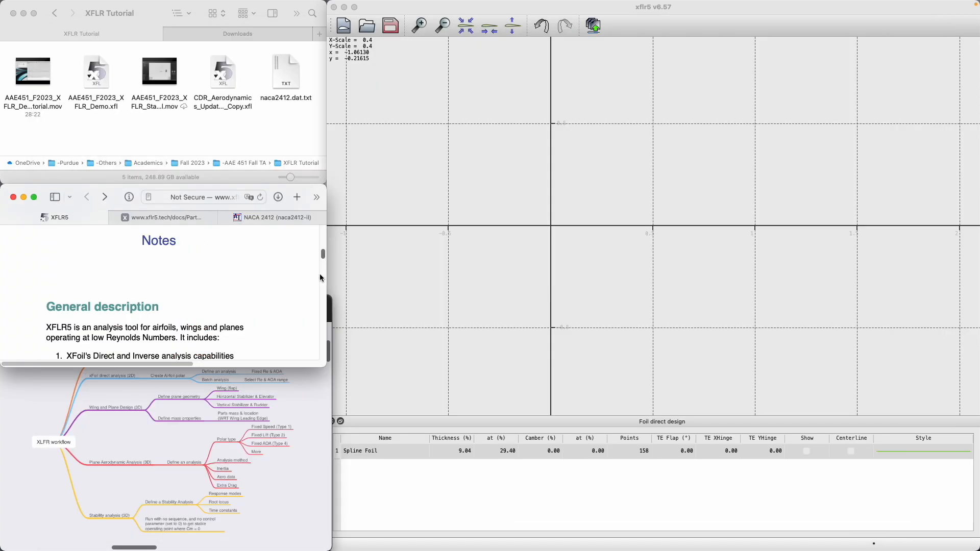
Switch to XFLR5 and create a new project without saving the current one
click(396, 175)
click(74, 8)
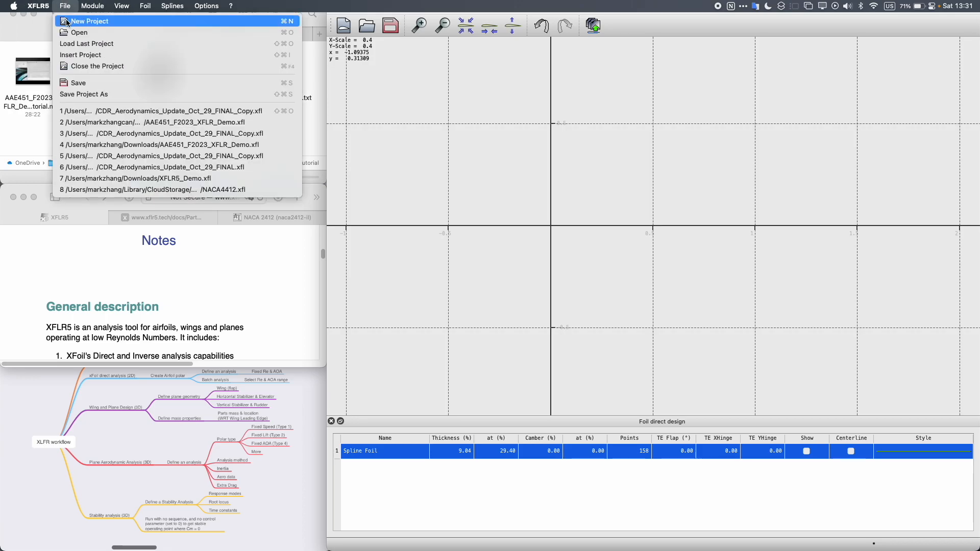
click(66, 22)
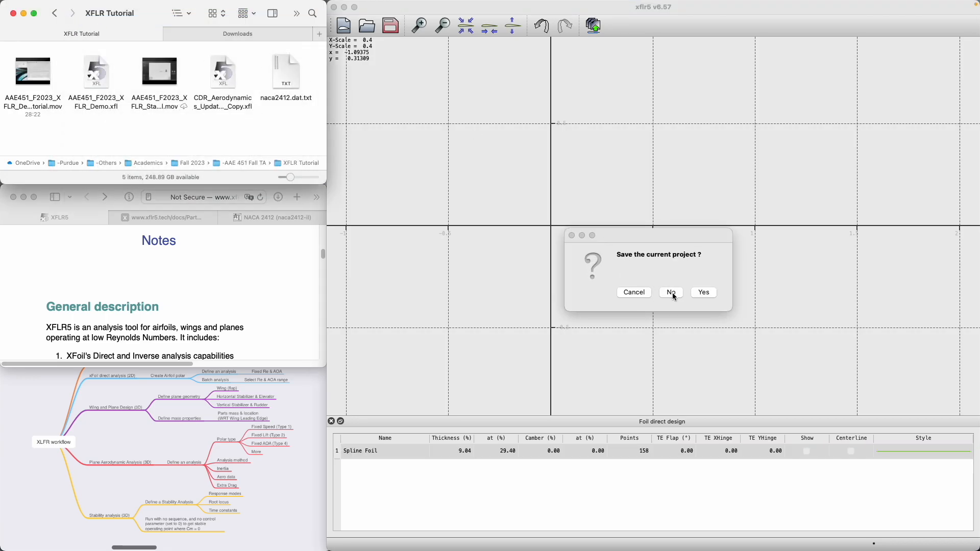
click(671, 294)
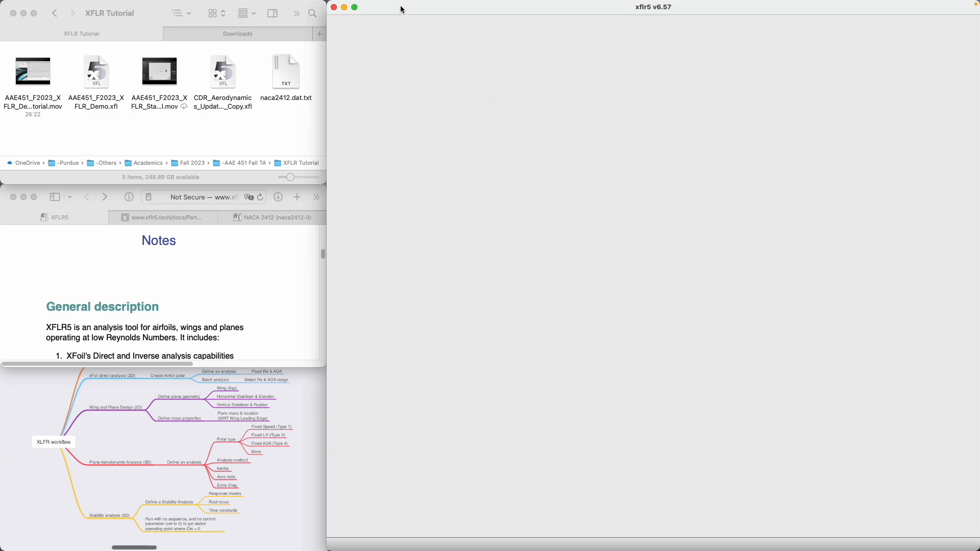
Open the Direct Foil Design module
mouse_move(380, 2)
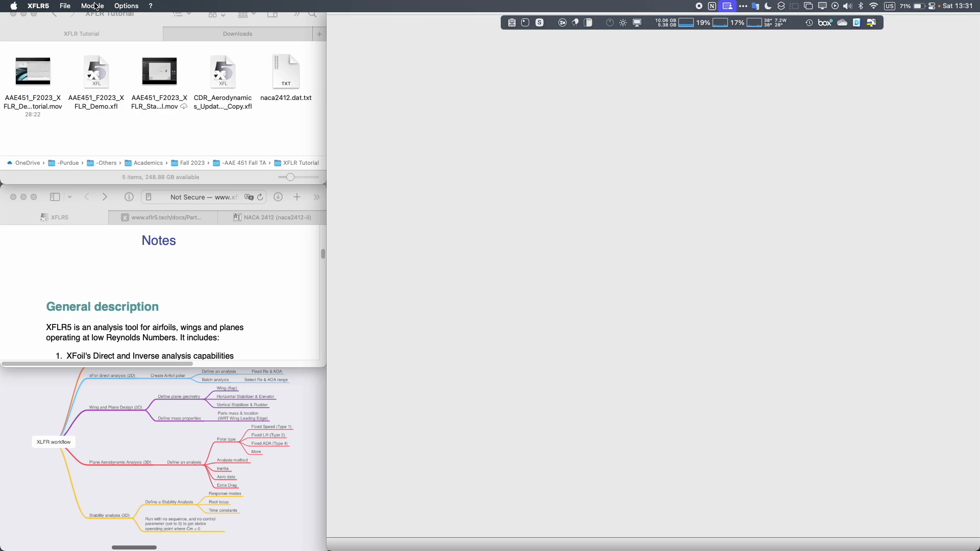
click(94, 6)
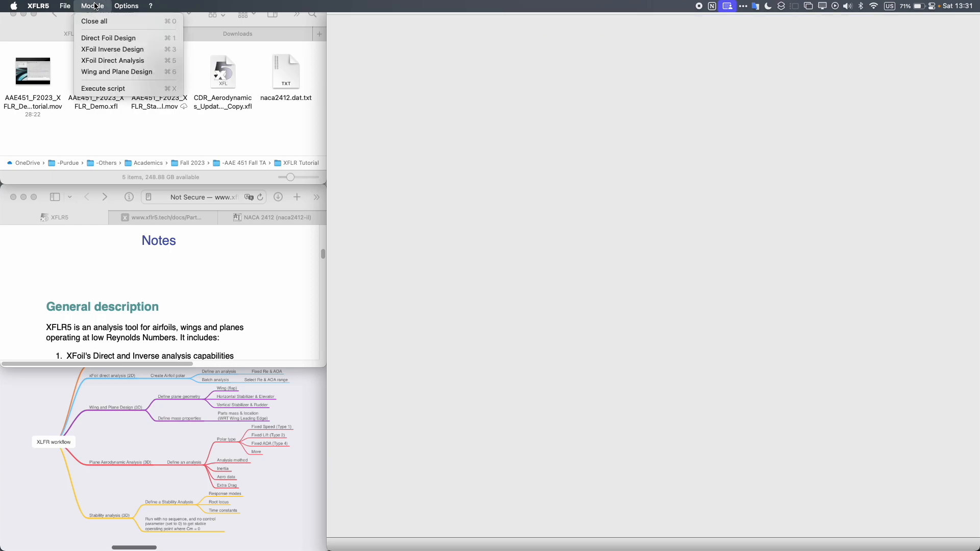
click(107, 38)
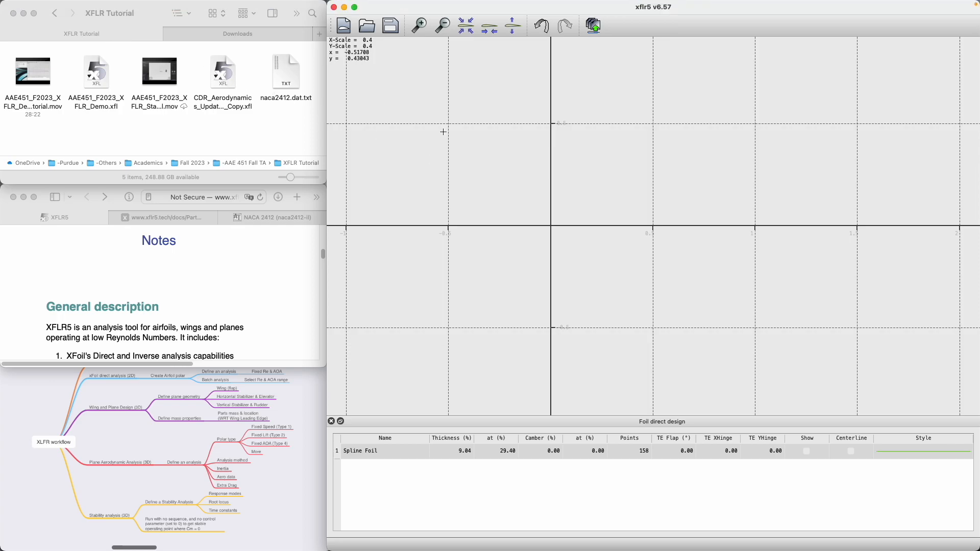
click(372, 31)
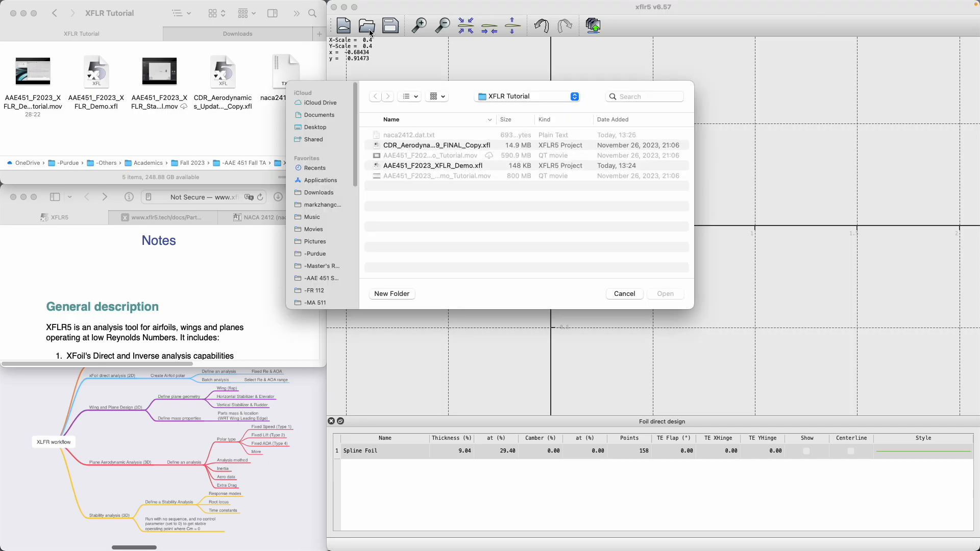
click(622, 294)
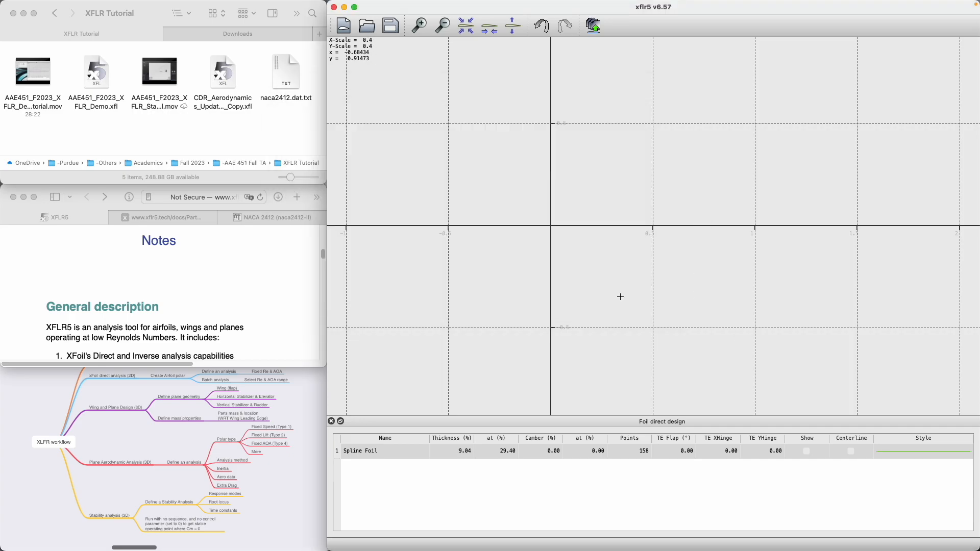
Switch to the browser's NACA 2412 page on Airfoil Tools and open the airfoil's source dat file
click(315, 106)
click(254, 267)
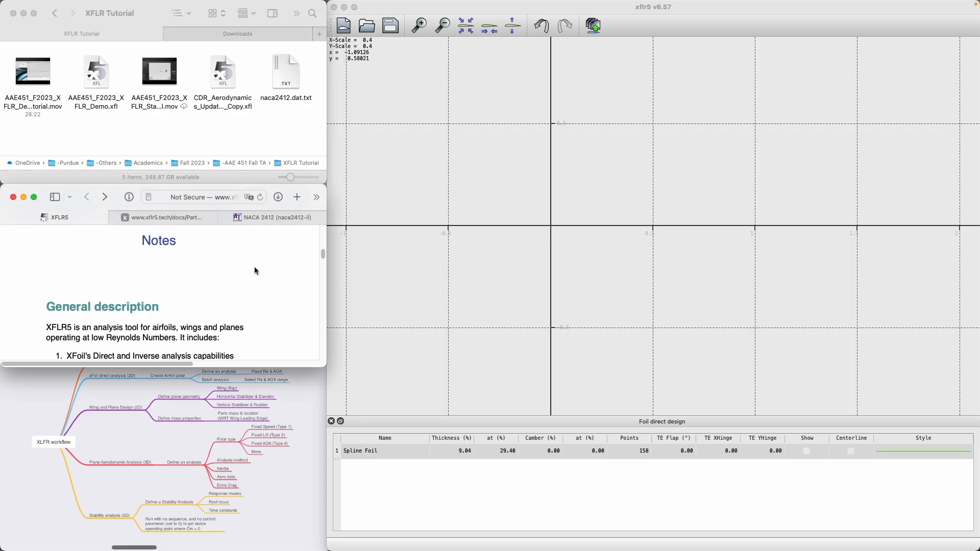
click(262, 220)
scroll(238, 252, down, 3)
scroll(229, 262, up, 5)
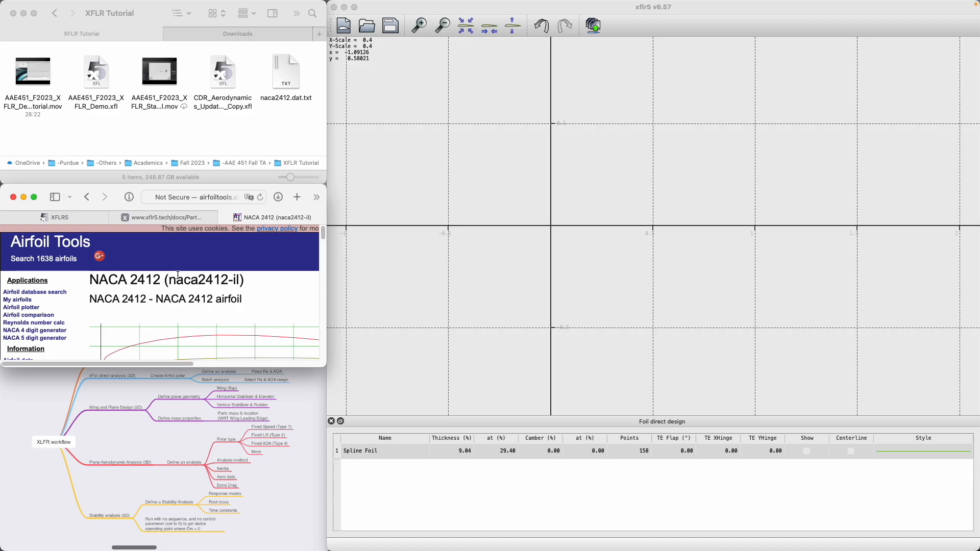
scroll(177, 275, down, 5)
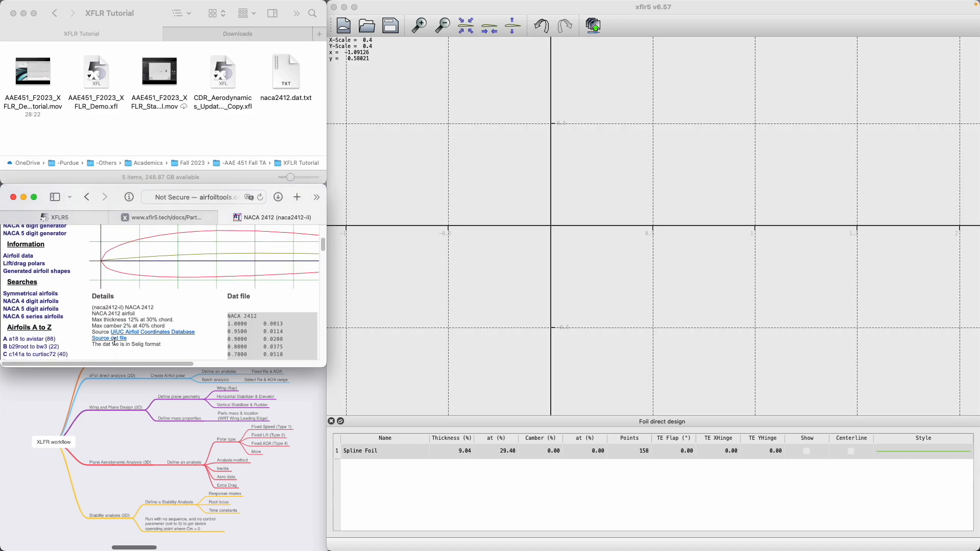
scroll(107, 341, up, 2)
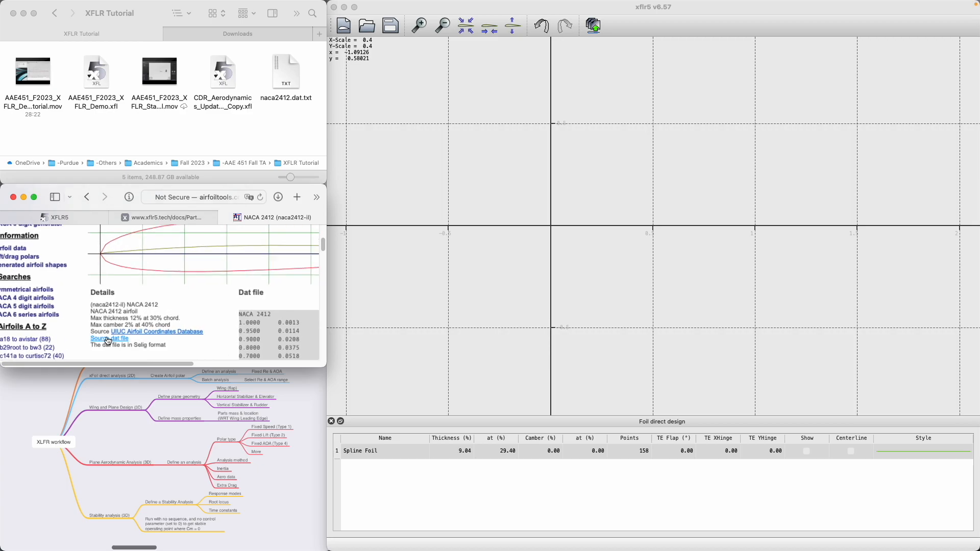
scroll(108, 341, up, 3)
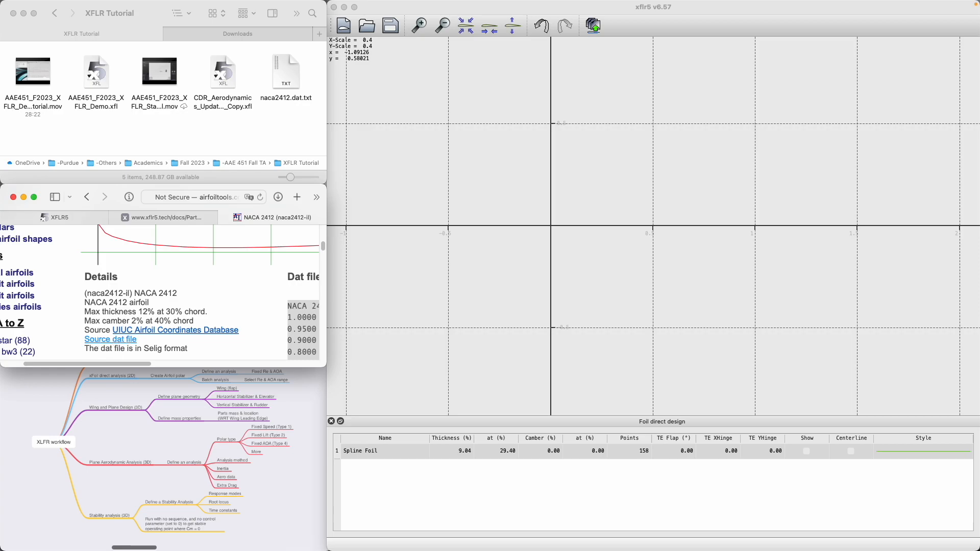
click(116, 340)
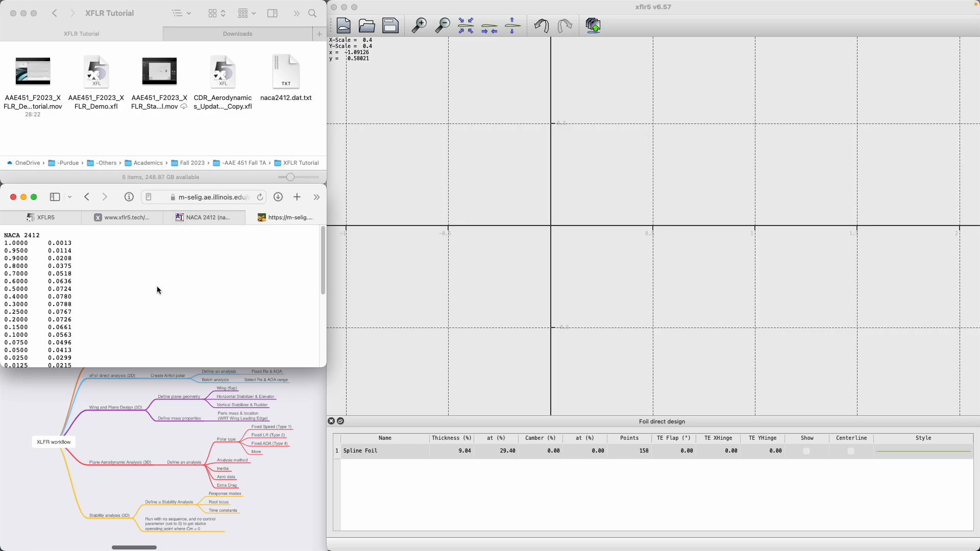
Save the NACA 2412 coordinate page as naca2412.dat.txt in Page Source format in the XFLR Tutorial folder, replacing the existing file
key(super+s)
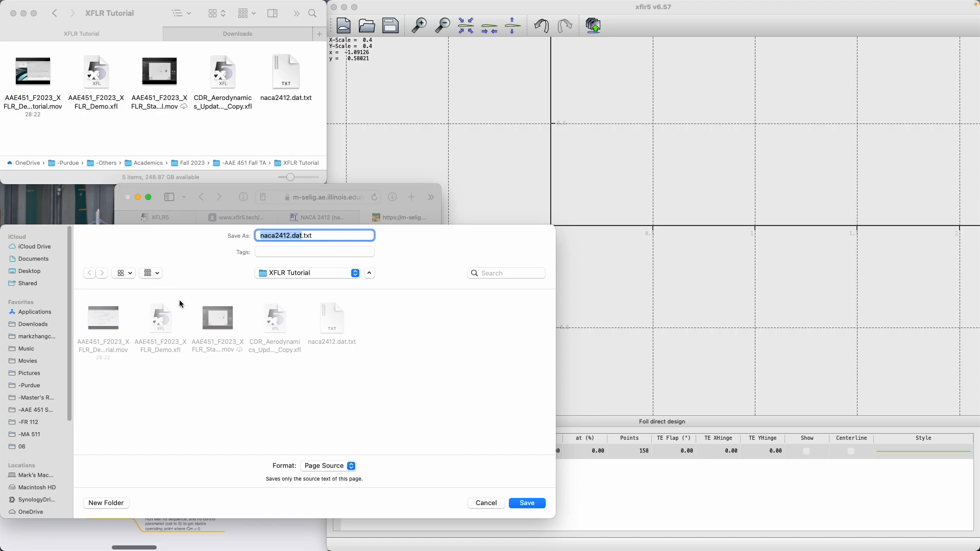
click(329, 466)
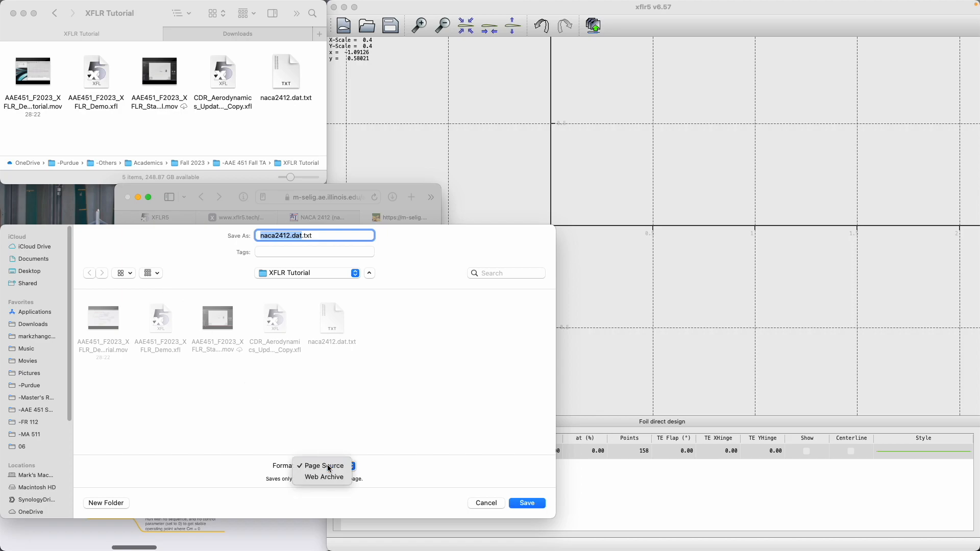
click(326, 466)
click(528, 503)
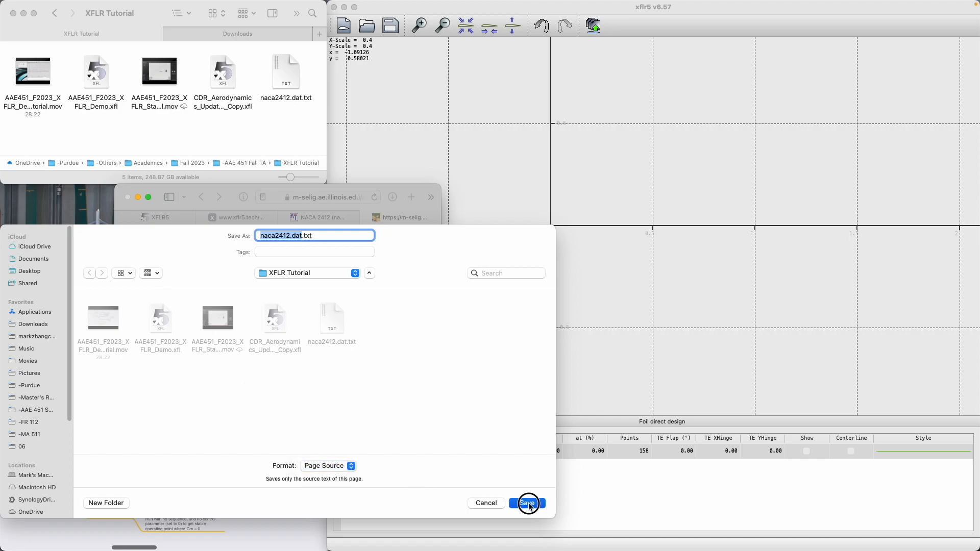
click(296, 341)
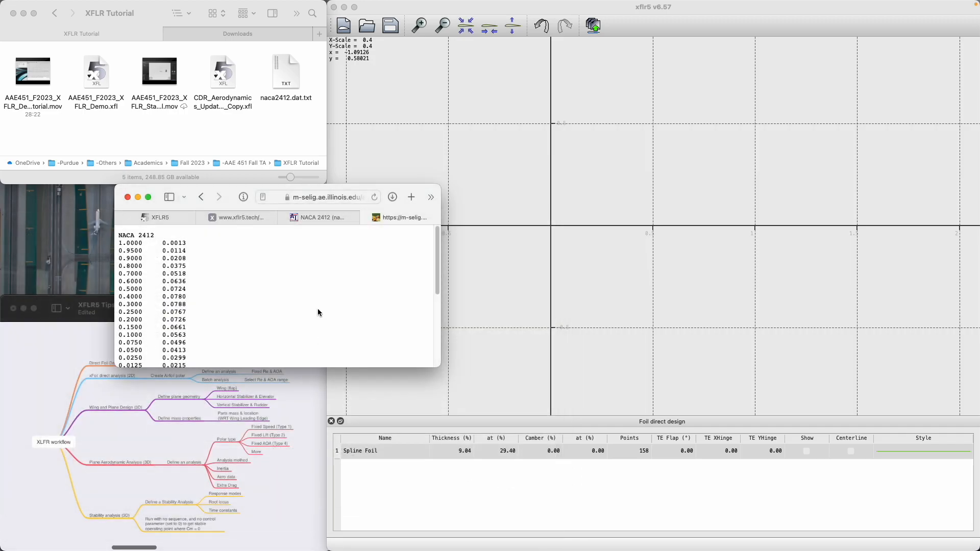
key(super+w)
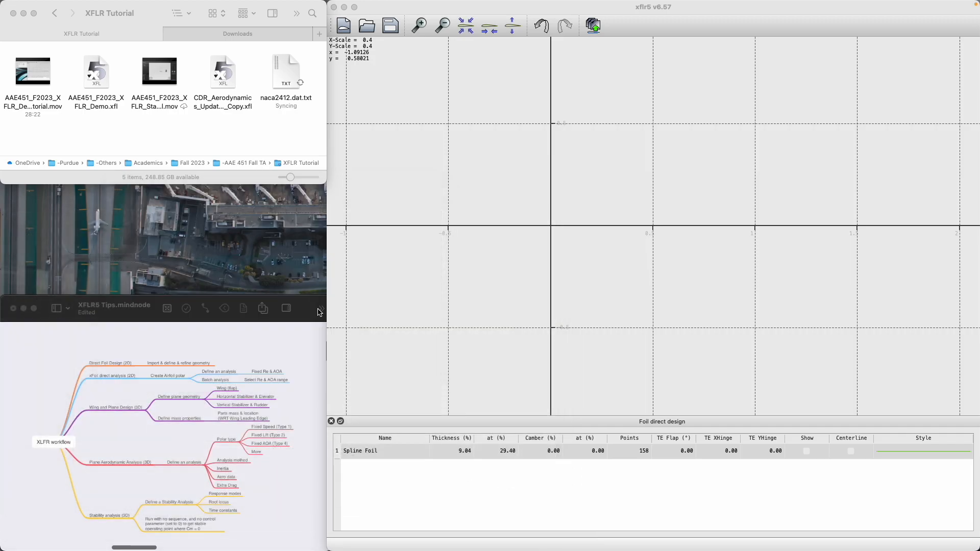
Rename the saved coordinate file in the XFLR Tutorial folder to naca2412.dat, accepting the extension change
click(277, 65)
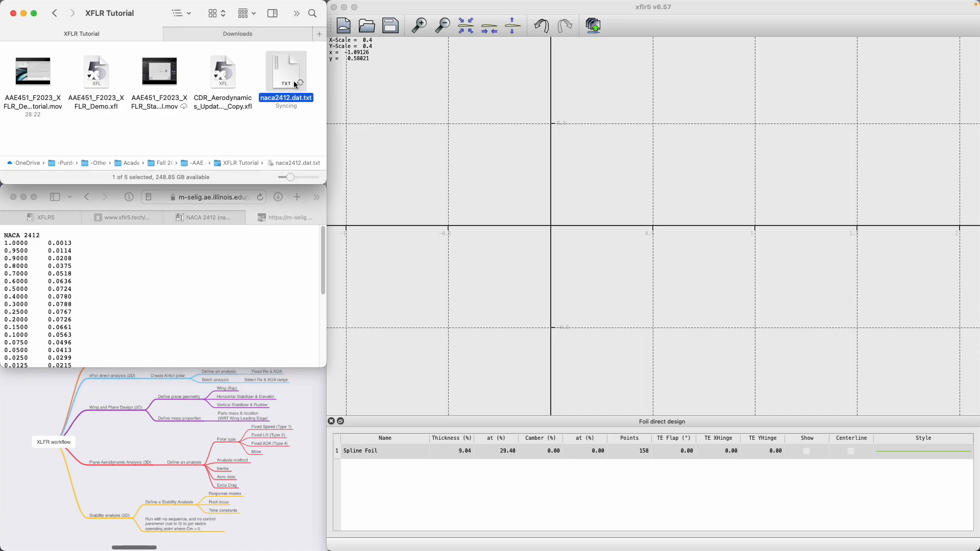
key(Return)
key(BackSpace)
key(BackSpace)
key(BackSpace)
key(BackSpace)
key(Return)
click(537, 220)
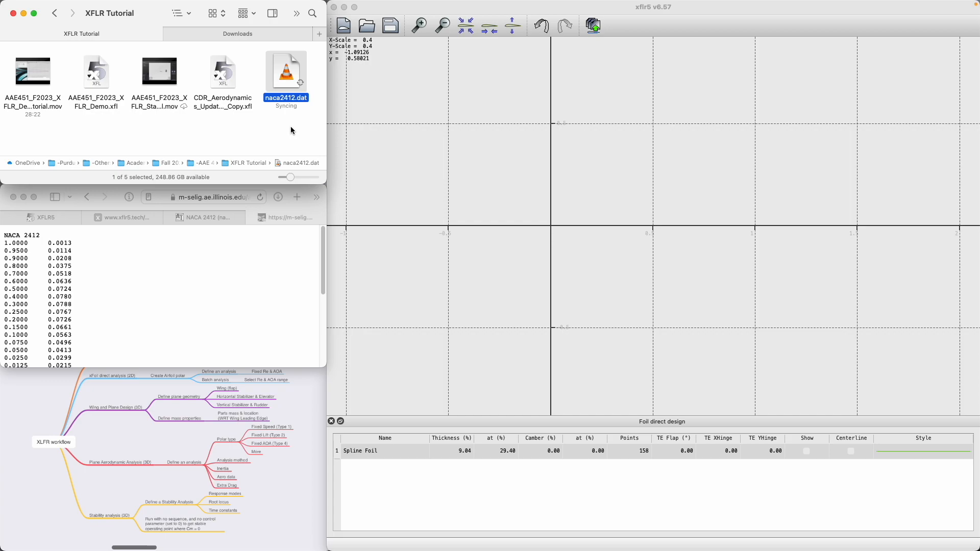
Switch to XFLR5 and load naca2412.dat from the XFLR Tutorial folder as a foil
click(374, 116)
click(367, 26)
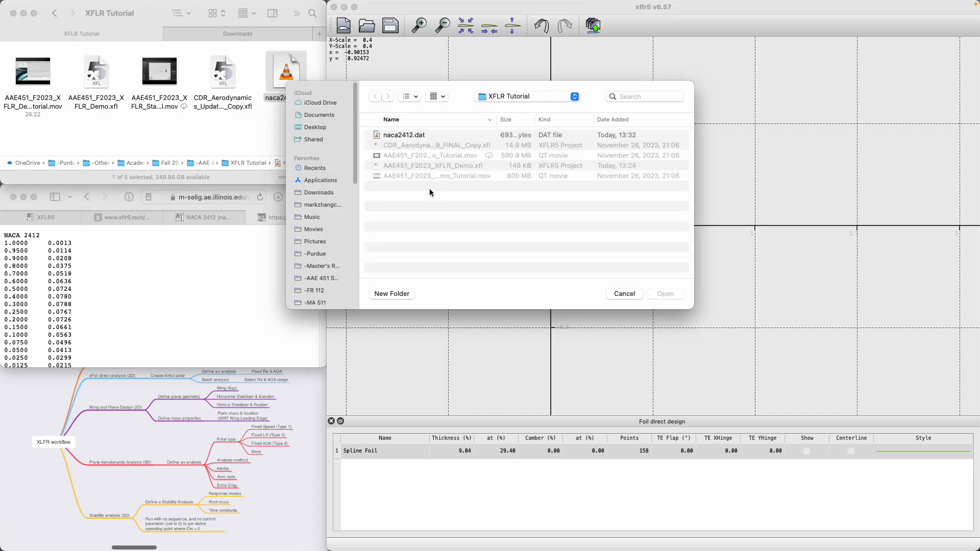
click(413, 134)
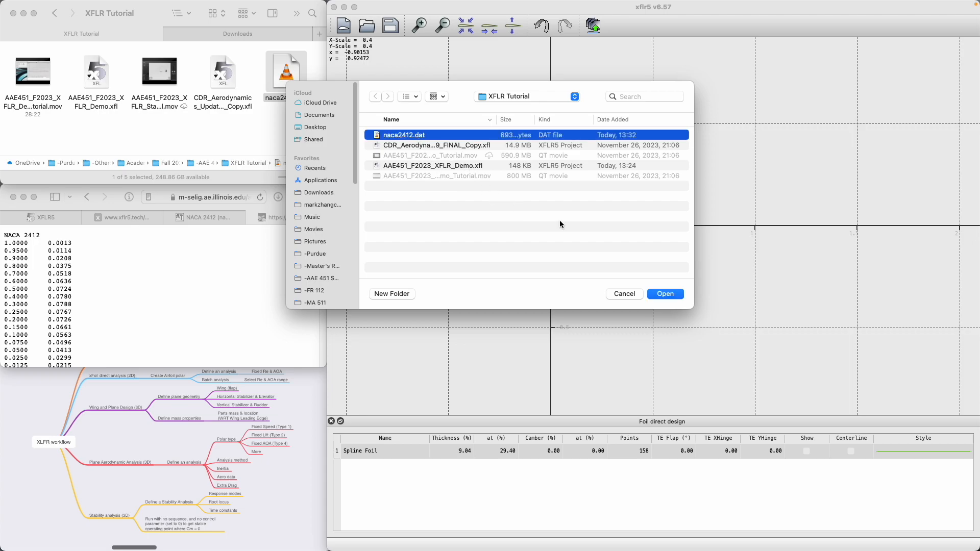
click(660, 295)
scroll(688, 222, up, 10)
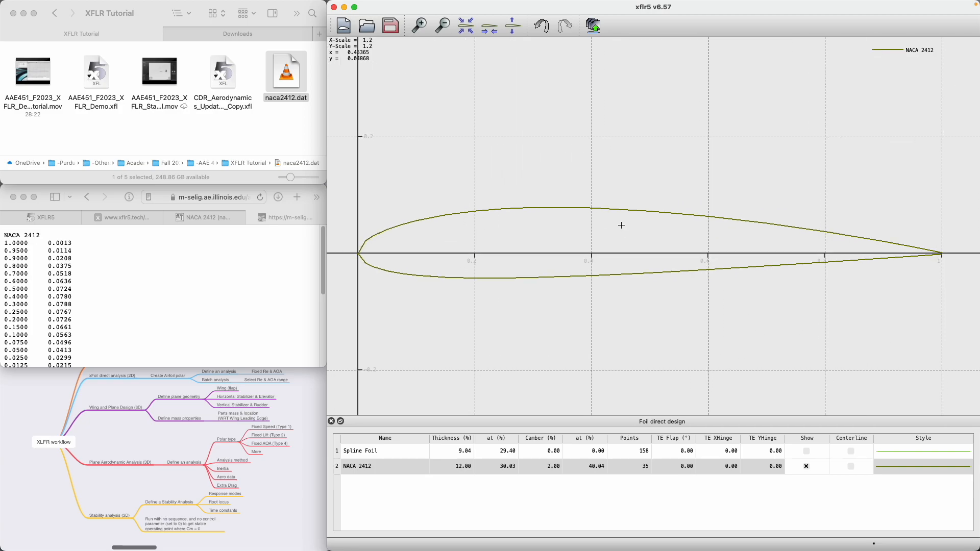
scroll(621, 225, down, 1)
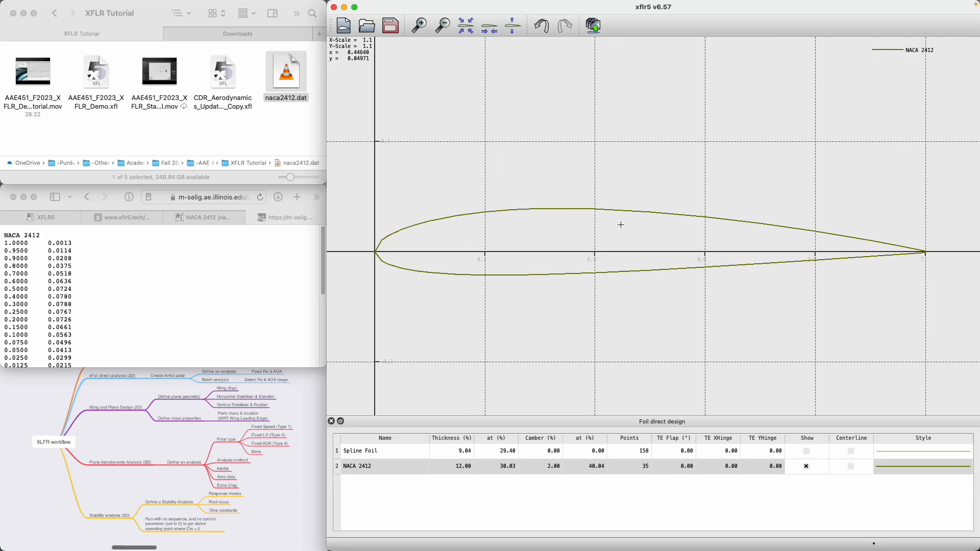
Examine the imported NACA 2412 contour, especially how coarsely the leading edge is defined by its points
scroll(366, 251, down, 5)
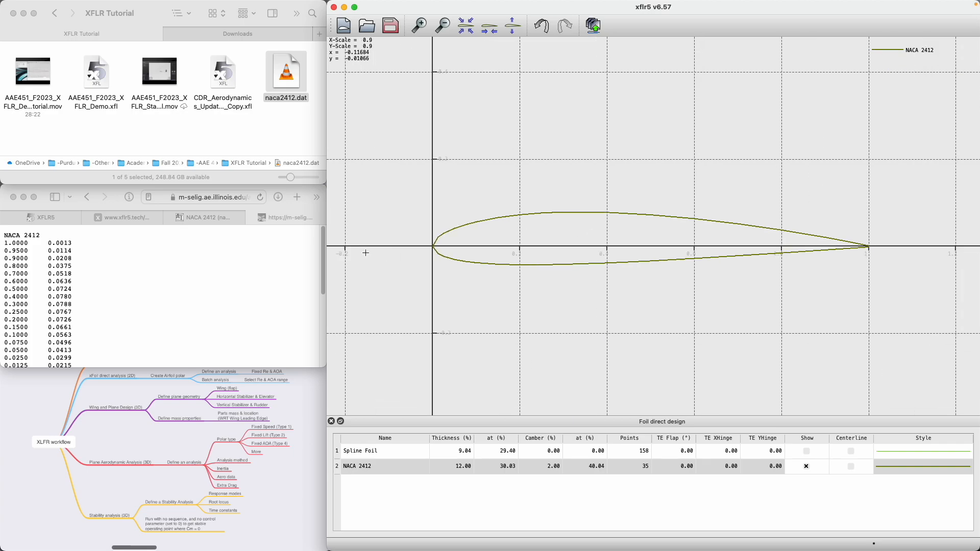
scroll(424, 245, up, 10)
drag(423, 245, 562, 248)
drag(400, 264, 673, 201)
scroll(405, 266, down, 3)
scroll(405, 266, up, 20)
drag(509, 278, 621, 247)
scroll(555, 233, up, 10)
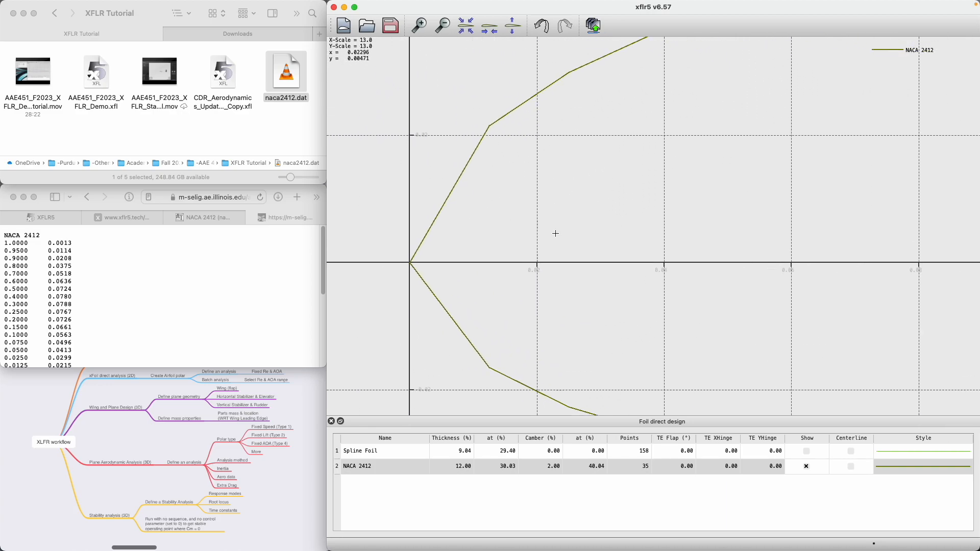
click(209, 283)
scroll(208, 282, down, 10)
scroll(207, 284, up, 10)
scroll(511, 280, up, 2)
click(512, 280)
scroll(511, 282, up, 10)
scroll(512, 283, down, 15)
scroll(516, 265, down, 20)
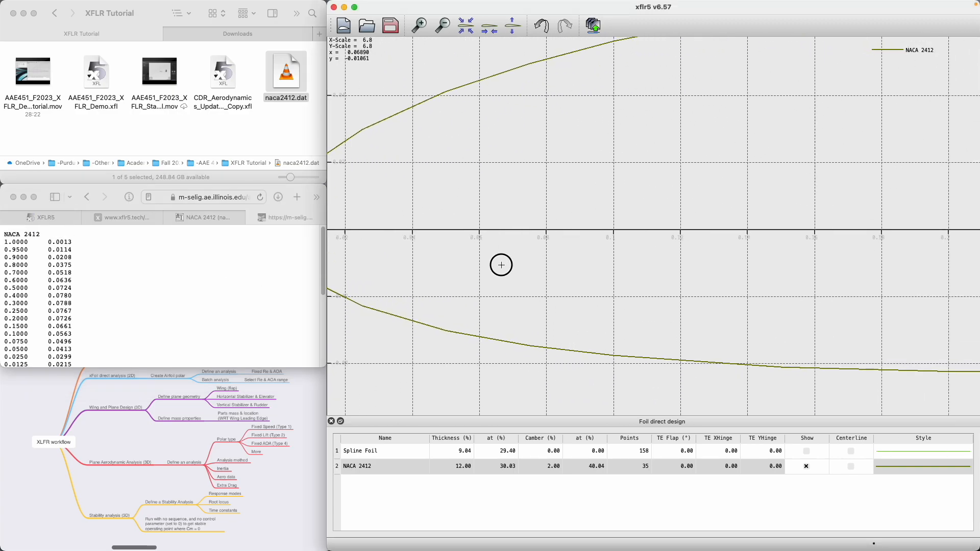
scroll(664, 273, up, 6)
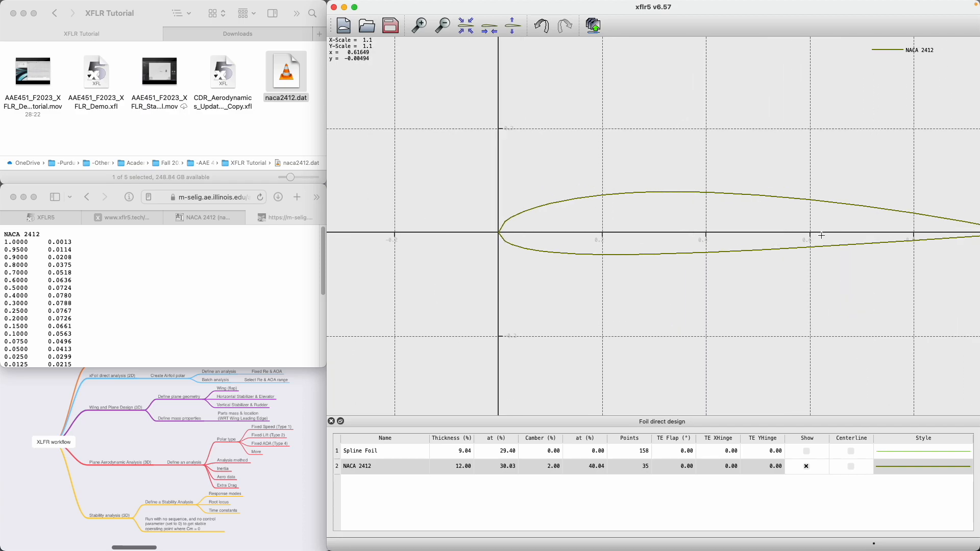
Refine the NACA 2412 foil globally to 200 panels and overwrite the existing foil under the same name
click(572, 471)
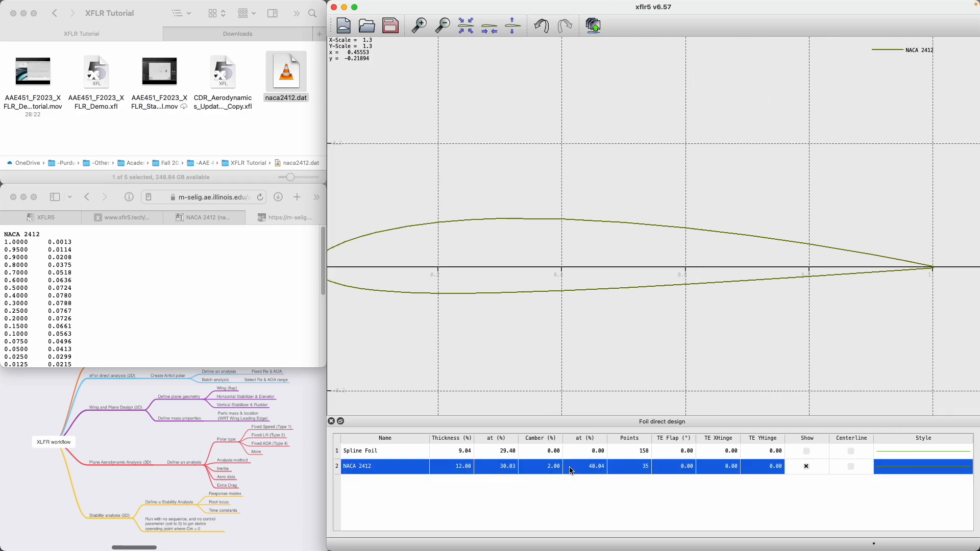
right_click(375, 470)
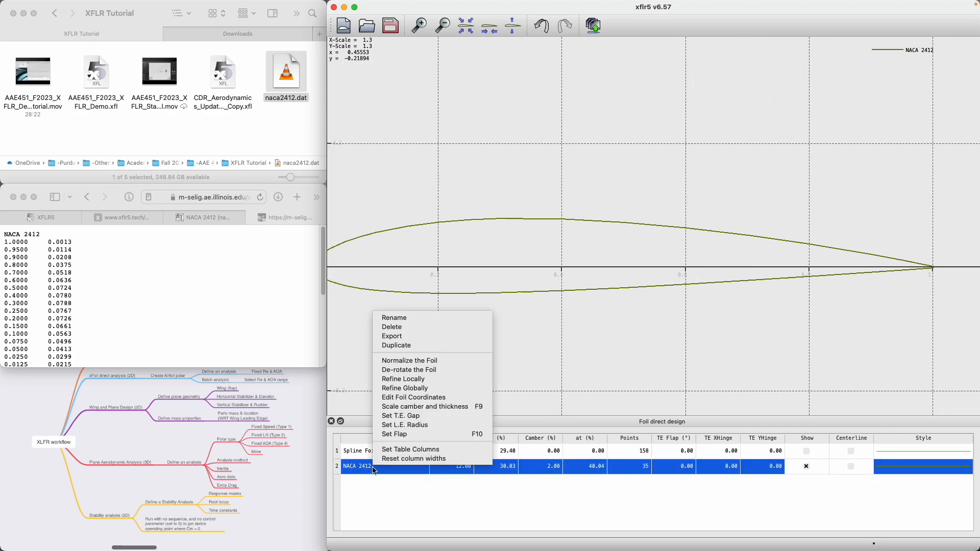
click(398, 389)
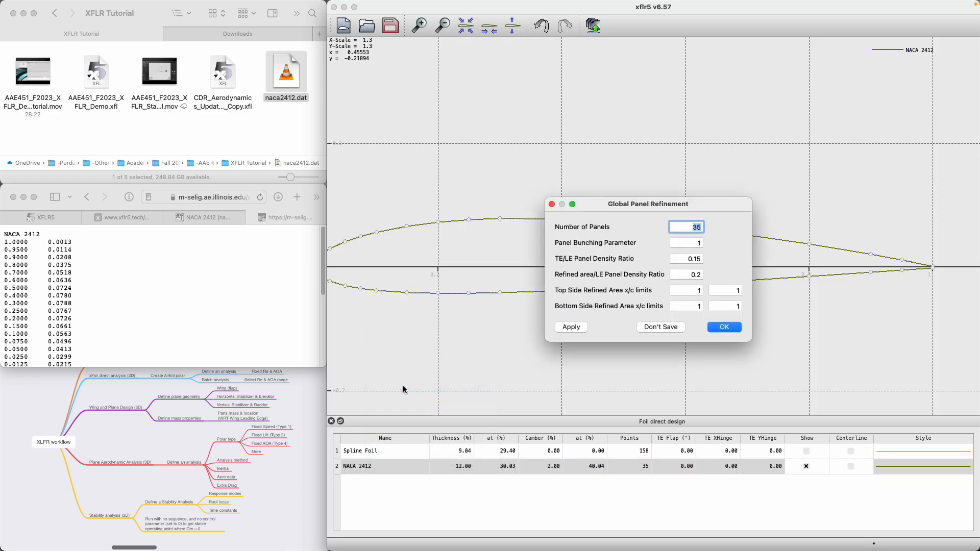
text(200)
click(733, 328)
click(724, 344)
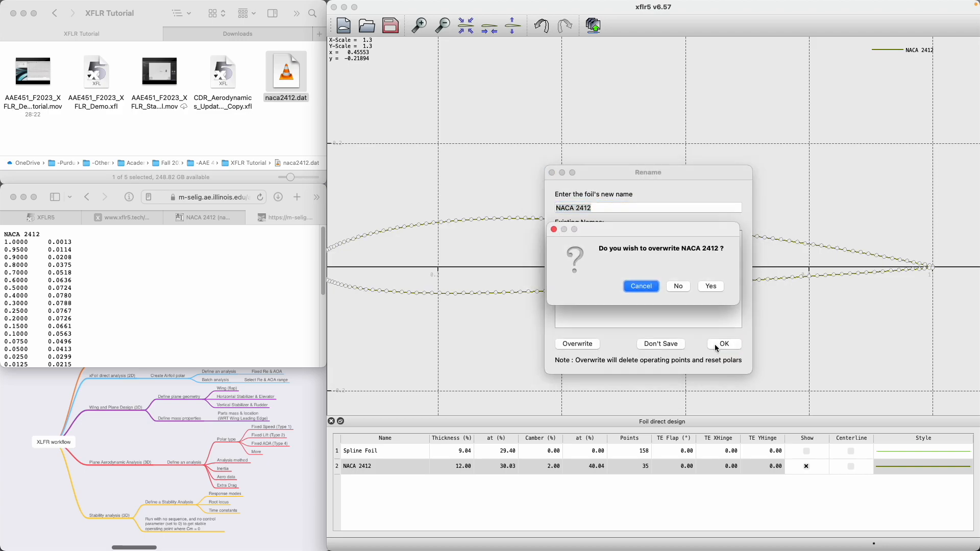
click(711, 286)
Examine the smoothness of the refined NACA 2412 contour around the leading edge and along the whole chord
drag(403, 261, 572, 247)
scroll(483, 249, down, 10)
scroll(504, 252, up, 20)
drag(504, 251, 777, 238)
scroll(665, 274, up, 20)
drag(518, 272, 753, 206)
scroll(696, 271, up, 15)
drag(766, 366, 587, 274)
scroll(546, 284, up, 10)
scroll(586, 275, down, 20)
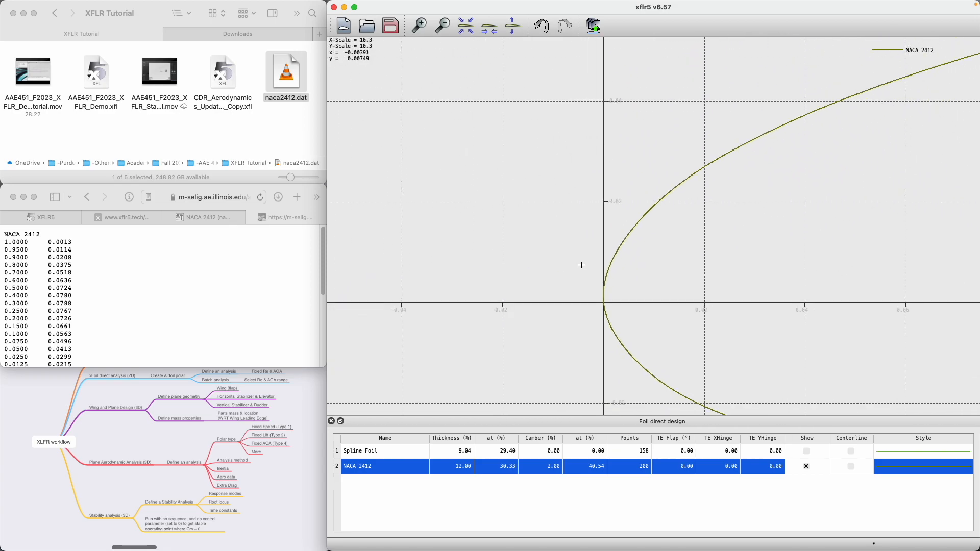
drag(843, 268, 514, 265)
scroll(514, 265, down, 5)
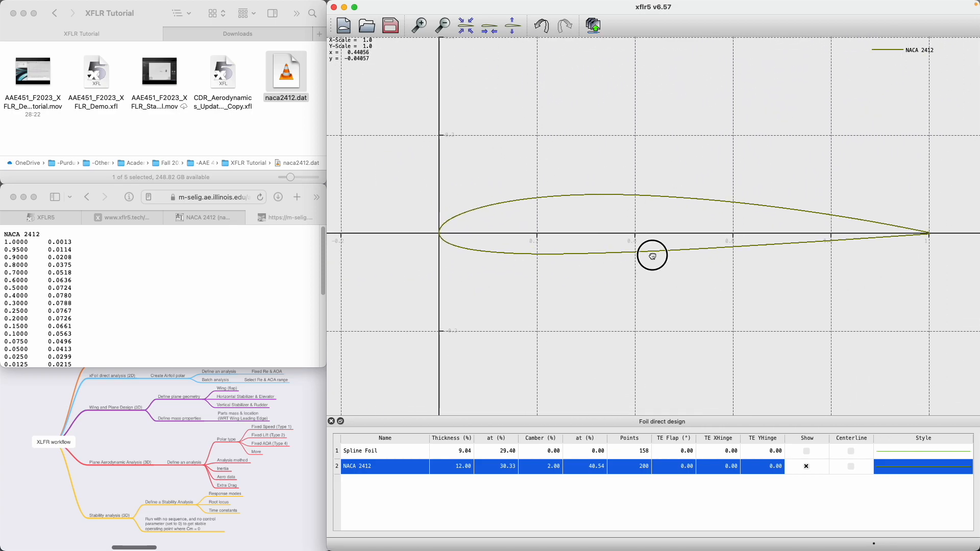
drag(654, 252, 631, 269)
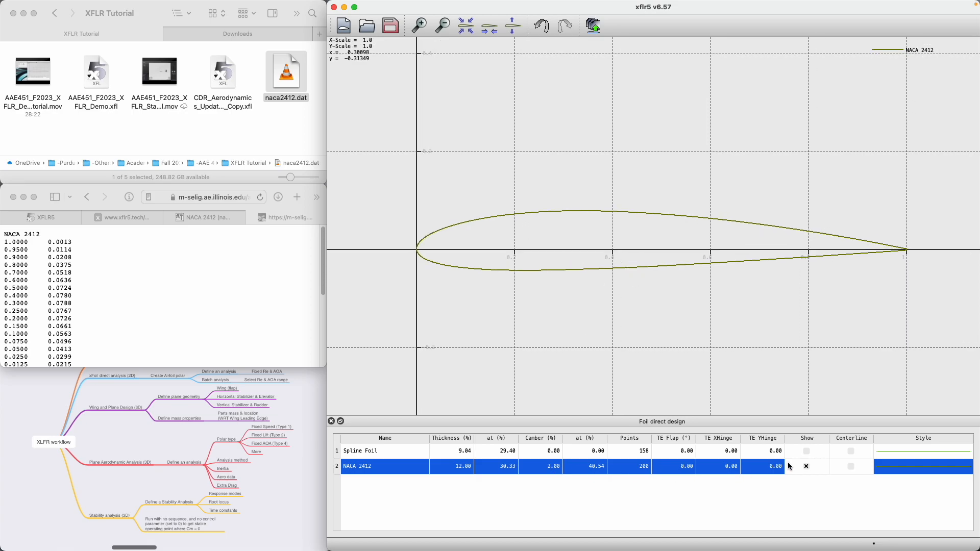
Display the centerline of the NACA 2412 foil and look over its line style options
click(851, 466)
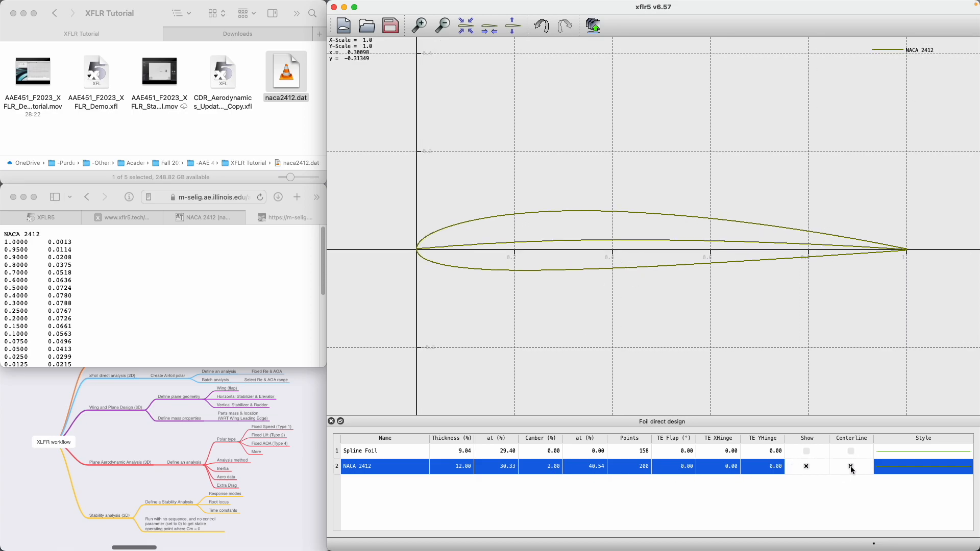
click(893, 465)
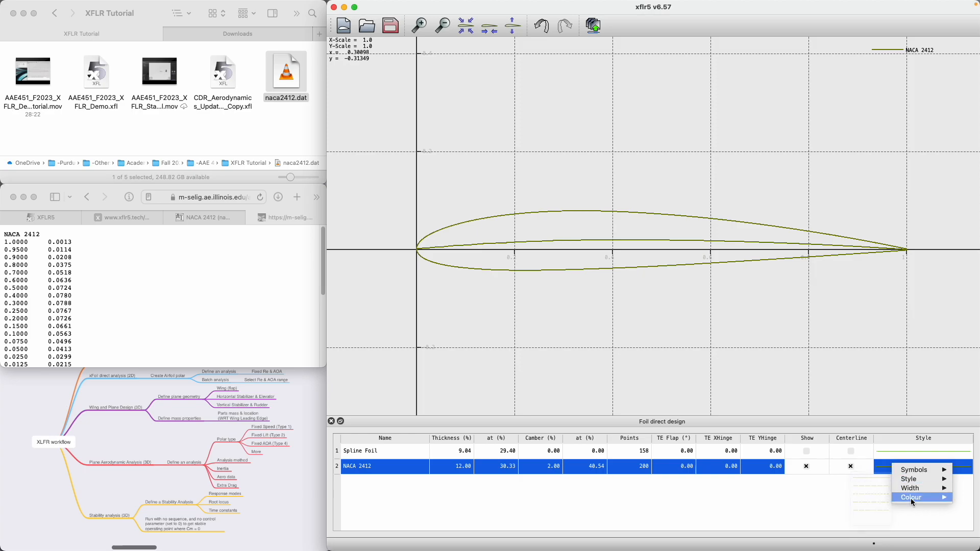
mouse_move(899, 489)
click(774, 509)
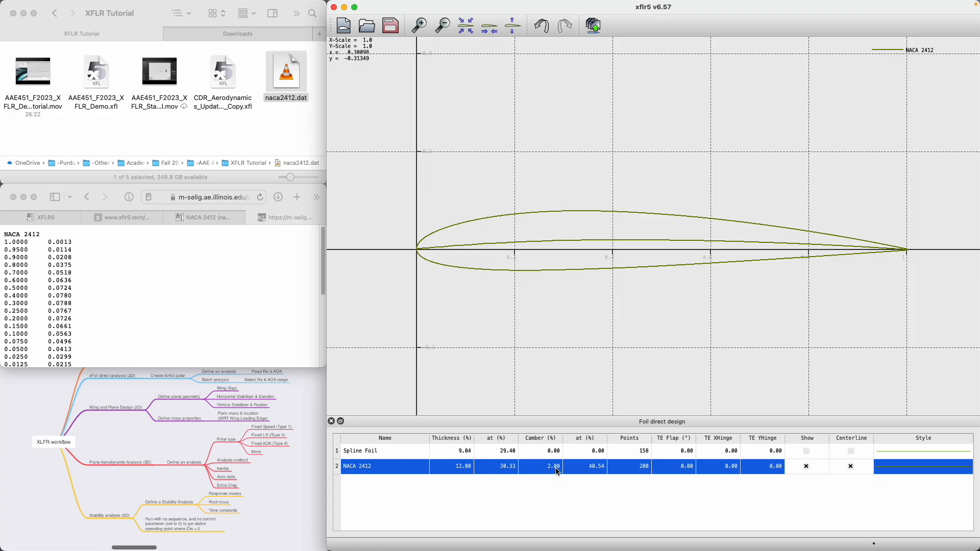
Inspect the leading-edge and trailing-edge flap settings for the NACA 2412 foil, then cancel without applying a flap
right_click(659, 470)
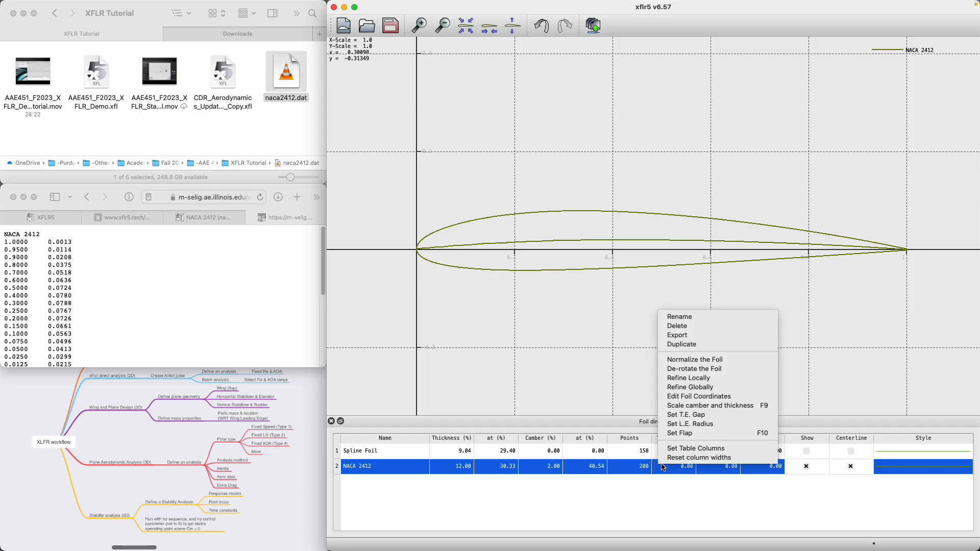
click(243, 403)
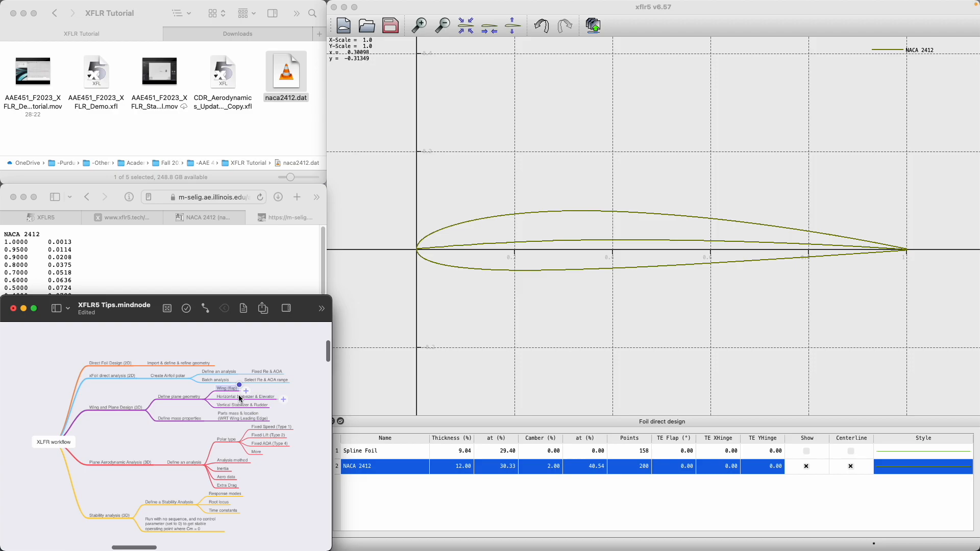
right_click(574, 467)
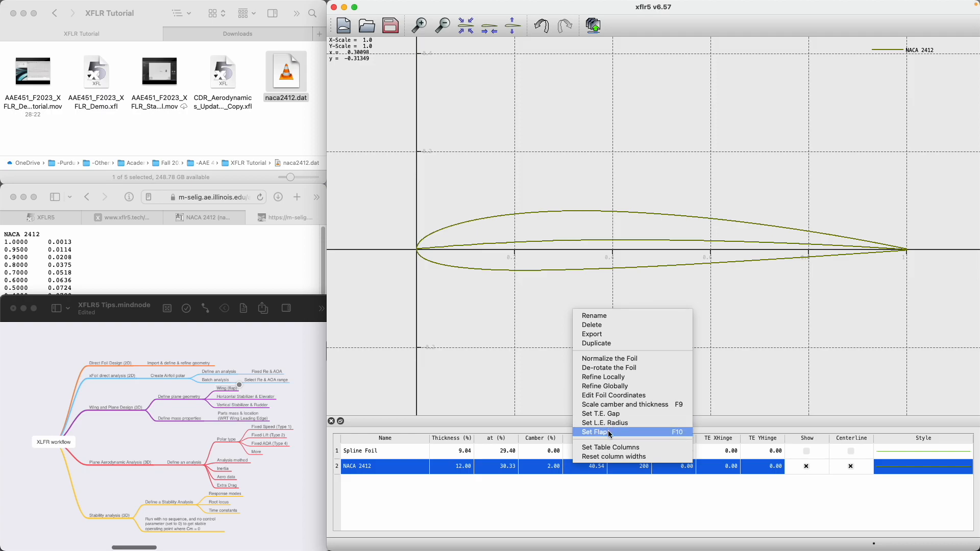
click(610, 435)
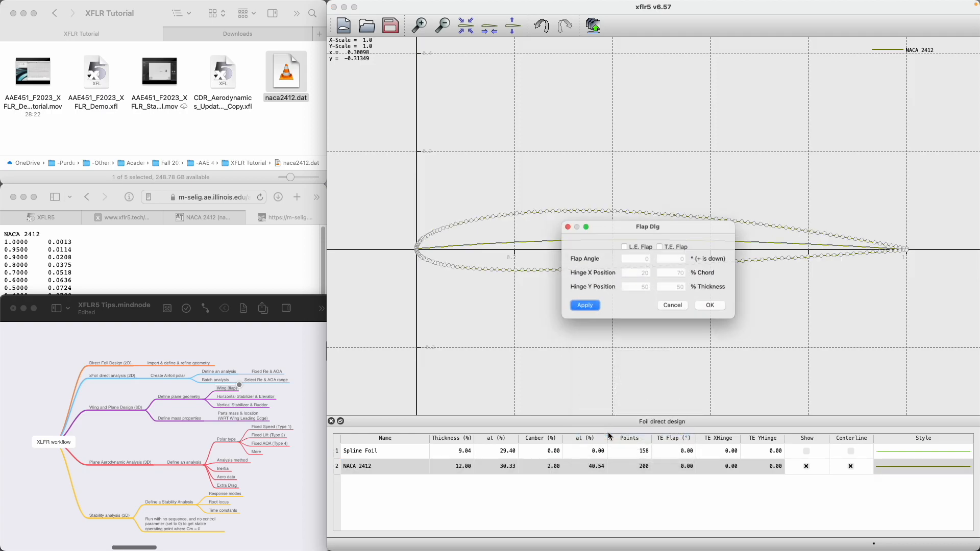
click(628, 246)
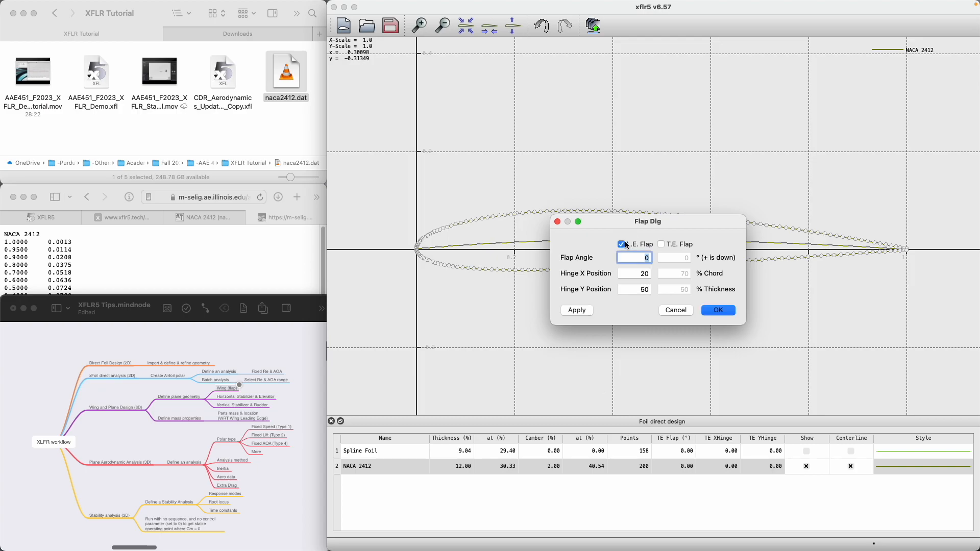
click(661, 245)
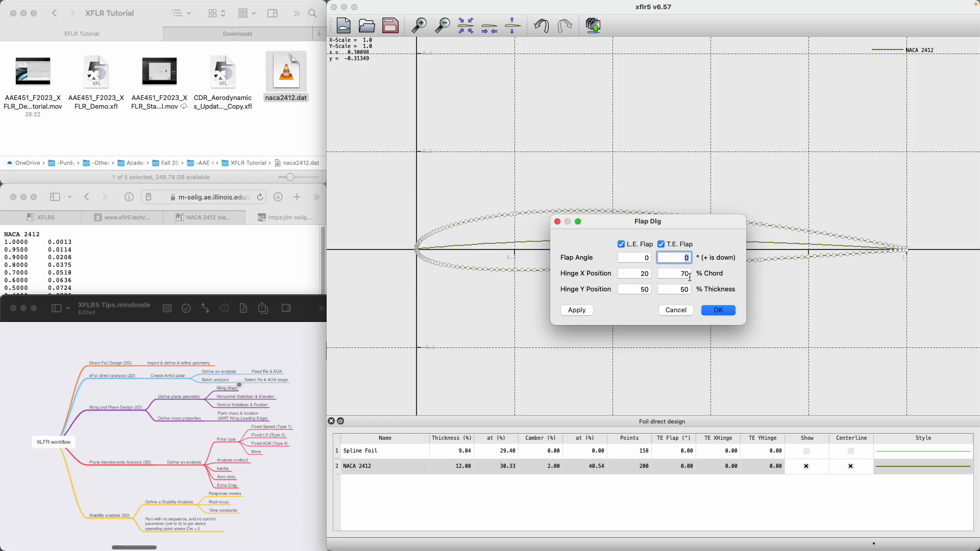
click(661, 244)
click(643, 248)
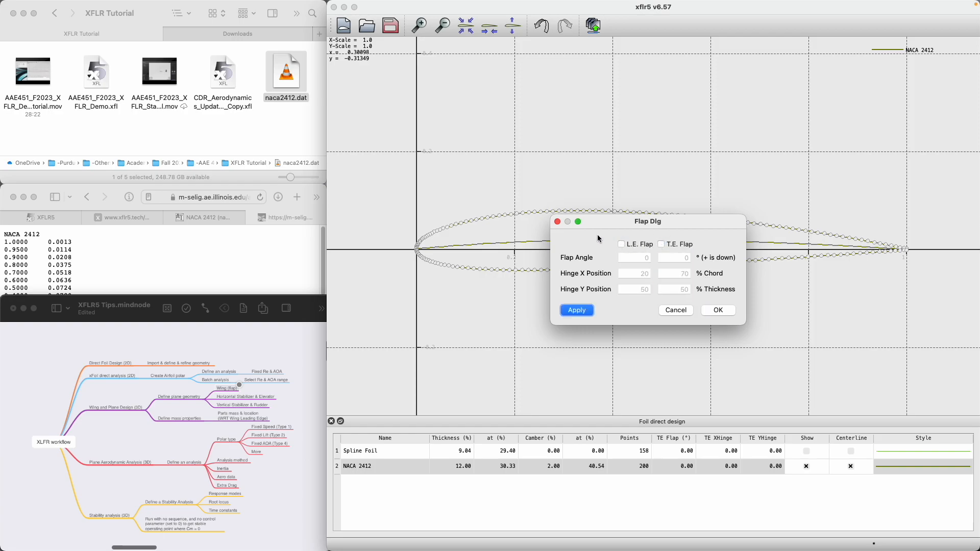
click(672, 310)
drag(612, 206, 577, 298)
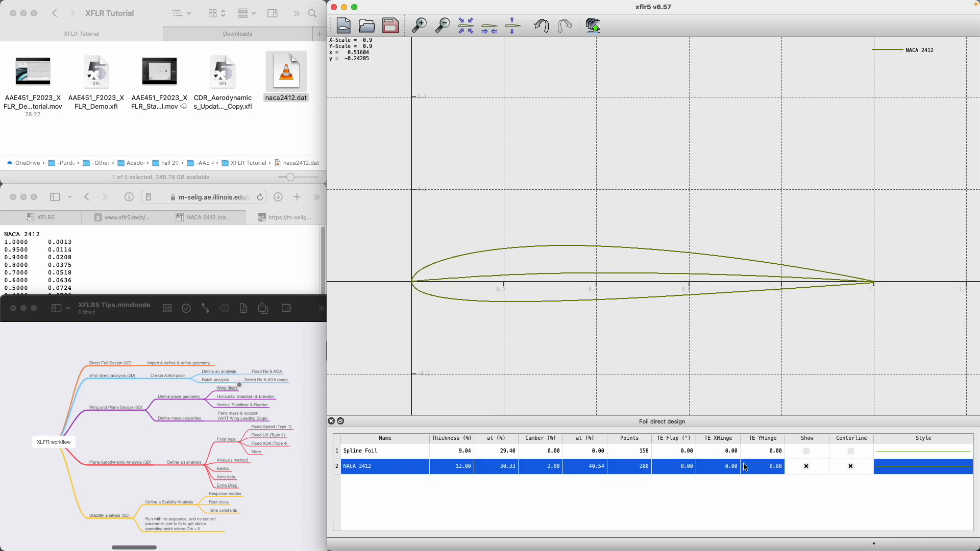
right_click(578, 465)
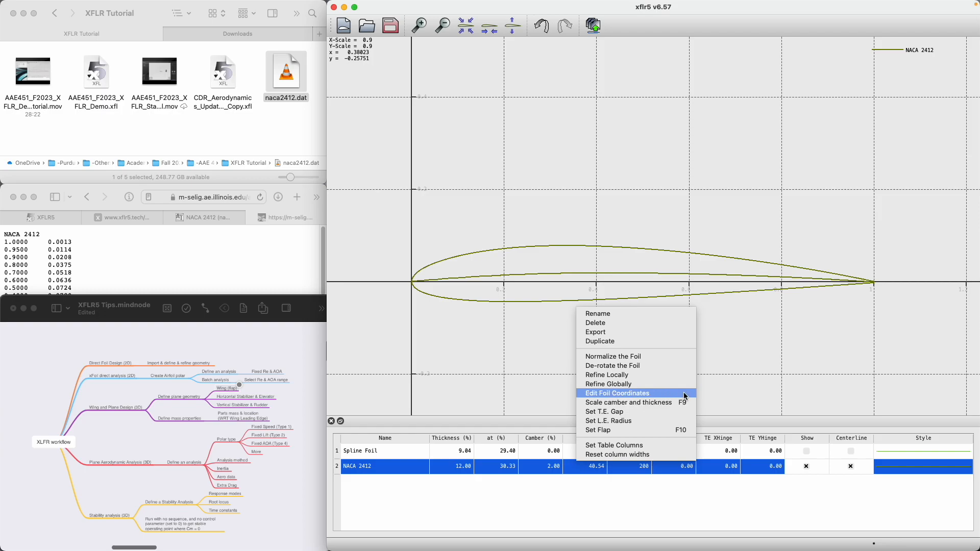
click(772, 366)
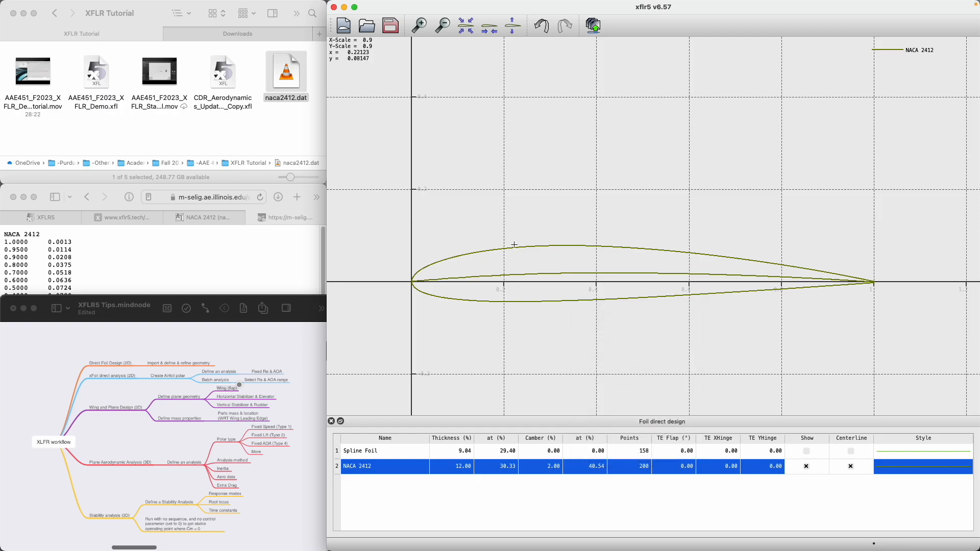
scroll(549, 254, up, 6)
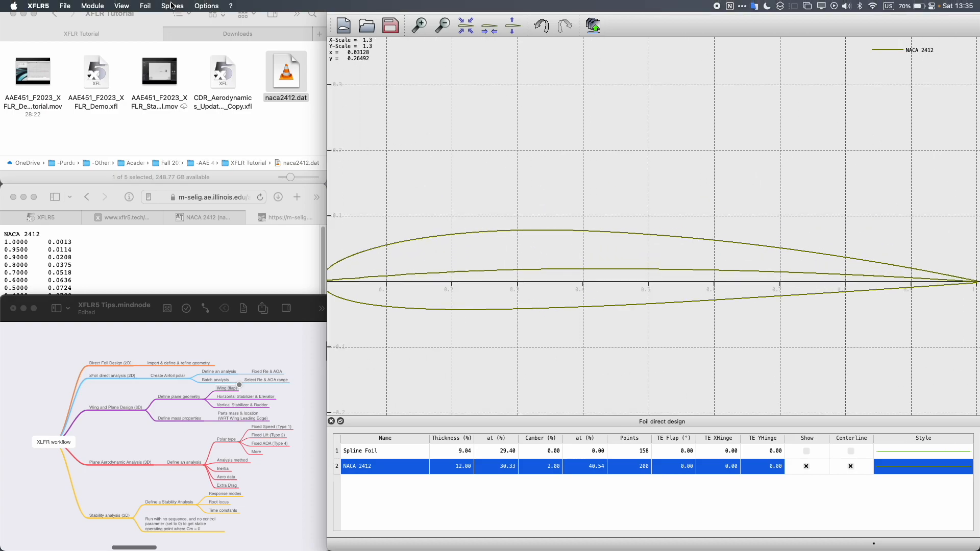
Switch to the XFoil Direct Analysis module and select the NACA 2412 foil
click(92, 6)
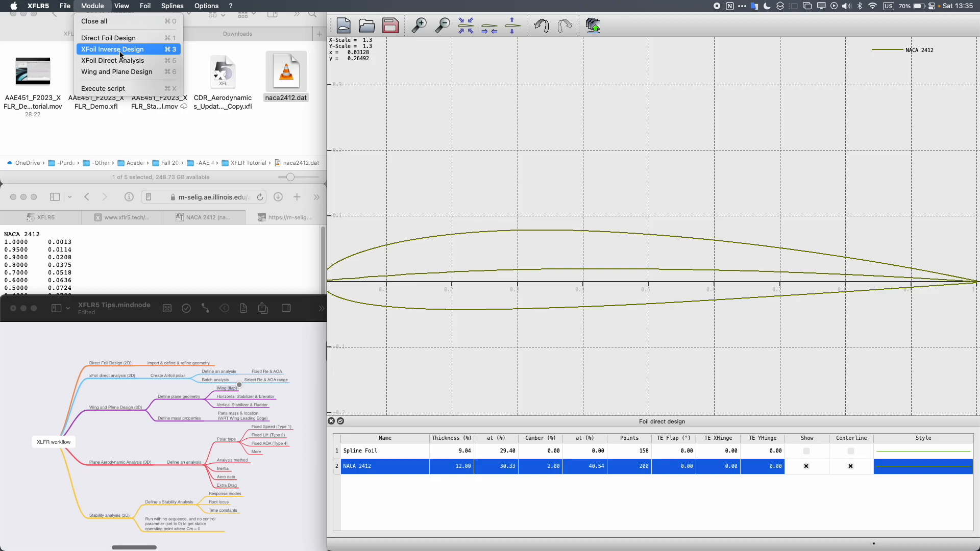
click(124, 60)
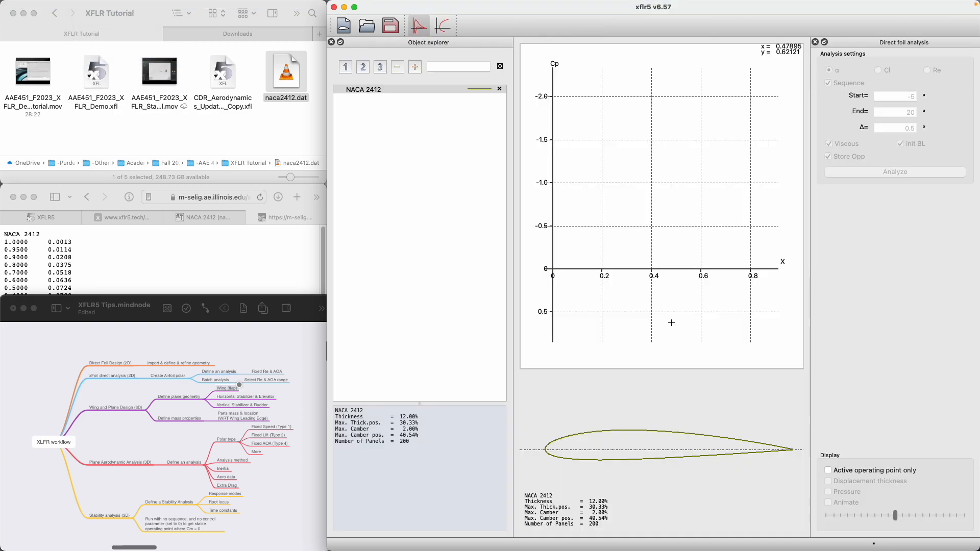
click(379, 92)
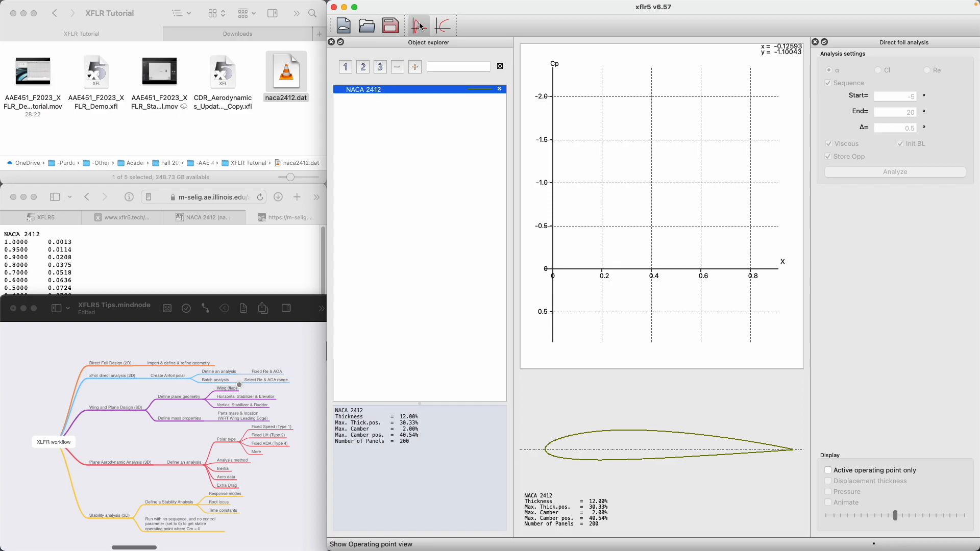
Open the multi-threaded batch analysis for NACA 2412 and move its dialog clear of the other windows
mouse_move(369, 5)
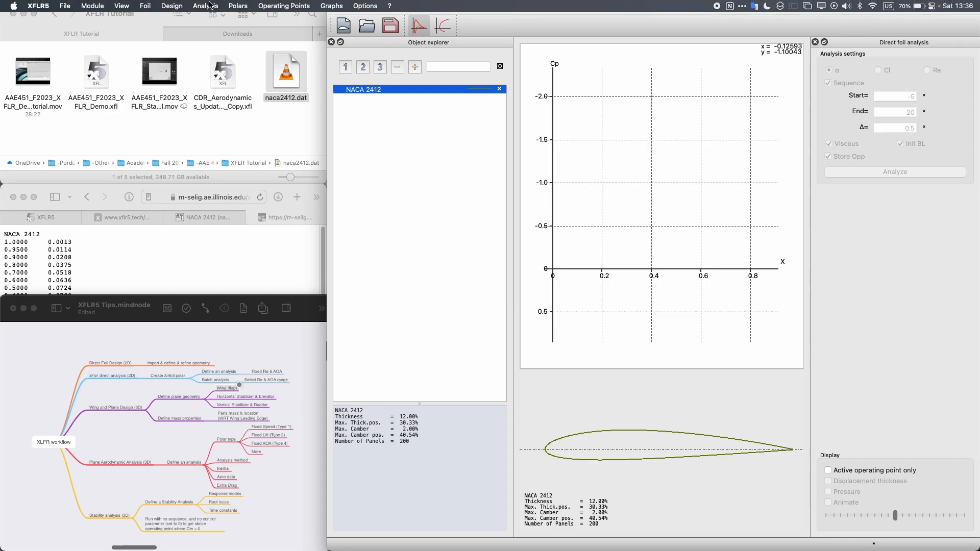
click(211, 5)
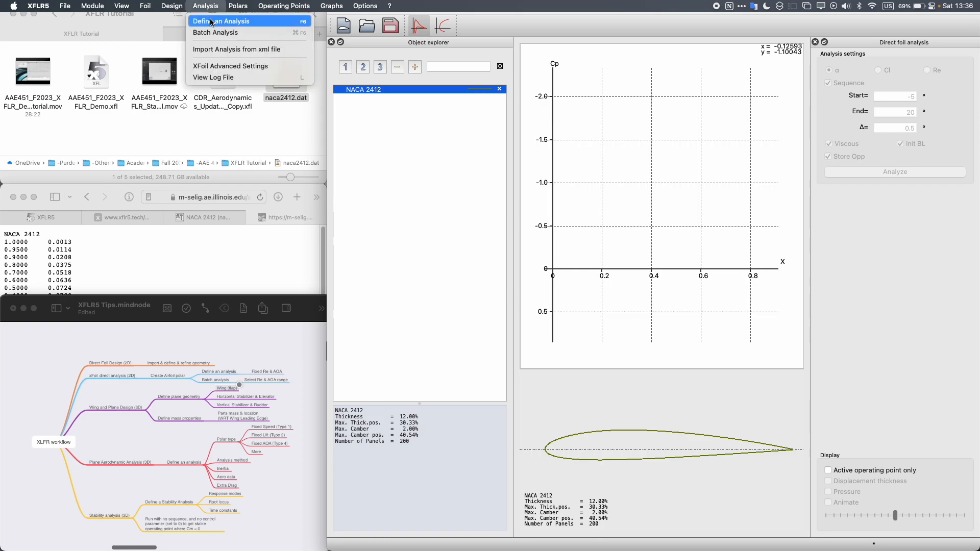
click(235, 33)
drag(263, 214, 569, 132)
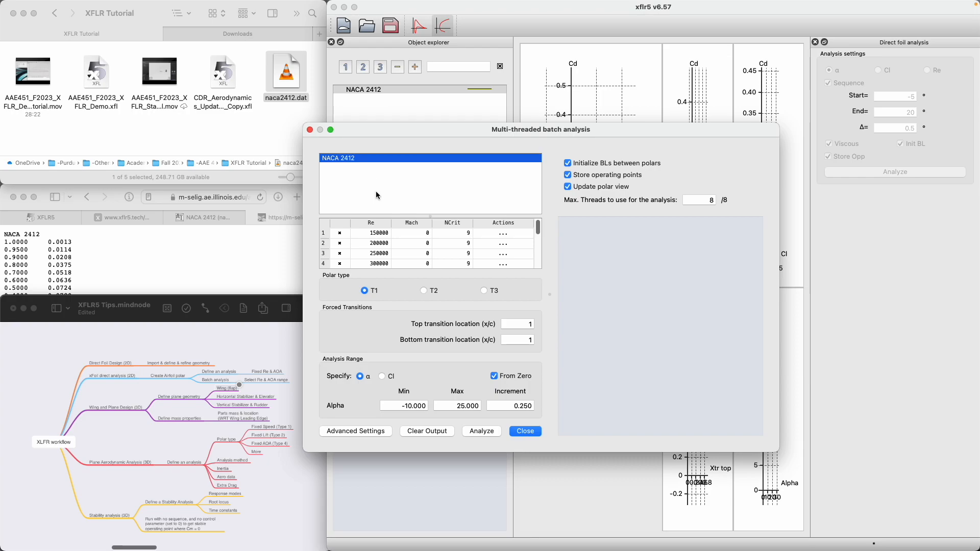
Review the Reynolds number list, the forced transition locations and the alpha range of the NACA 2412 batch analysis
scroll(415, 256, down, 3)
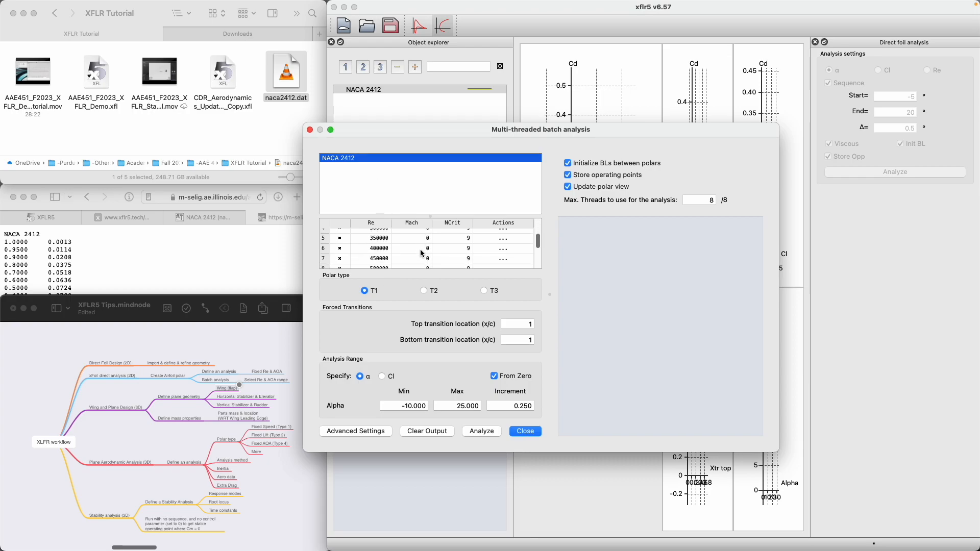
scroll(422, 254, down, 2)
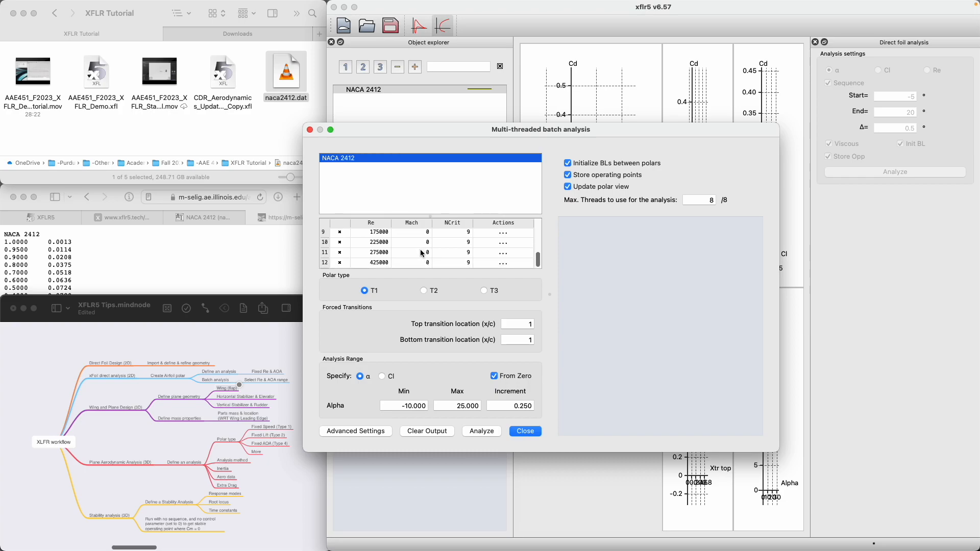
scroll(423, 254, up, 4)
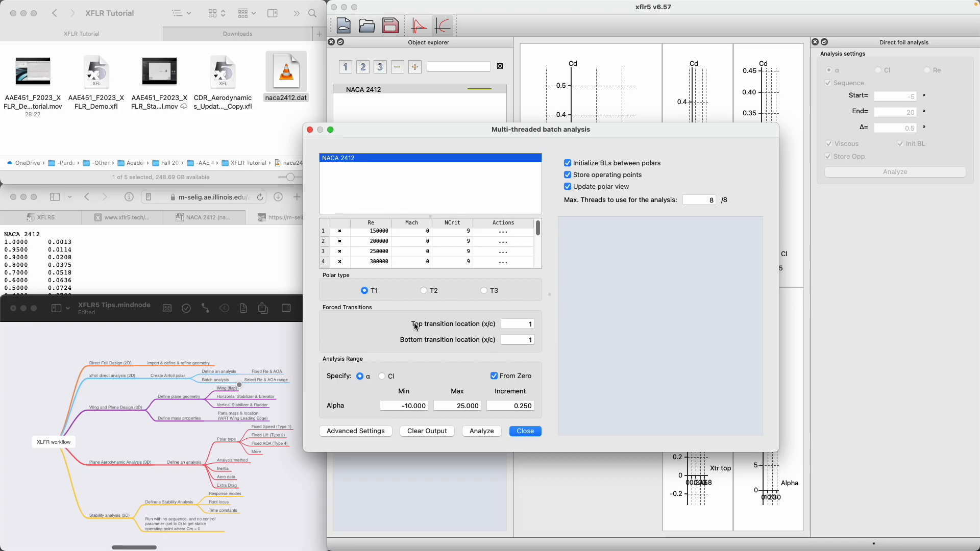
click(530, 324)
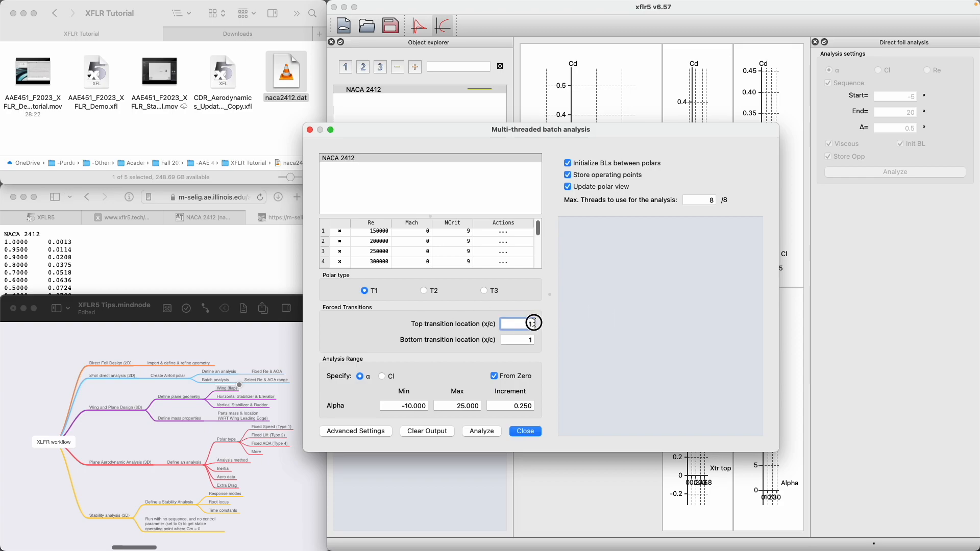
text(0.9)
double_click(530, 325)
mouse_move(506, 404)
mouse_down()
mouse_move(540, 407)
mouse_move(516, 409)
mouse_up()
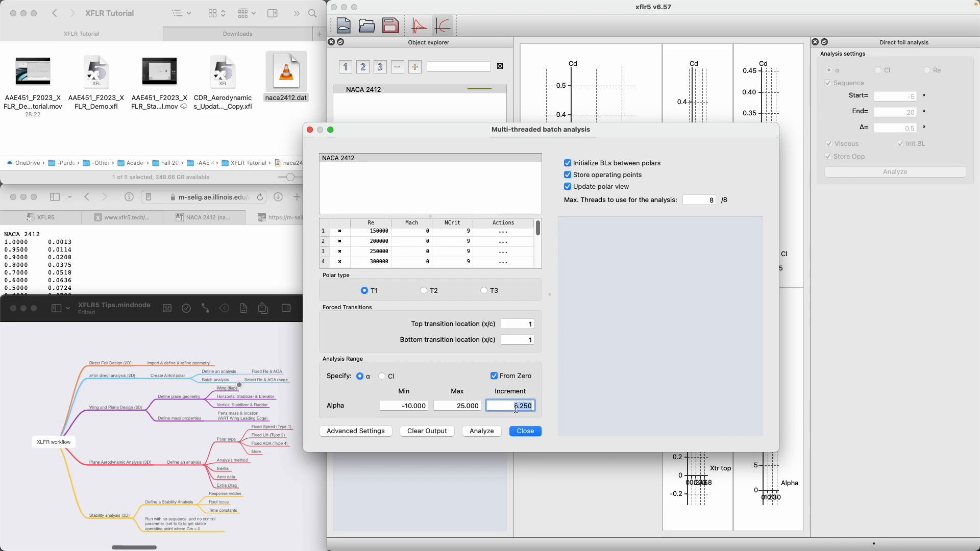
drag(394, 407, 485, 408)
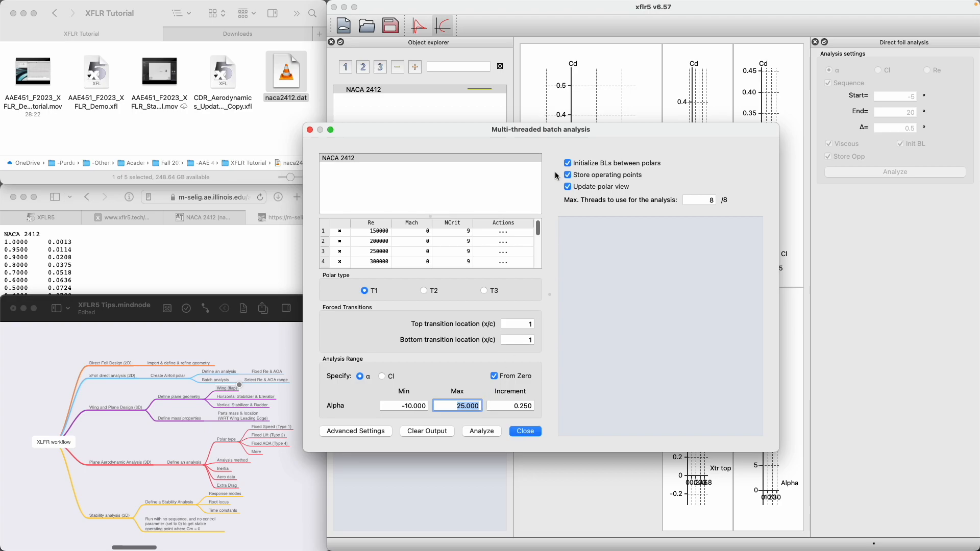
Set the maximum number of threads for the batch analysis to 8
click(607, 168)
click(584, 169)
click(573, 176)
double_click(709, 200)
key(BackSpace)
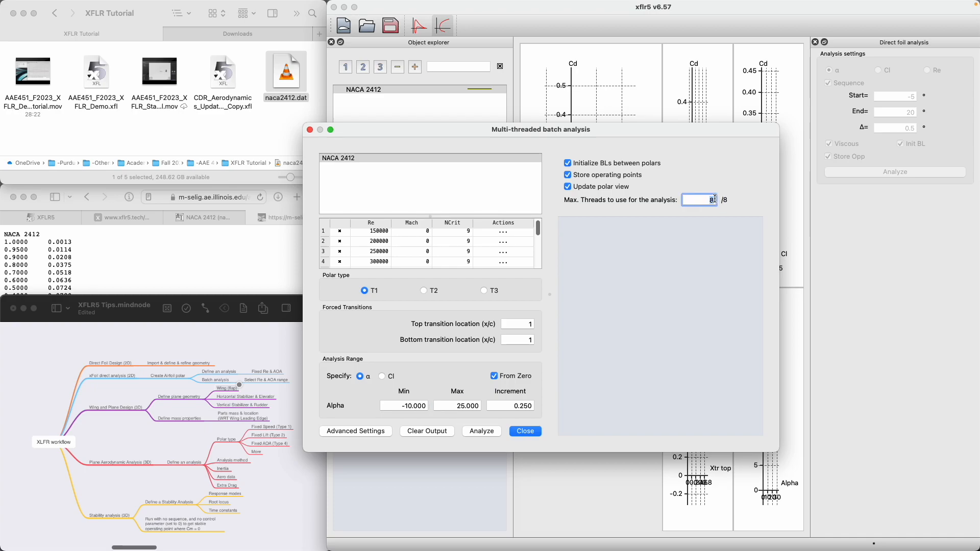
text(3)
key(BackSpace)
text(8)
Run the NACA 2412 batch analysis, watching the output log until it completes, and close the dialog
click(486, 430)
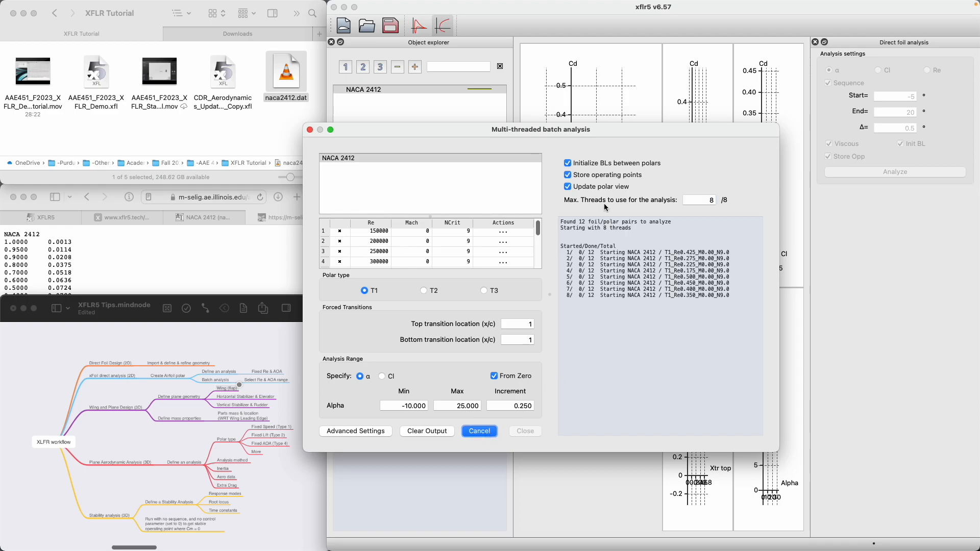
drag(632, 131, 383, 105)
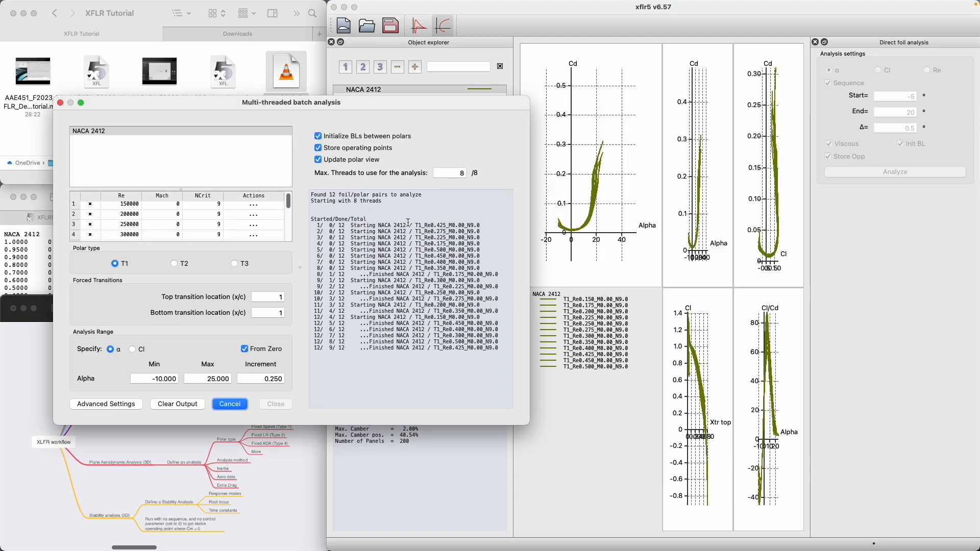
drag(327, 379, 388, 377)
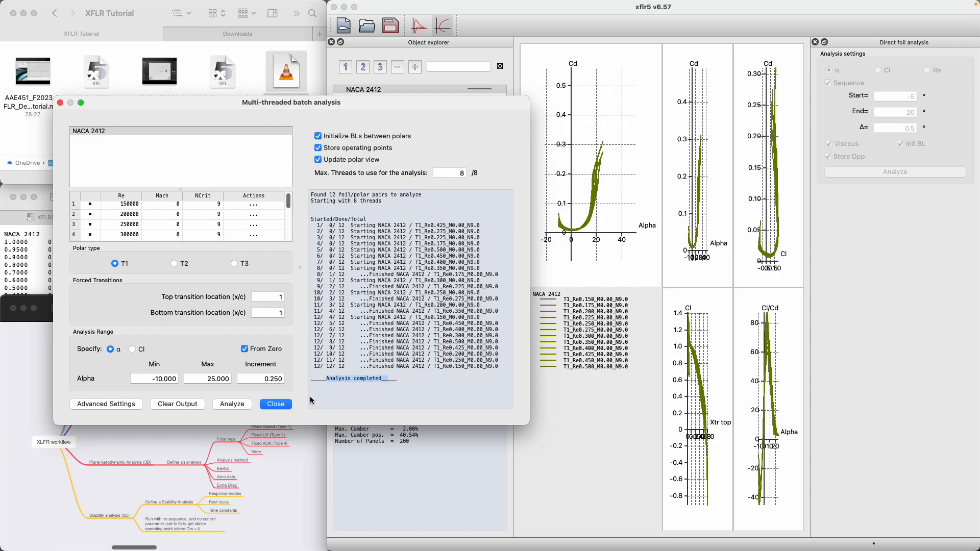
click(276, 404)
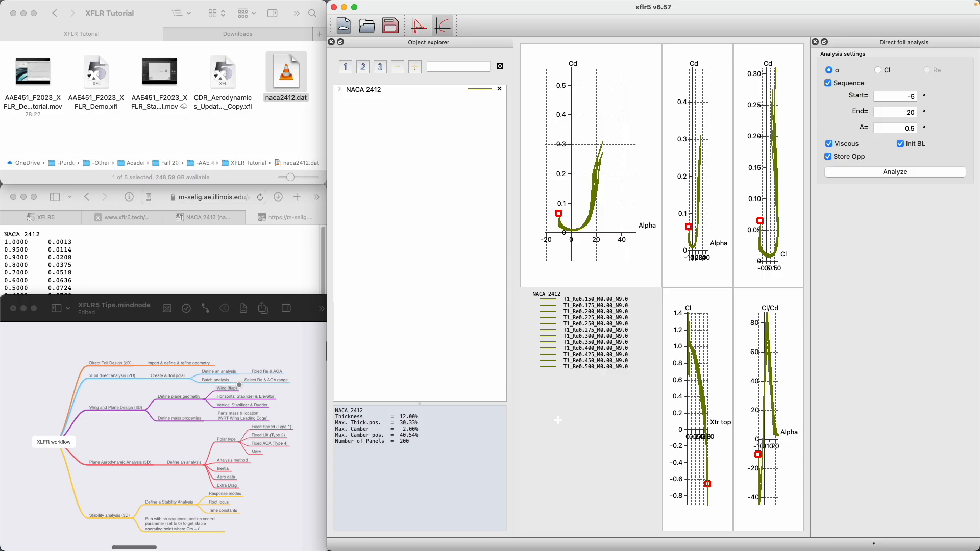
Enlarge the XFLR5 window to fill the screen and toggle the NACA 2412 polar curves off and back on
key(ctrl+alt+Return)
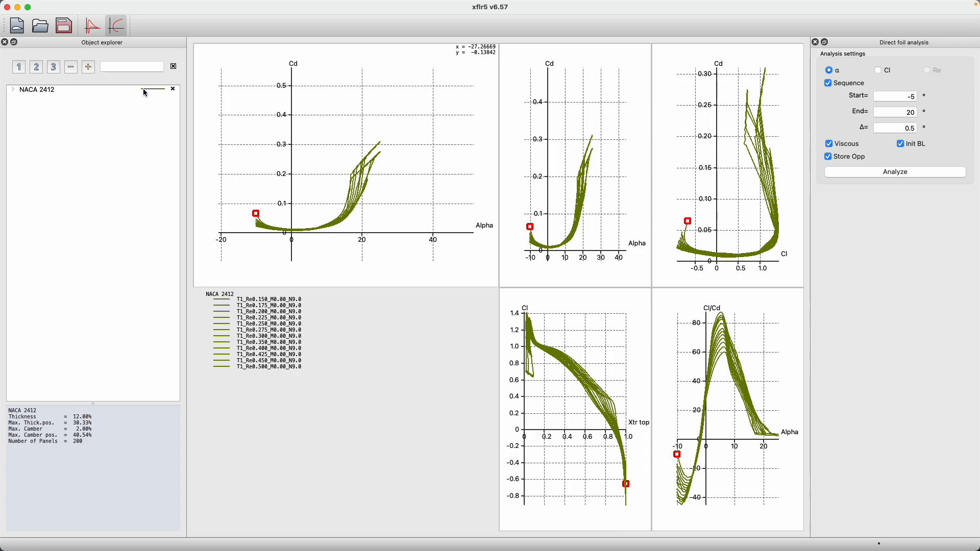
click(174, 92)
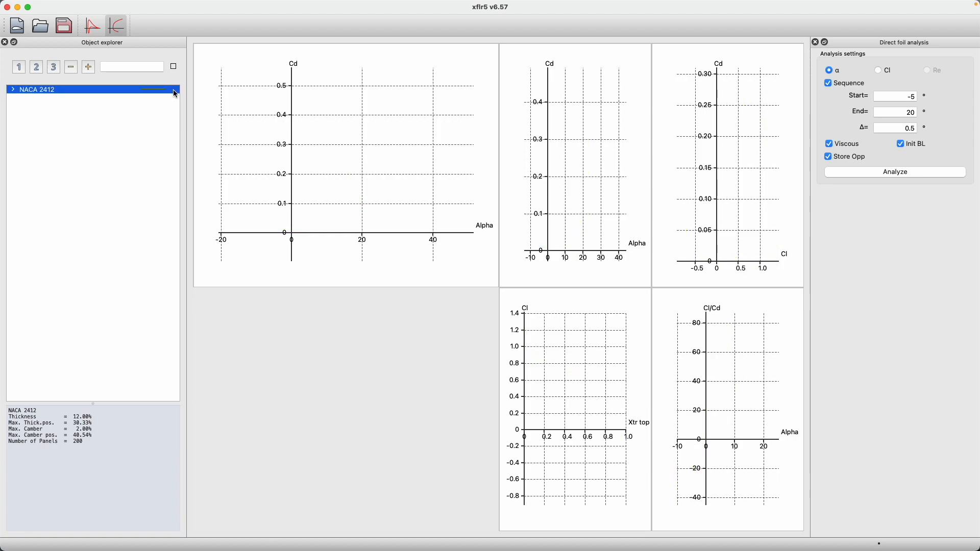
click(175, 93)
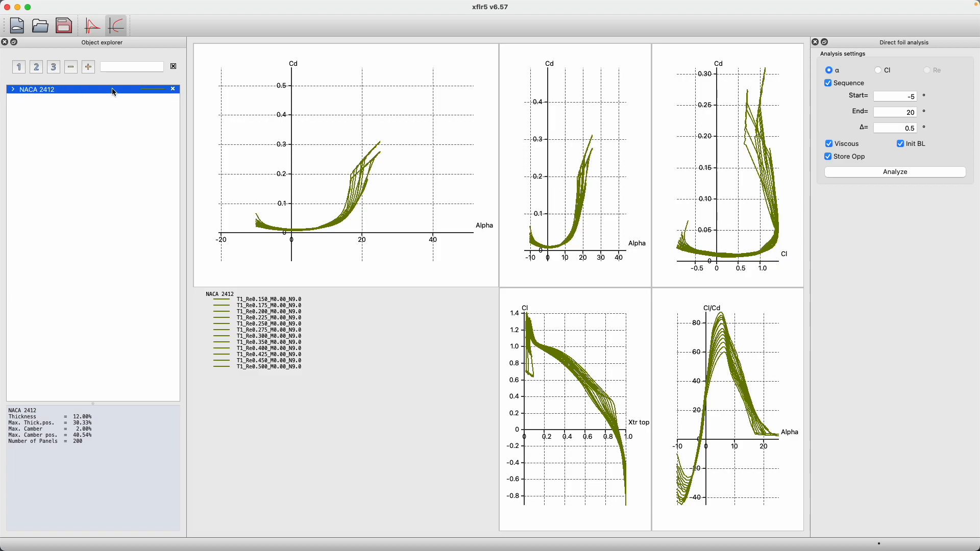
Look over the NACA 2412 curve style options, then list the foil's polars and select T1_Re0.150_M0.00_N9.0
right_click(154, 93)
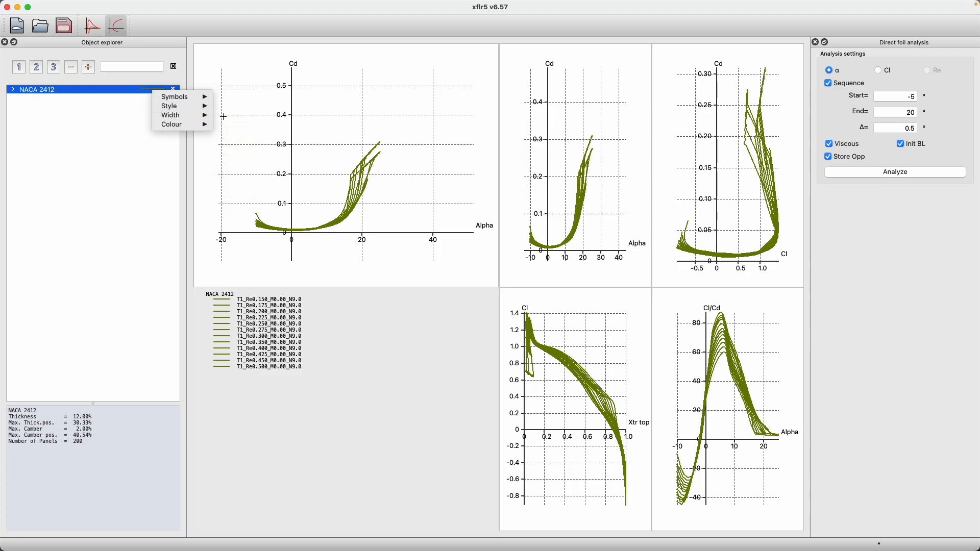
click(106, 120)
click(22, 98)
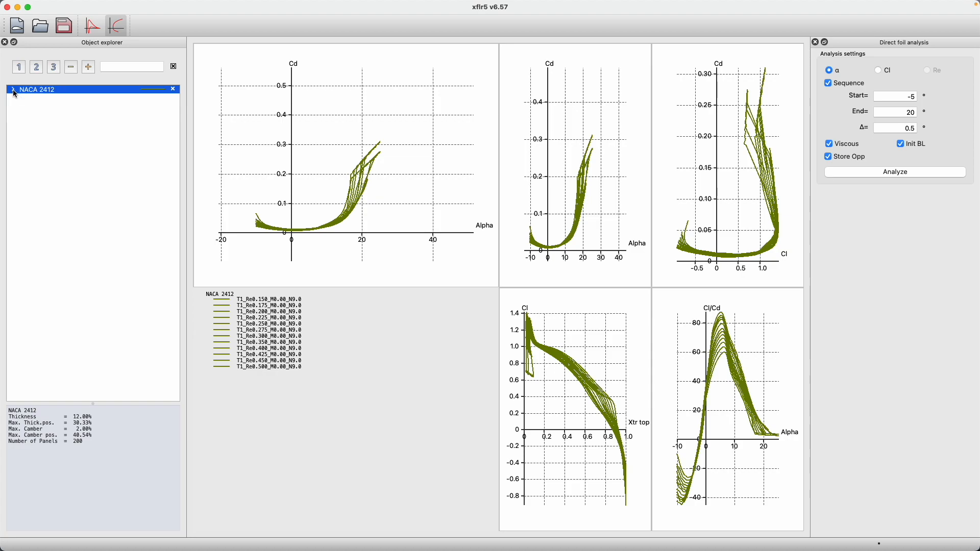
click(13, 91)
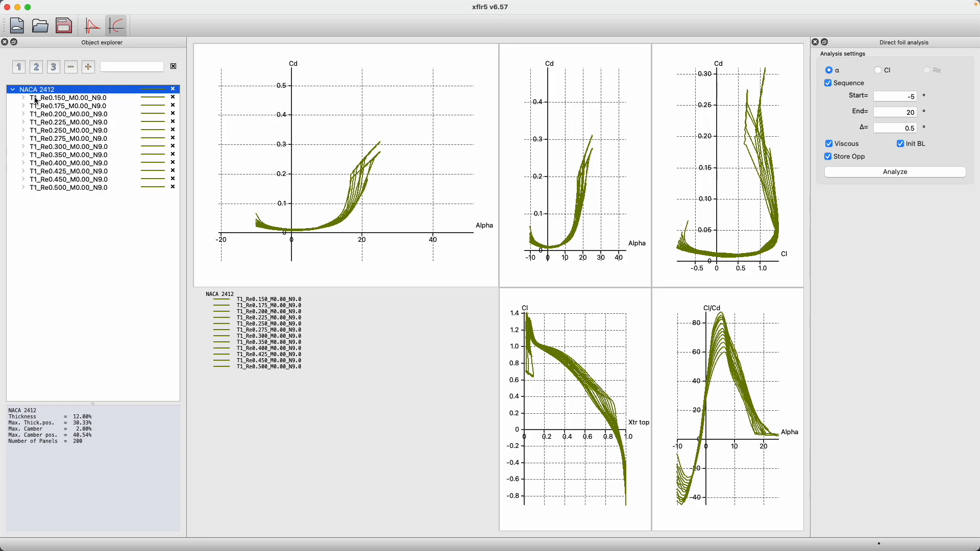
click(37, 98)
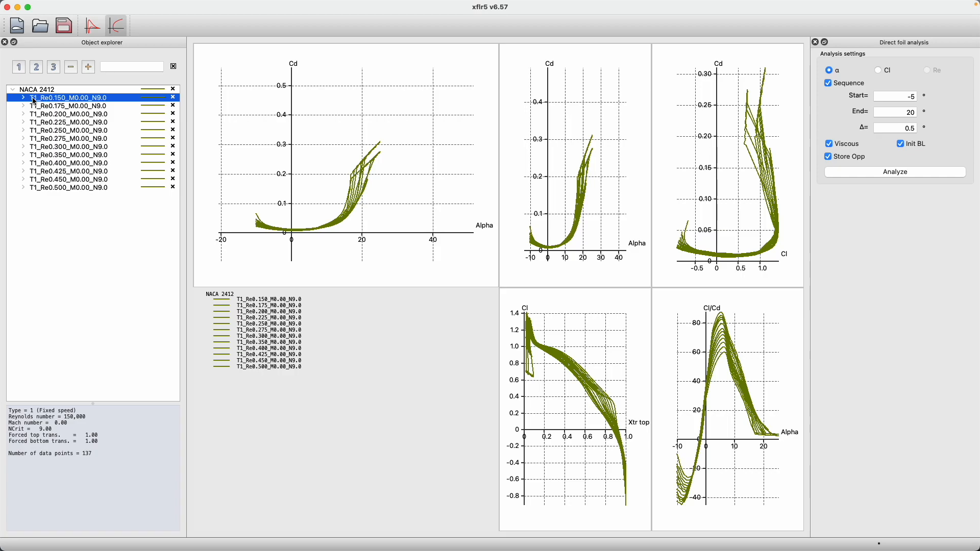
Reopen the multi-threaded batch analysis to check its settings, then close it without running anything
click(206, 6)
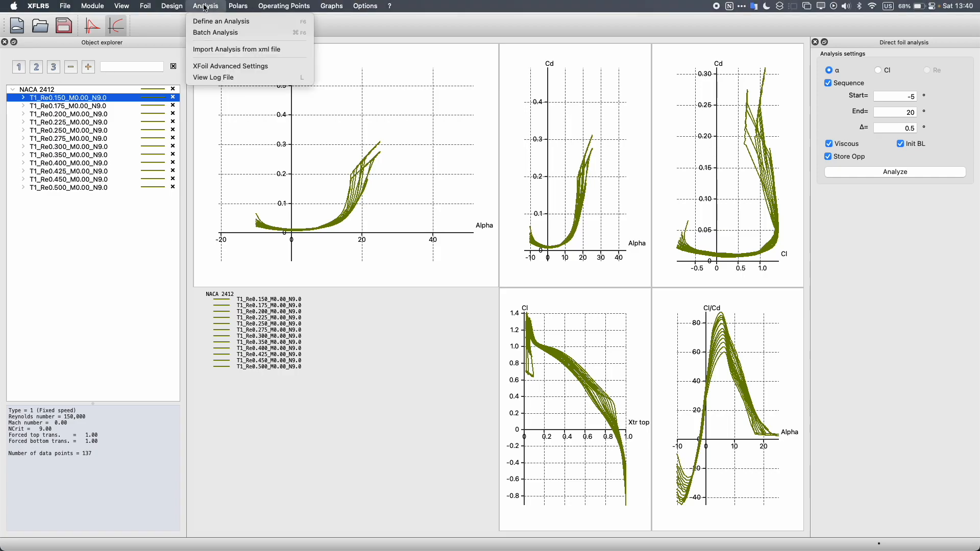
click(209, 33)
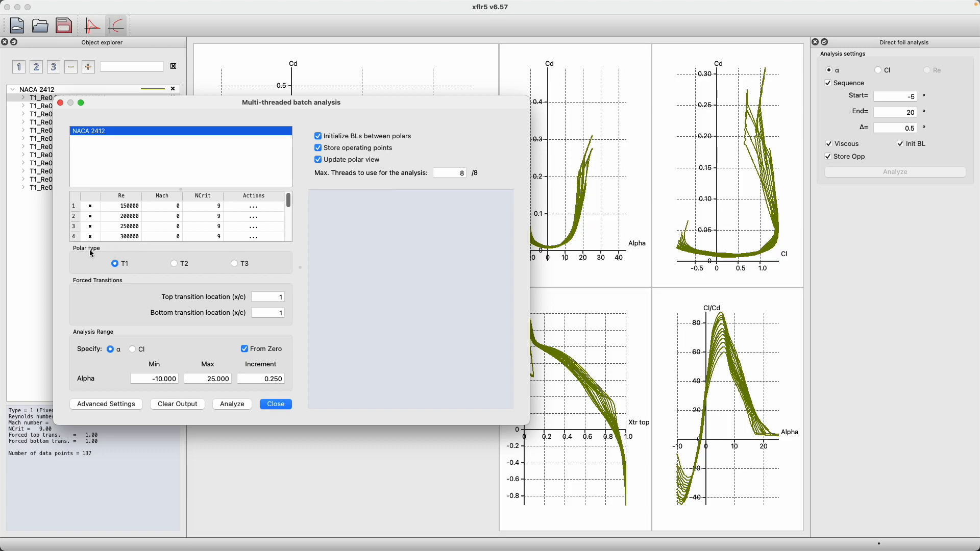
click(272, 406)
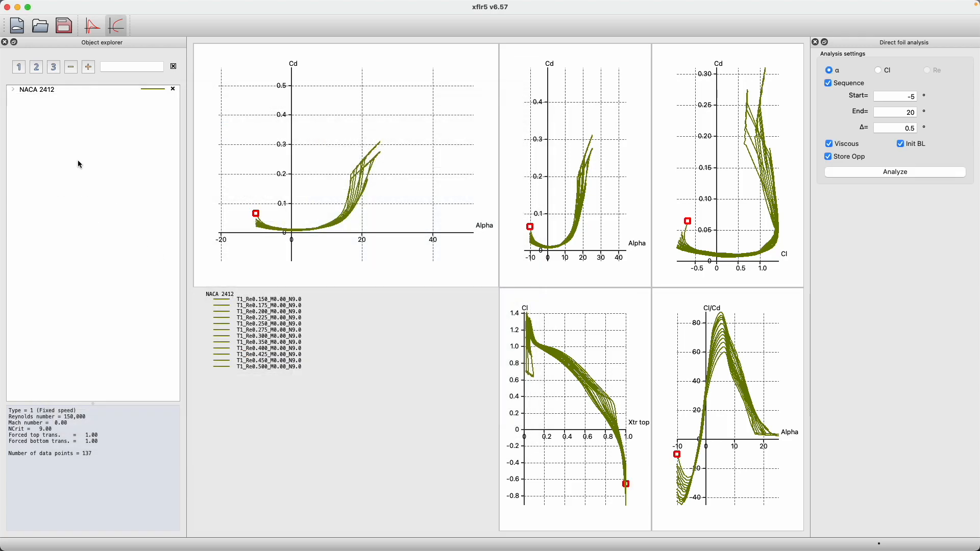
Hide all NACA 2412 polars and show only the T1_Re0.150_M0.00_N9.0 polar with its operating points listed
double_click(31, 88)
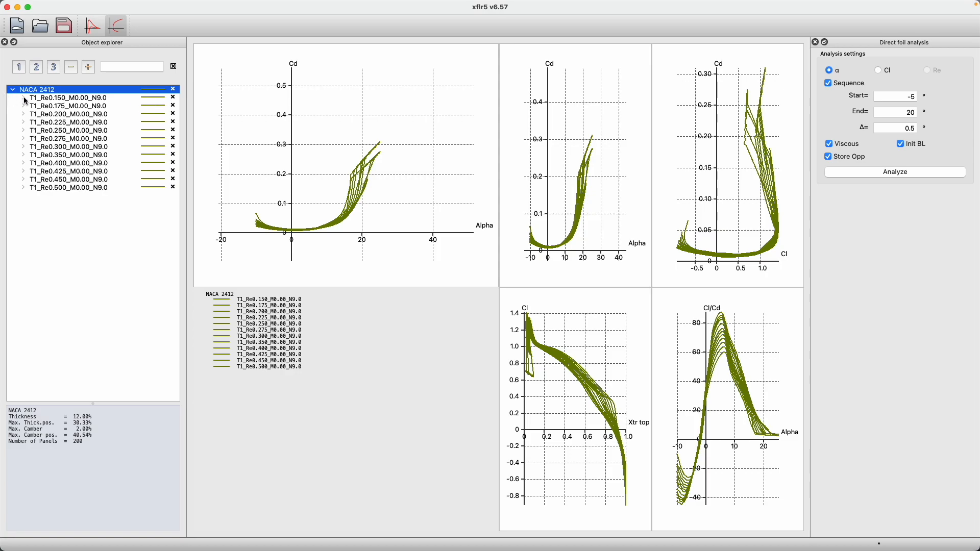
click(173, 91)
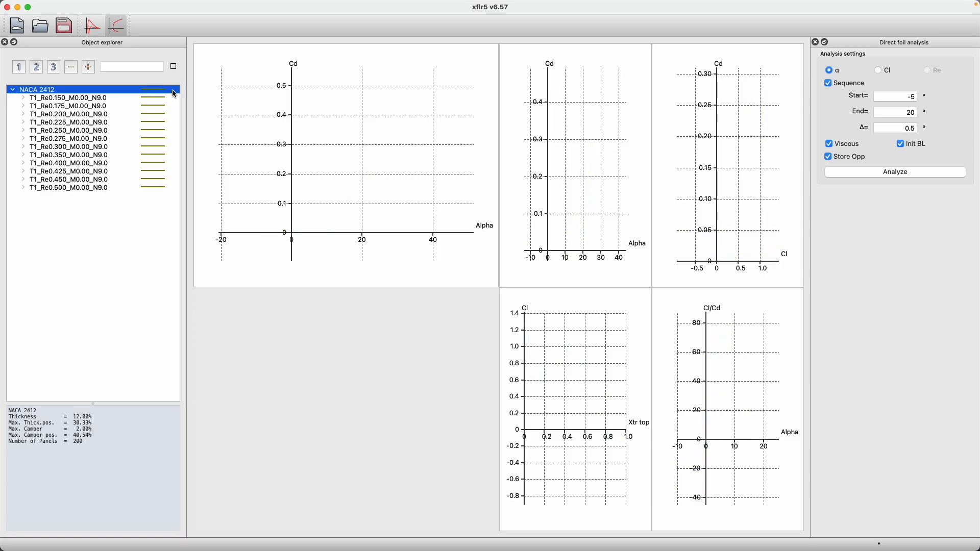
click(25, 102)
click(139, 106)
click(163, 103)
click(165, 98)
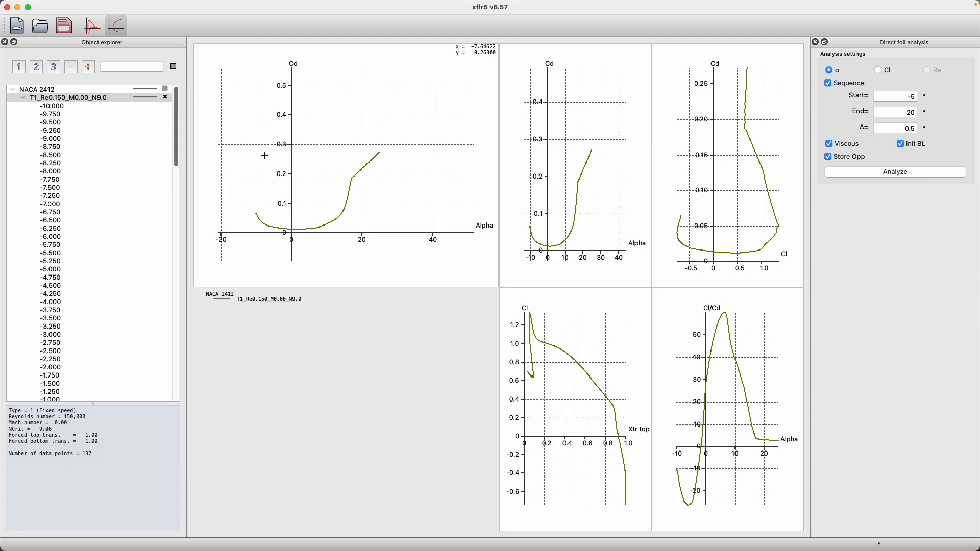
Step through the operating points of the Re 150,000 polar from alpha -10.000 to -2.750, following the marker on the graphs
click(70, 108)
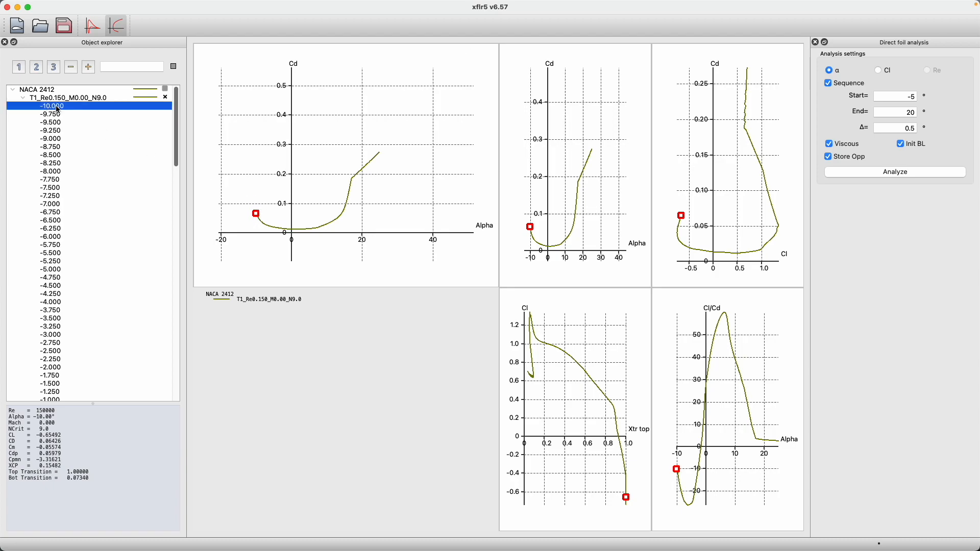
key(Down)
key(Down)
key(Down)
key(Down)
key(Down)
key(Down)
key(Down)
key(Down)
key(Down)
key(Down)
key(Down)
key(Down)
key(Down)
key(Down)
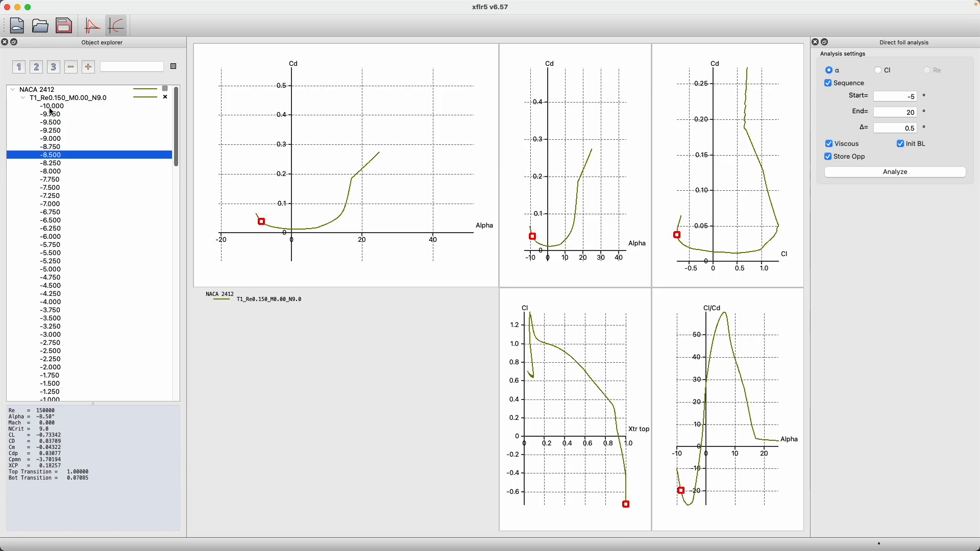
key(Down)
key(Down)
key(Down)
key(Down)
key(Down)
key(Down)
key(Down)
key(Down)
key(Down)
key(Down)
key(Down)
key(Down)
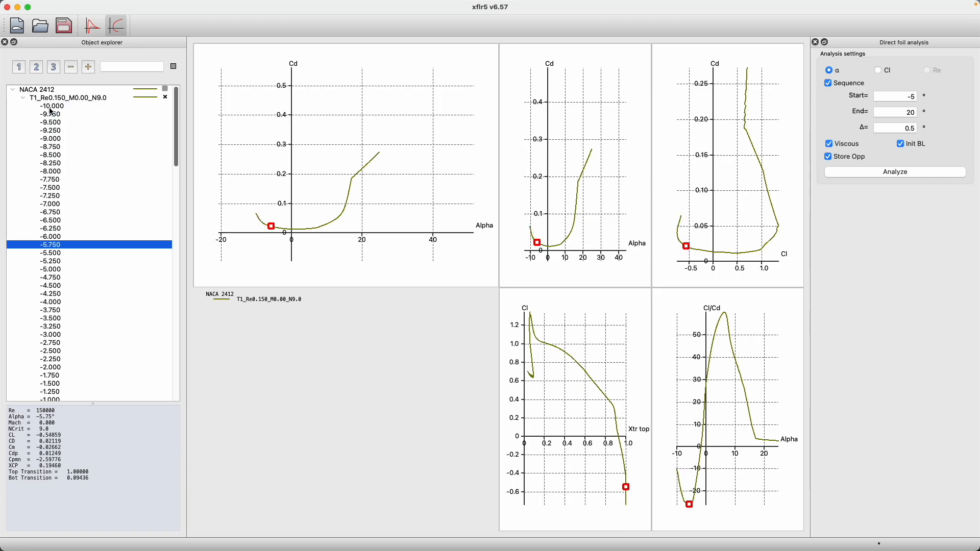
key(Down)
key(Down)
key(Down)
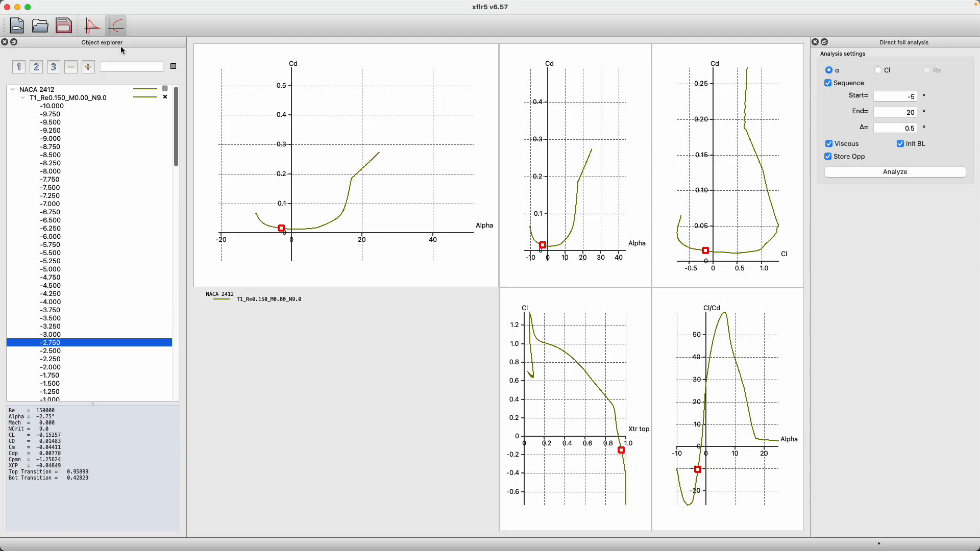
right_click(602, 140)
click(591, 126)
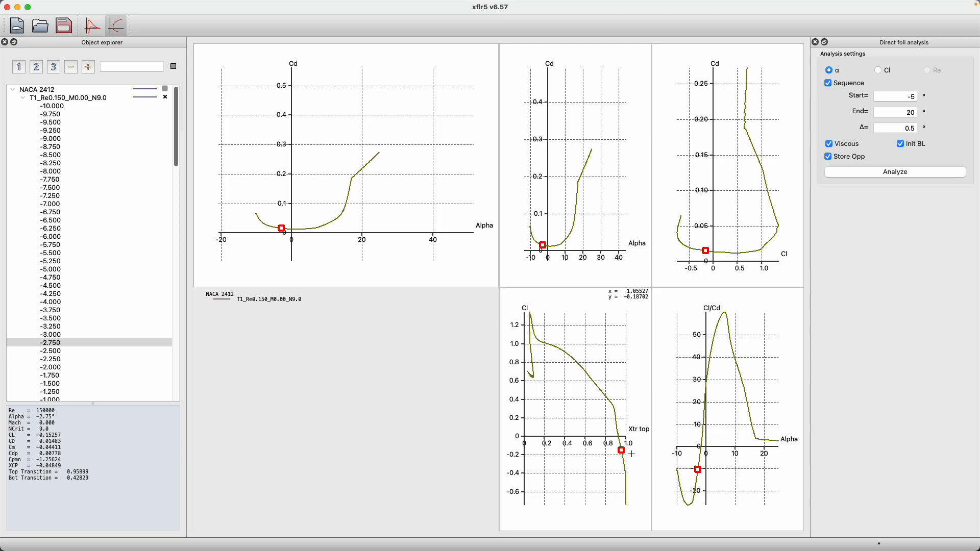
right_click(390, 207)
mouse_move(401, 214)
click(355, 212)
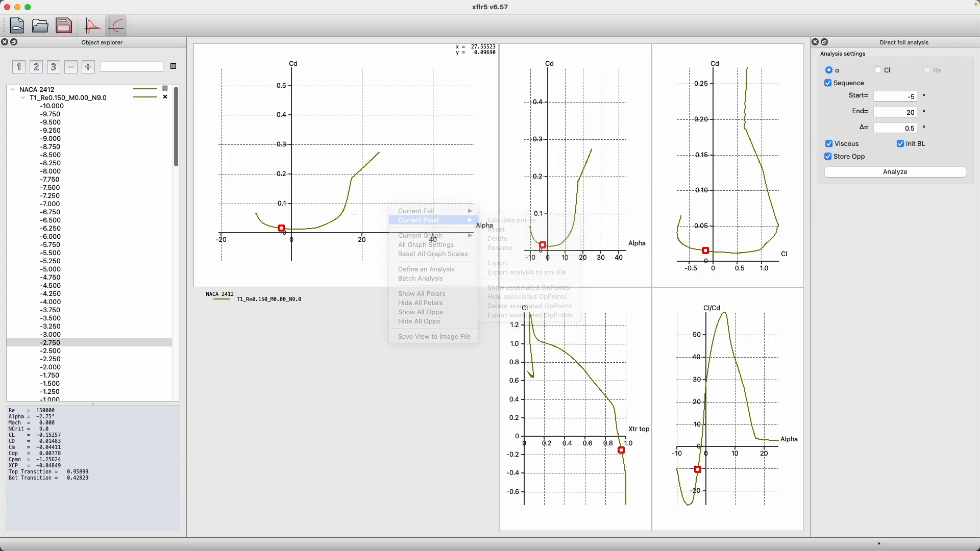
Set the large polar graph's variables to Cl on the Y axis versus Alpha on the X axis
right_click(394, 197)
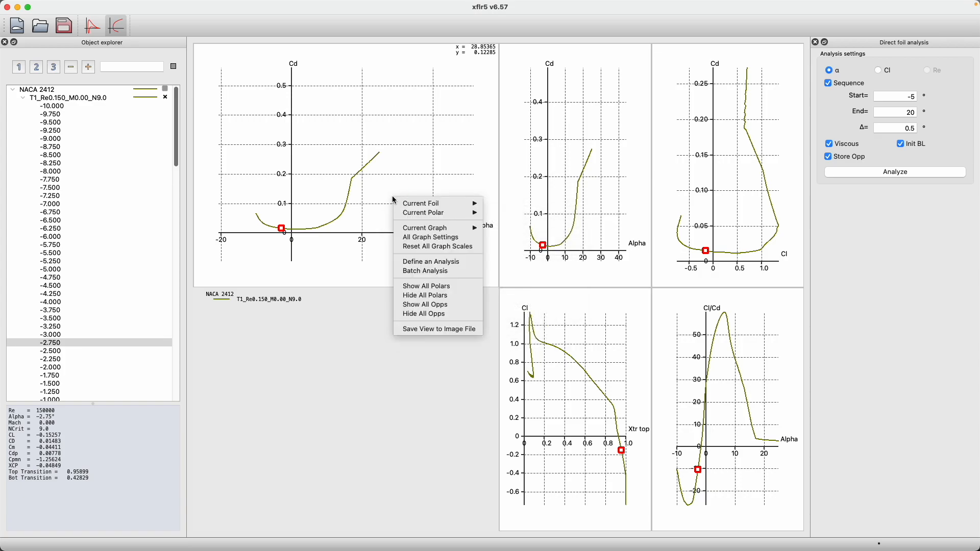
click(434, 239)
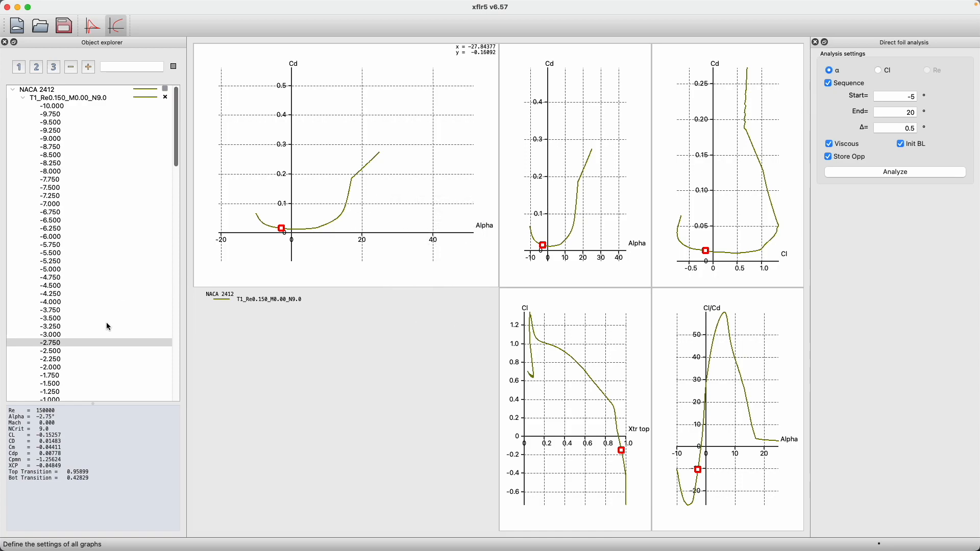
right_click(408, 127)
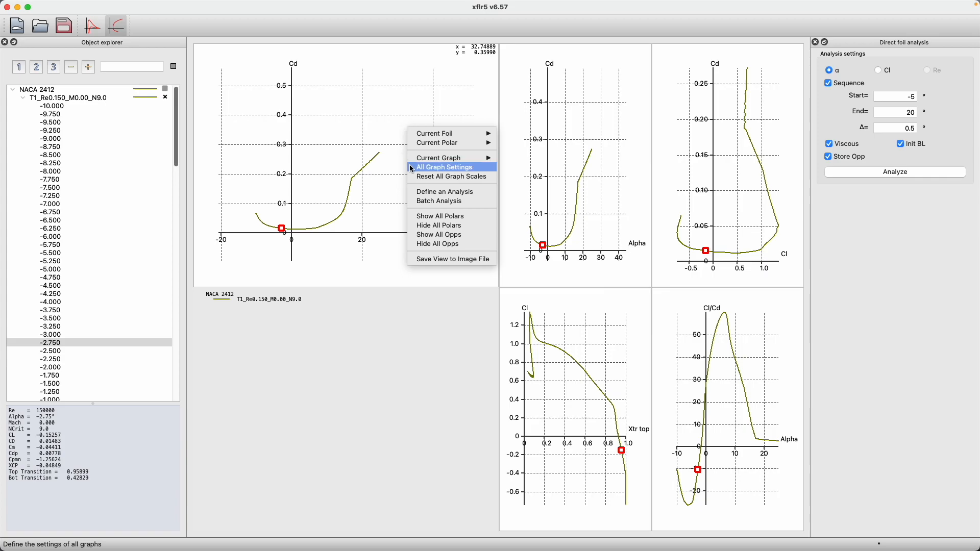
mouse_move(441, 163)
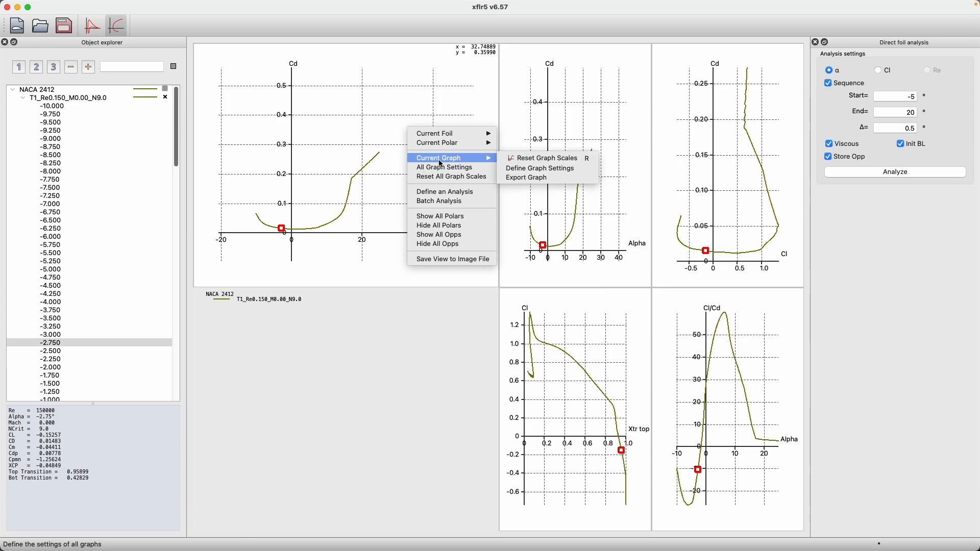
click(519, 171)
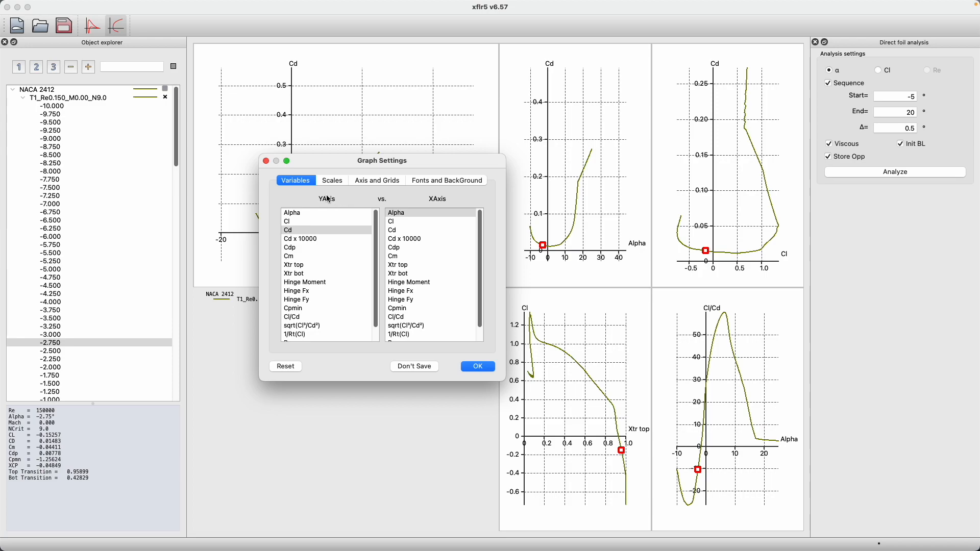
drag(445, 166, 420, 312)
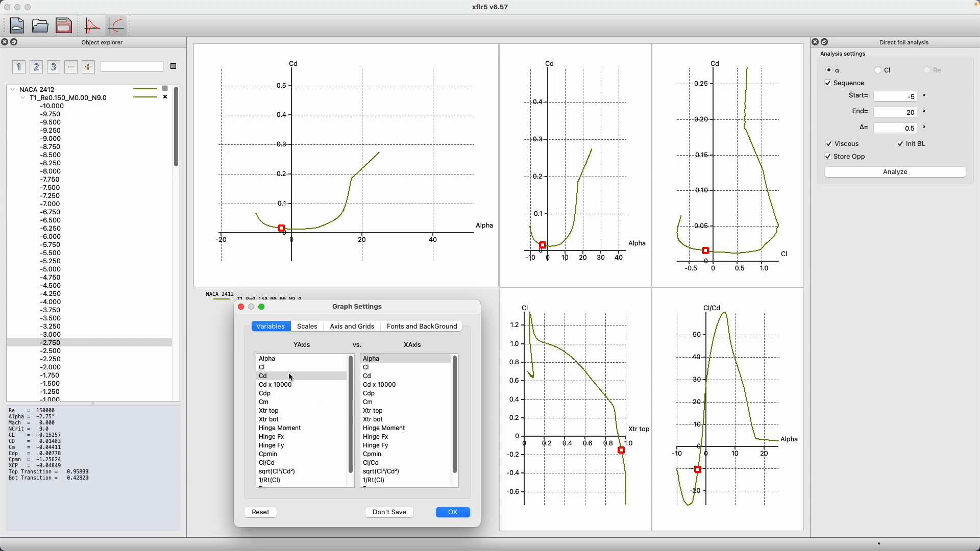
click(282, 367)
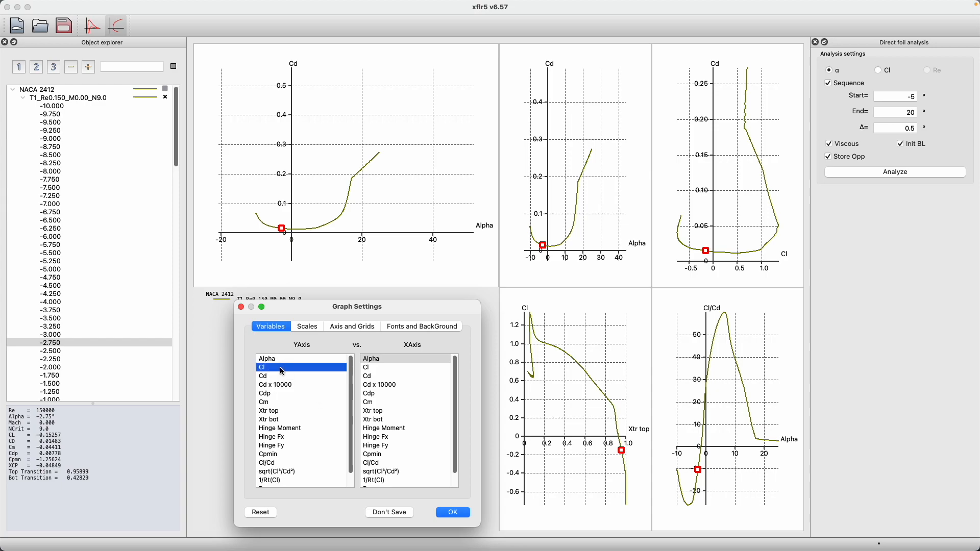
click(378, 360)
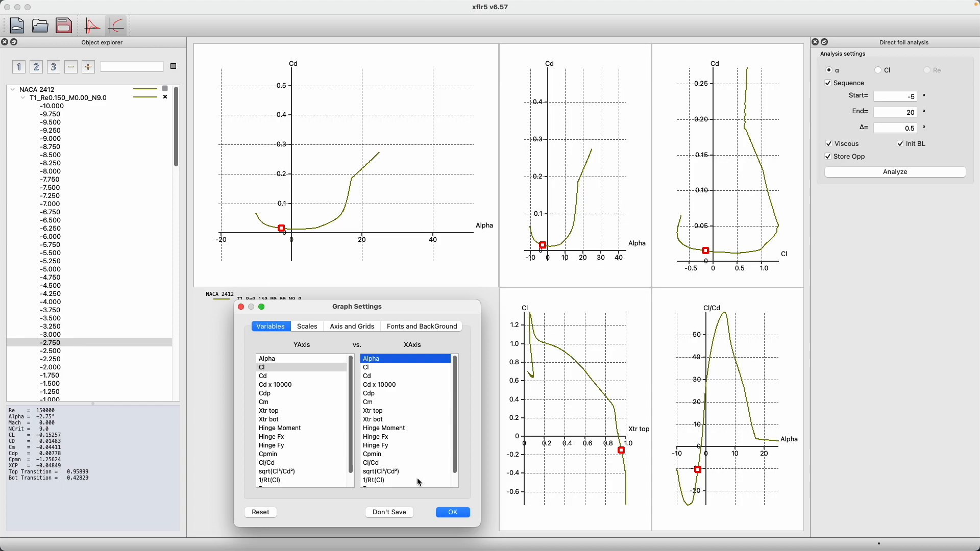
click(450, 513)
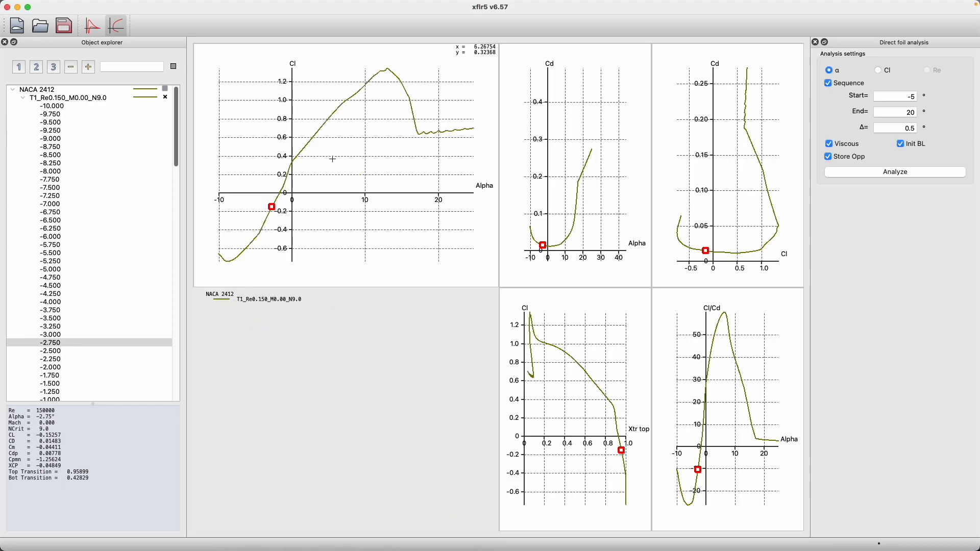
Step through the Re 150,000 polar's operating points from alpha -2.750 to 6.000, following the marker on the graphs
click(82, 343)
key(Down)
key(Down)
key(Down)
key(Down)
key(Down)
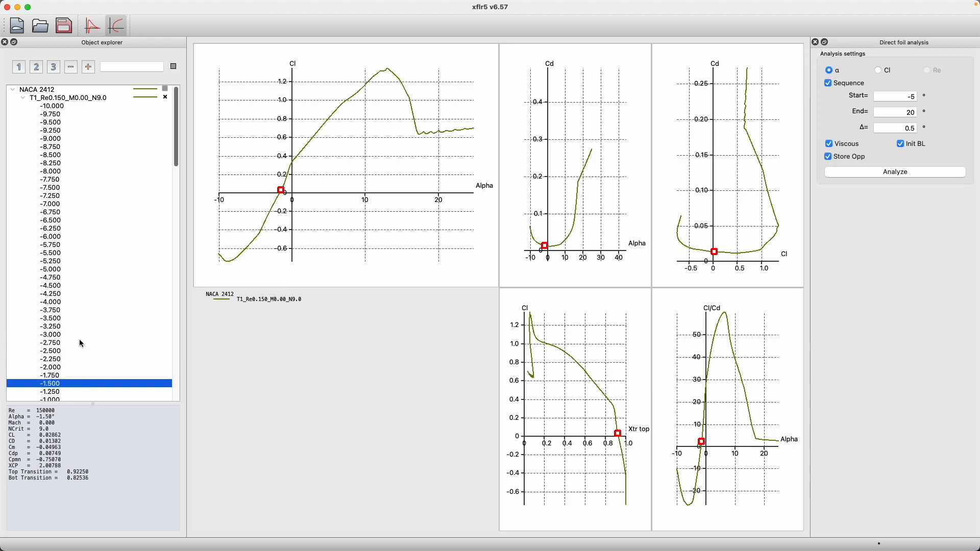
key(Down)
key(Down)
key(Down)
key(Down)
key(Down)
key(Down)
key(Down)
key(Down)
key(Down)
key(Down)
key(Down)
key(Down)
key(Down)
key(Down)
key(Down)
key(Down)
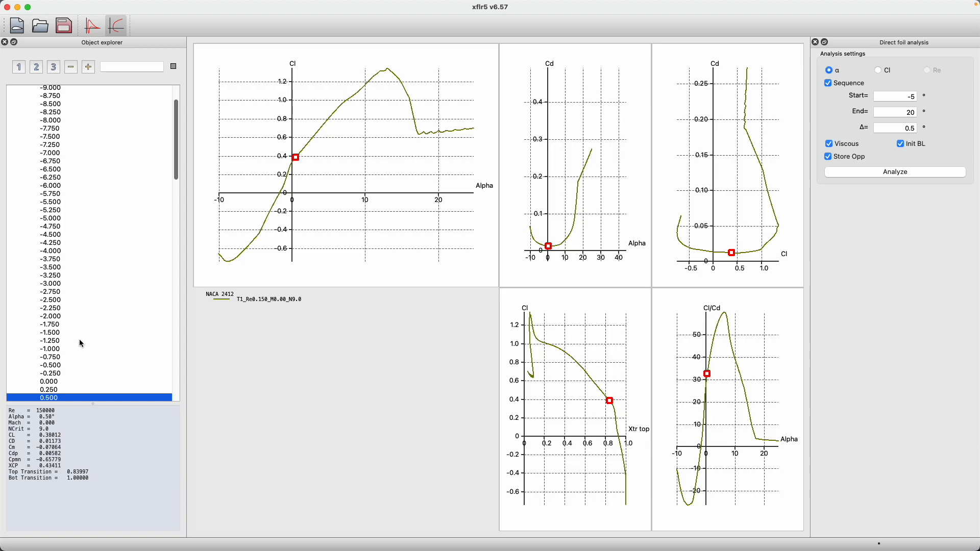
key(Down)
key(Down)
key(Down)
key(Down)
key(Down)
key(Down)
key(Down)
key(Down)
key(Down)
key(Down)
key(Down)
key(Down)
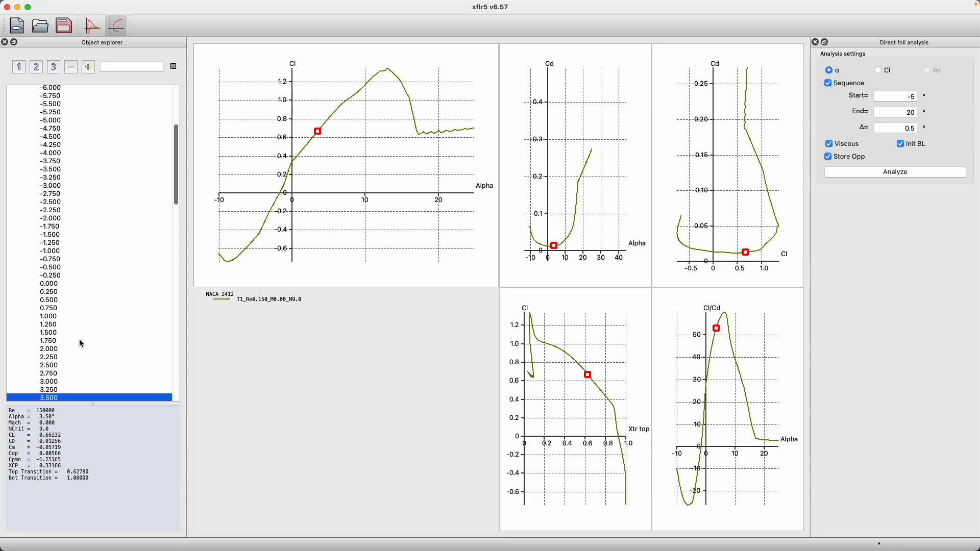
key(Down)
key(Down)
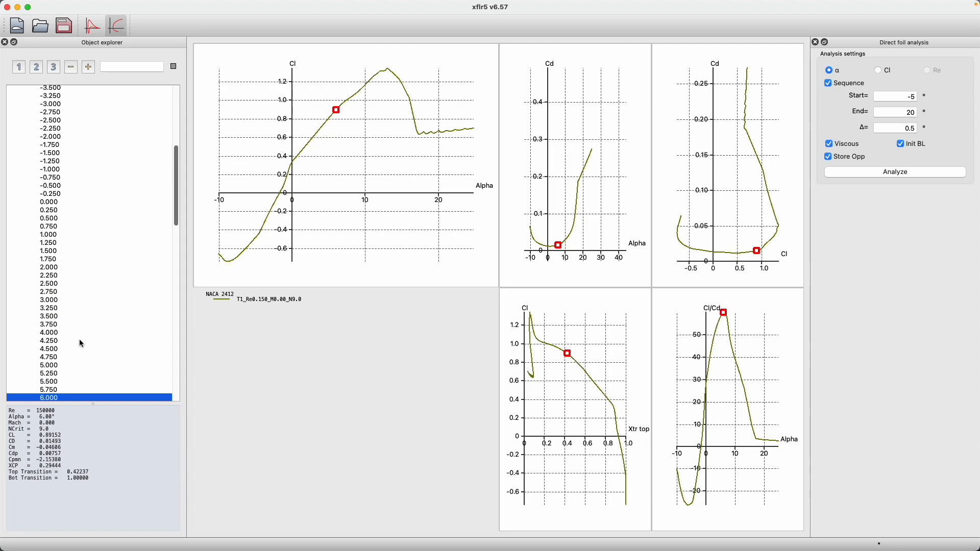
Compare the listed results of the operating points at alpha 6.000, 5.750 and 6.250
drag(8, 411, 95, 480)
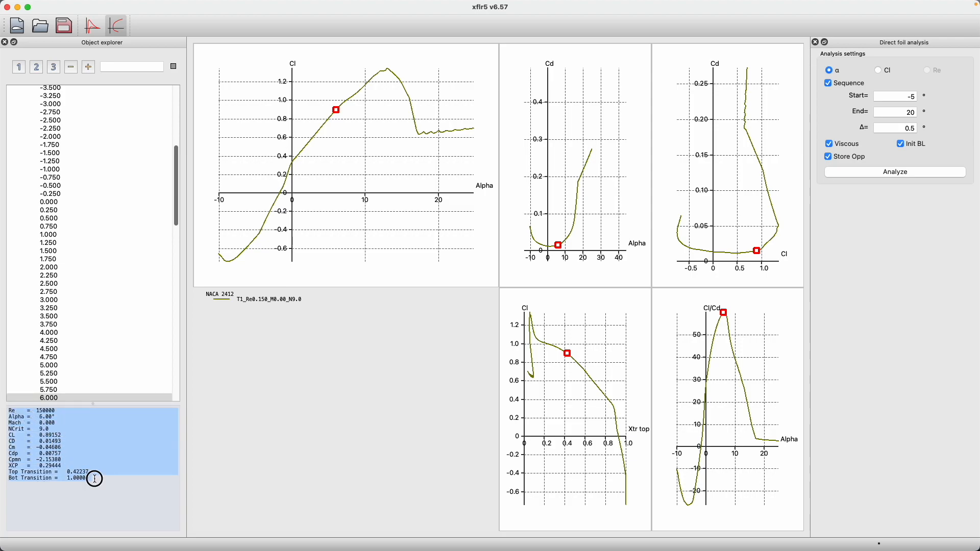
click(37, 410)
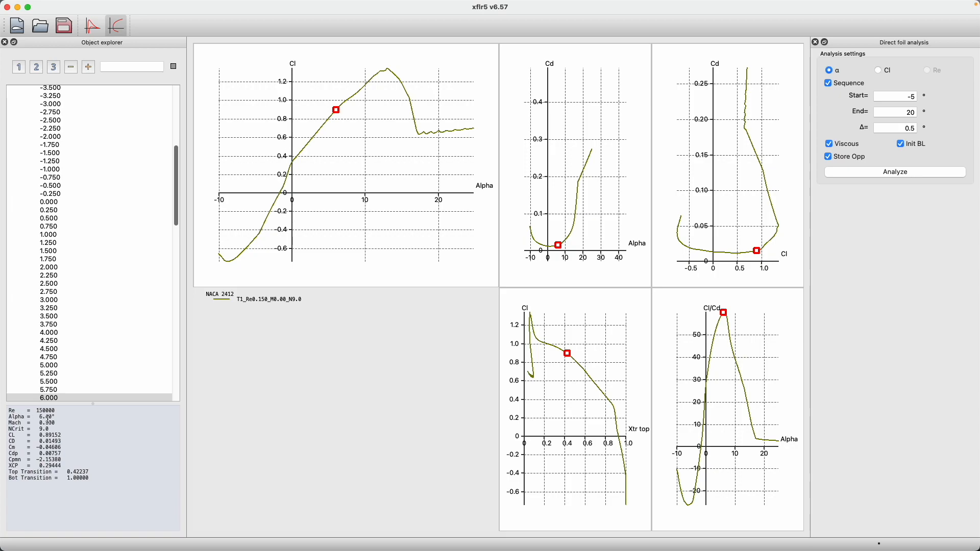
click(61, 391)
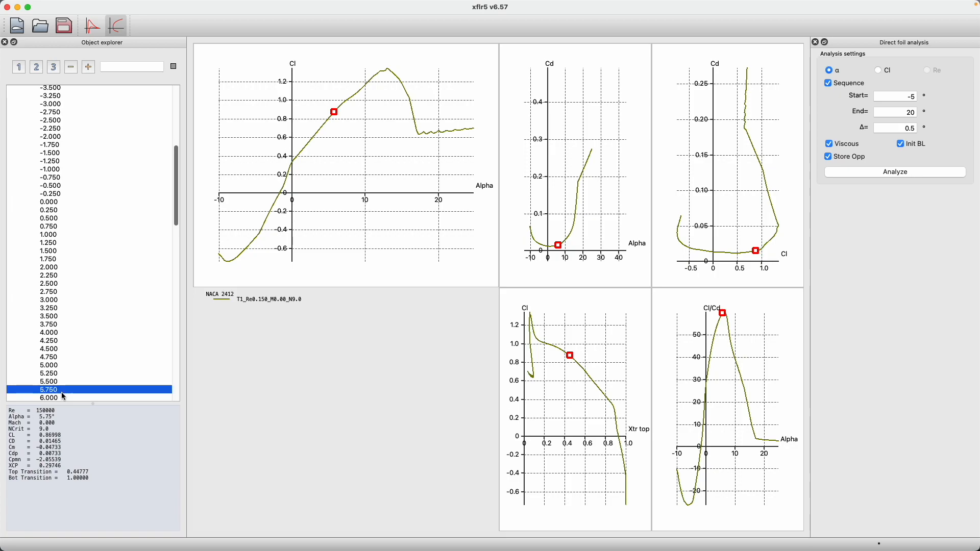
key(Down)
key(Down)
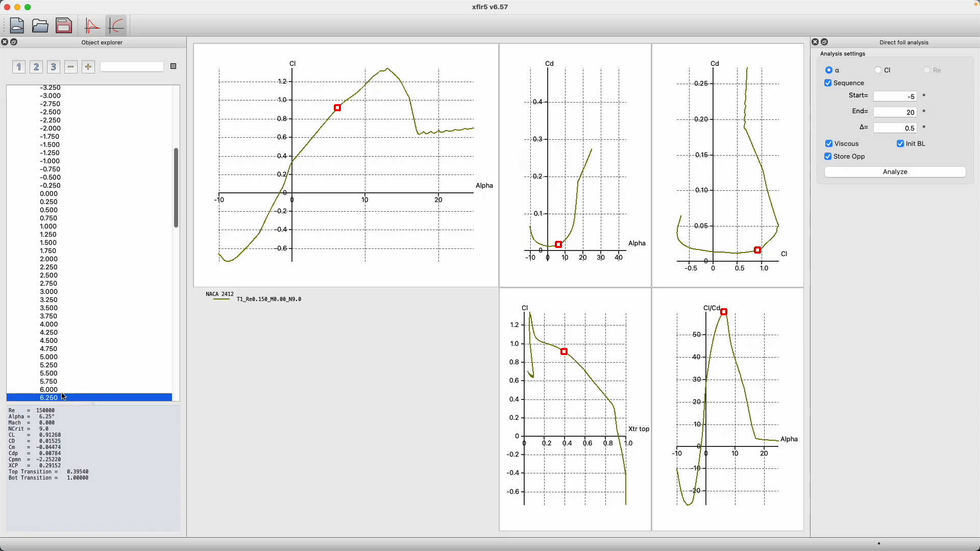
Examine the CL to XCP values of the alpha 6.250 operating point, then select the 6.000 point
drag(42, 429, 57, 430)
click(44, 437)
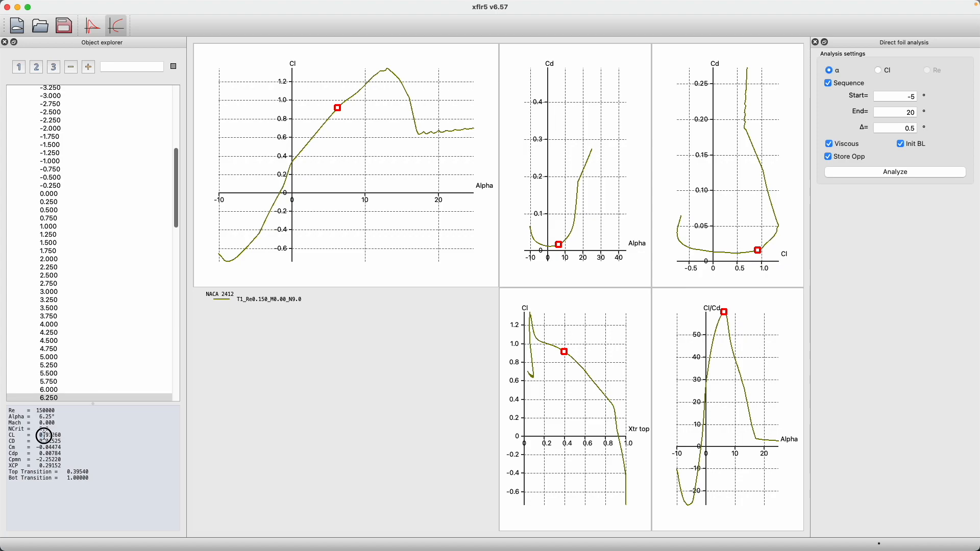
drag(39, 436, 63, 464)
click(59, 466)
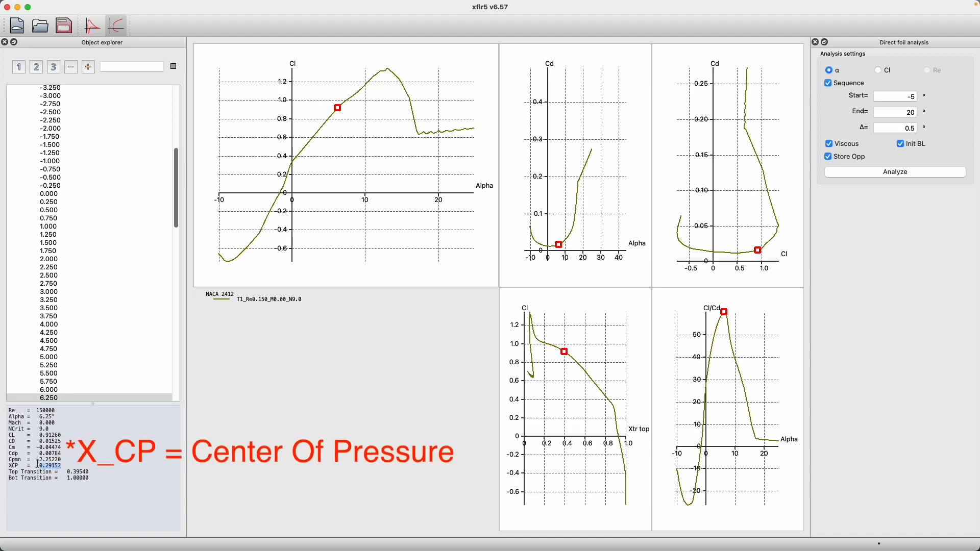
click(13, 466)
click(39, 471)
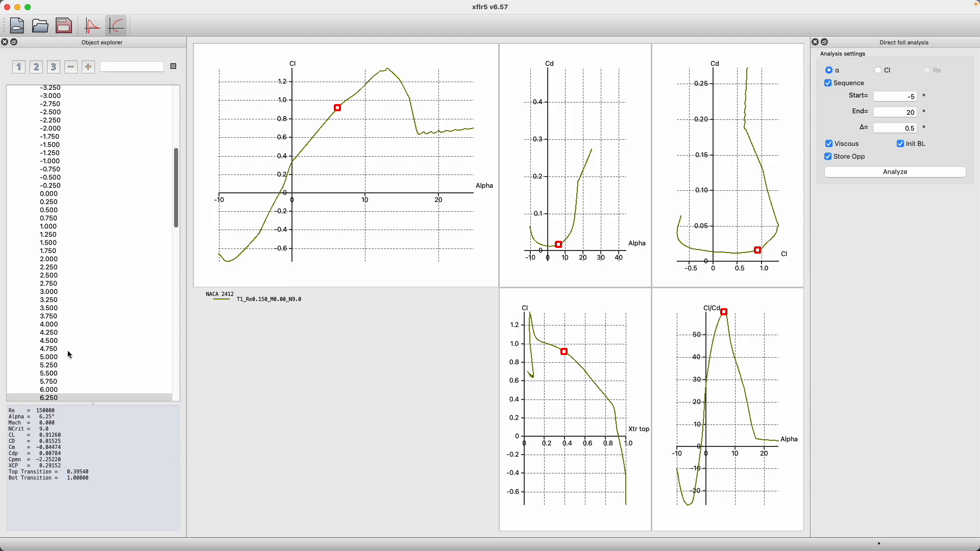
scroll(60, 345, down, 2)
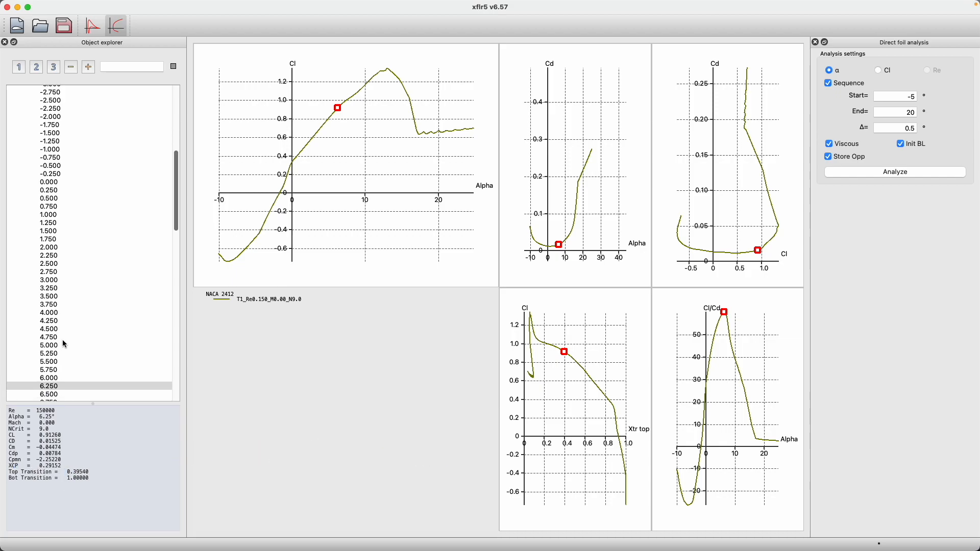
click(69, 379)
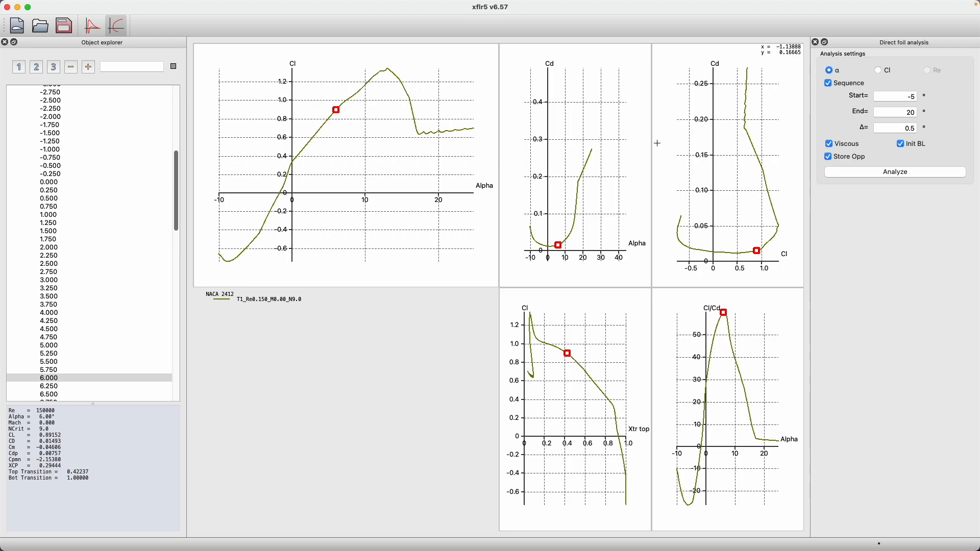
Switch to the operating point view and hide all NACA 2412 curves
scroll(133, 197, up, 10)
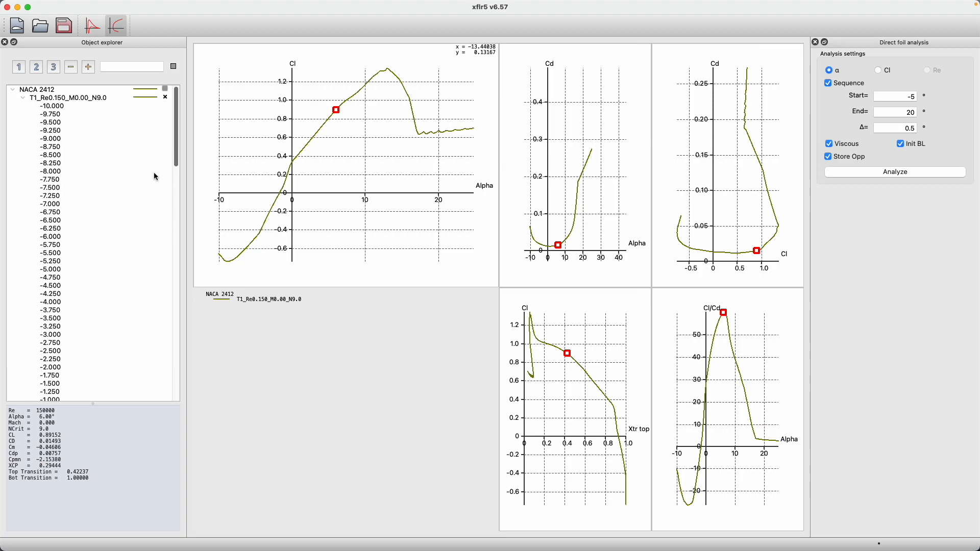
click(92, 26)
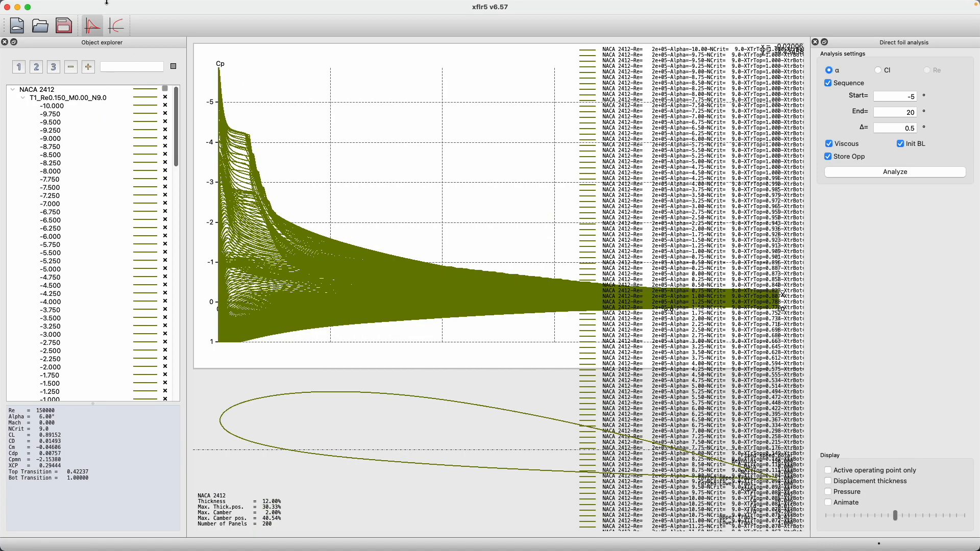
click(165, 92)
click(163, 94)
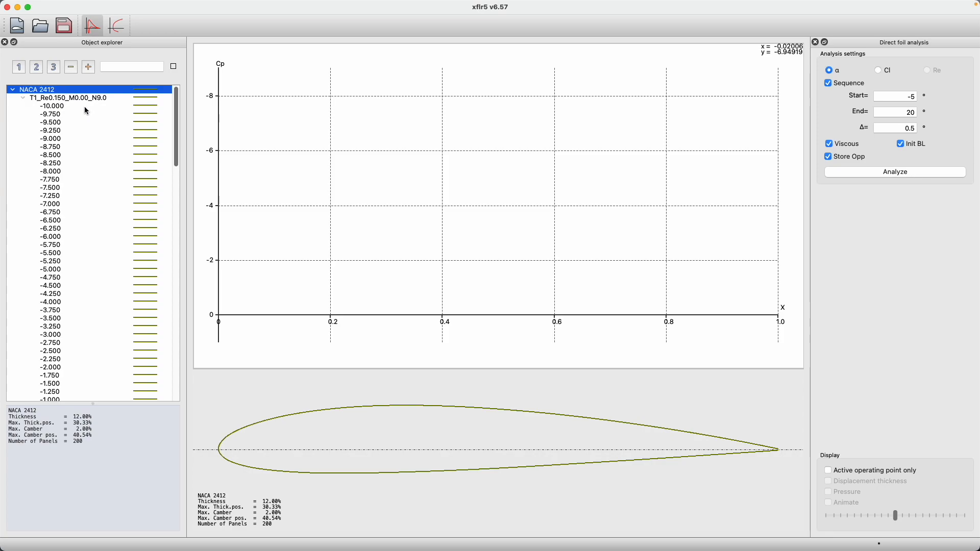
Show only the Cp curve of the alpha 0.250 operating point
click(168, 108)
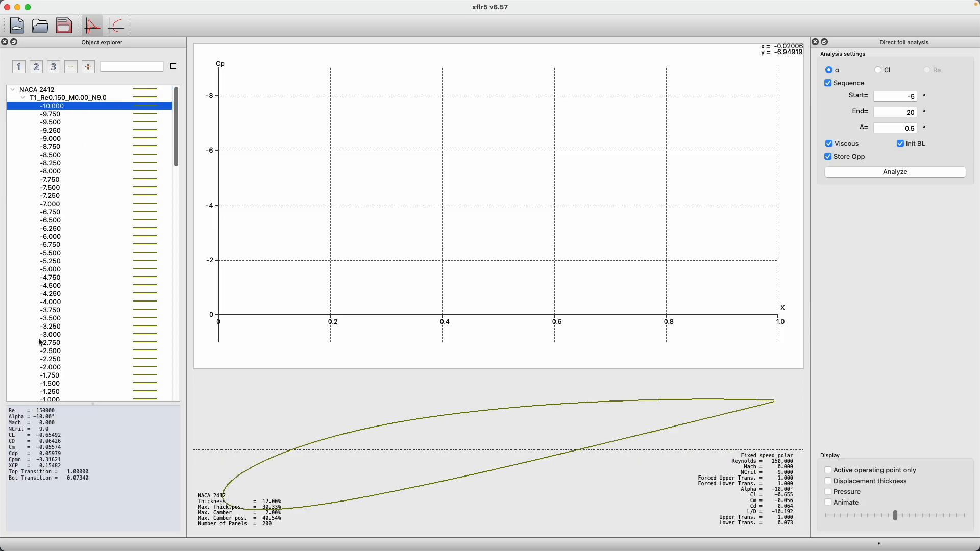
scroll(49, 339, down, 4)
click(51, 352)
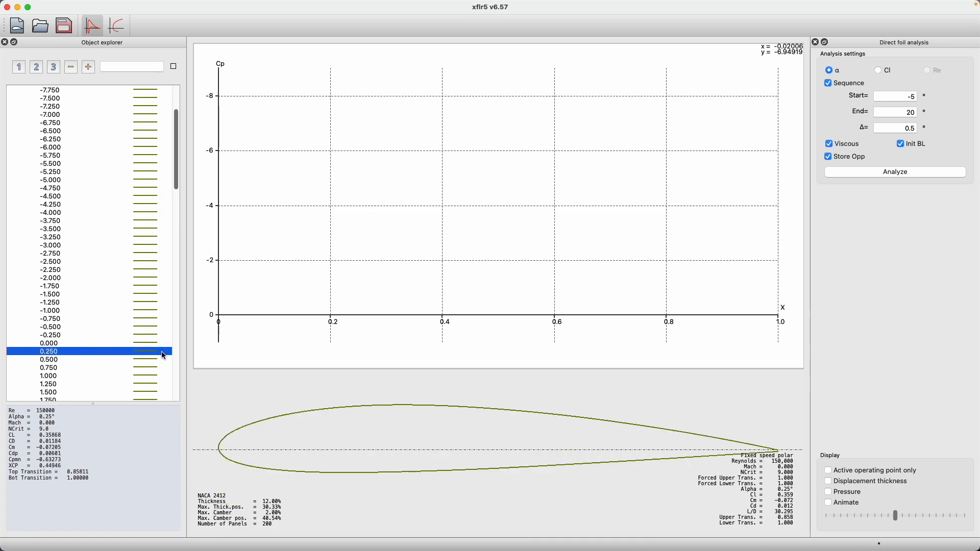
click(164, 352)
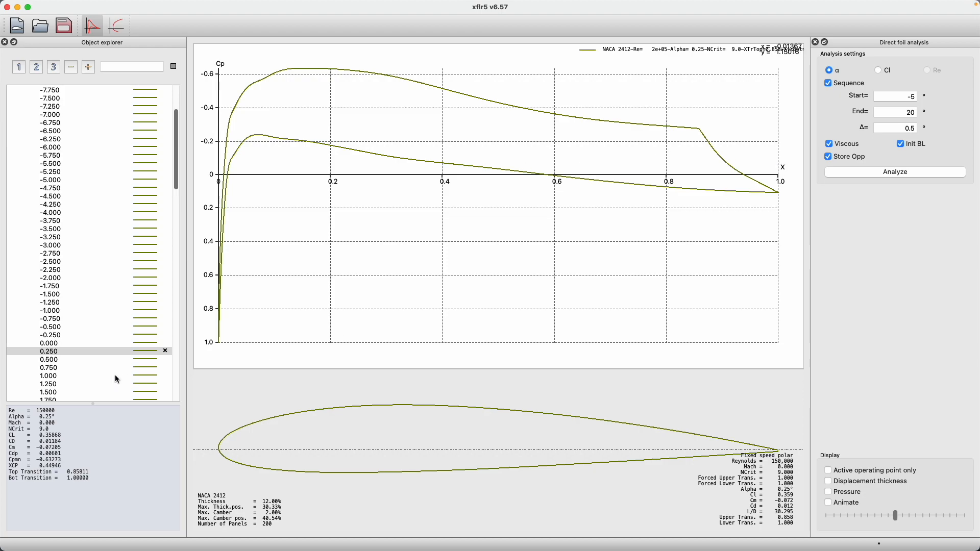
Check the top transition value at alpha 0.250 and locate the matching kink on the Cp curve
click(55, 355)
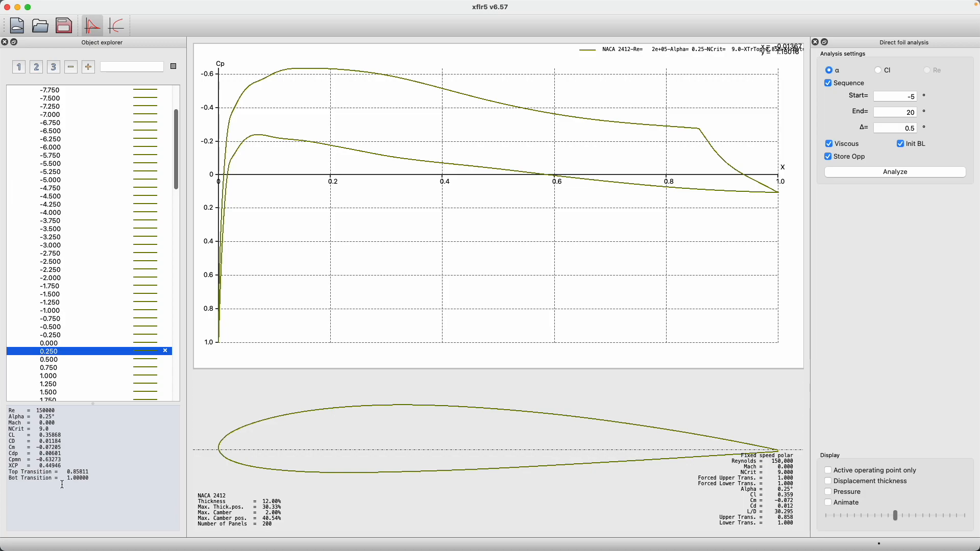
drag(67, 472, 81, 472)
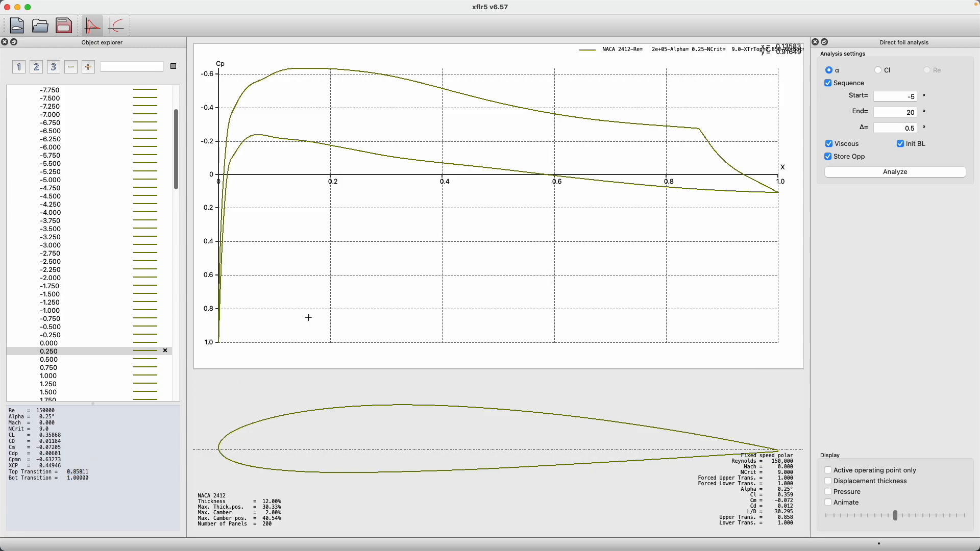
drag(699, 124, 694, 127)
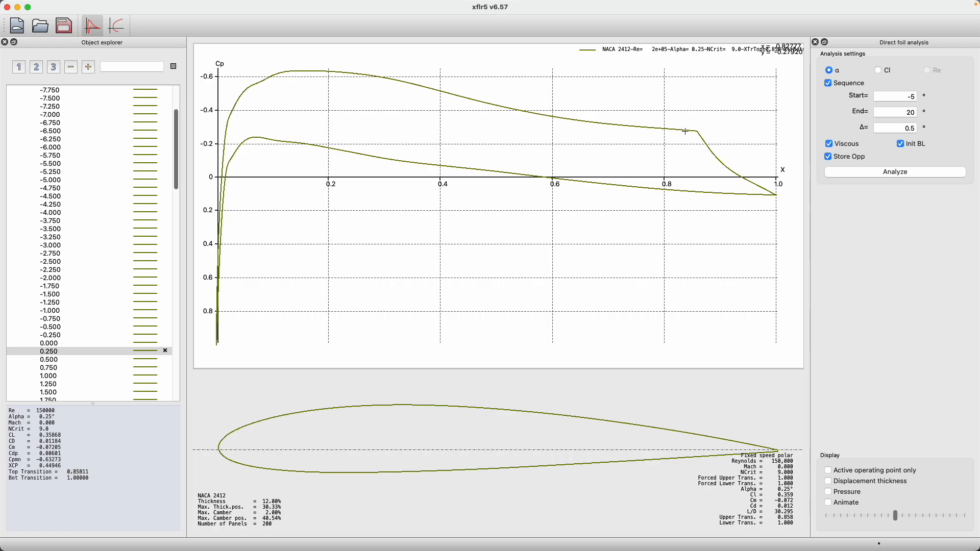
Change the pressure graph's plotted variable from Cp to Q
right_click(408, 147)
mouse_move(435, 210)
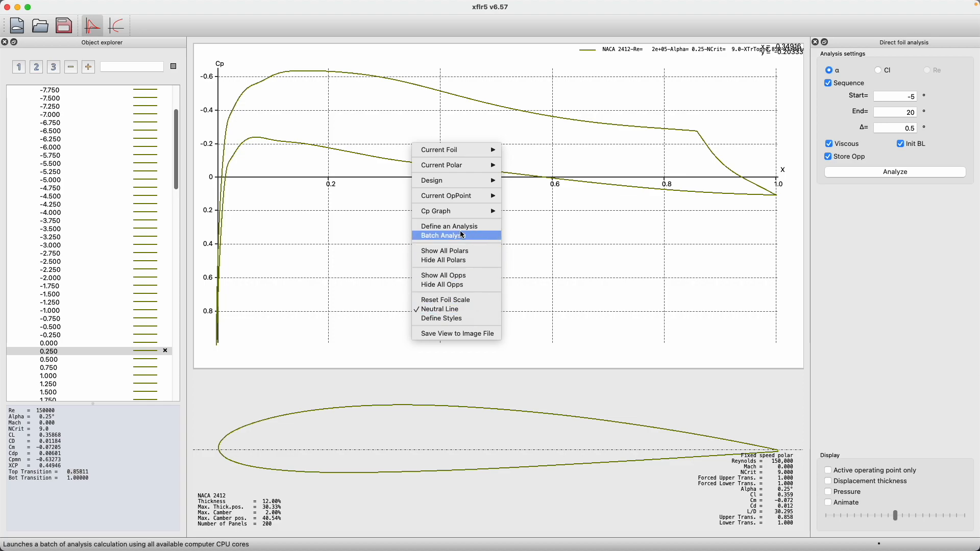
mouse_move(467, 213)
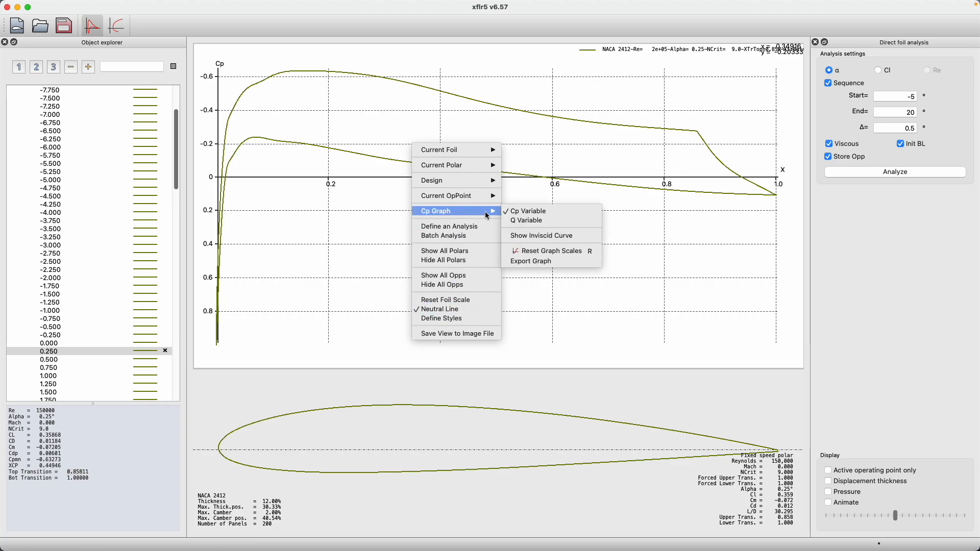
click(531, 225)
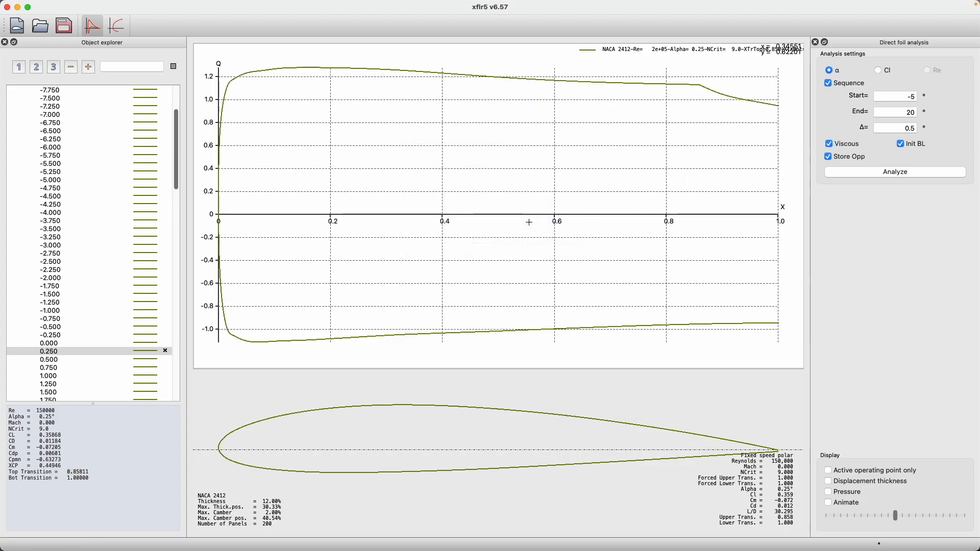
Change the pressure graph's plotted variable back to Cp
right_click(456, 190)
mouse_move(488, 255)
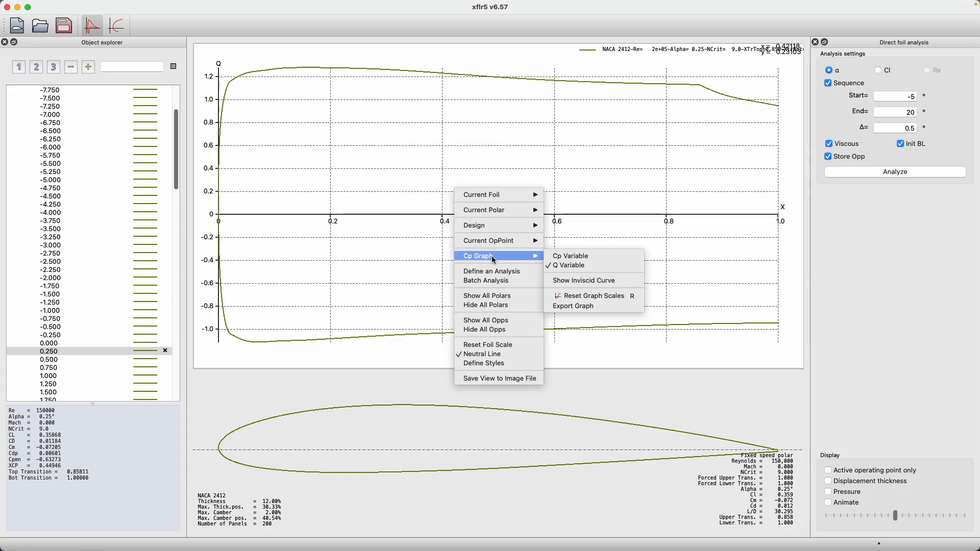
click(558, 259)
right_click(403, 154)
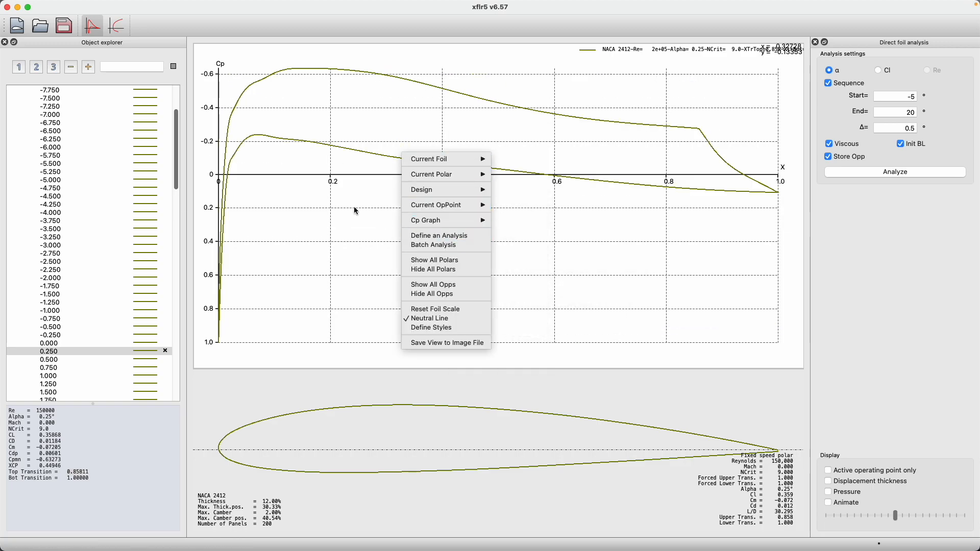
click(316, 197)
Reset the Cp graph's scales
scroll(389, 139, up, 10)
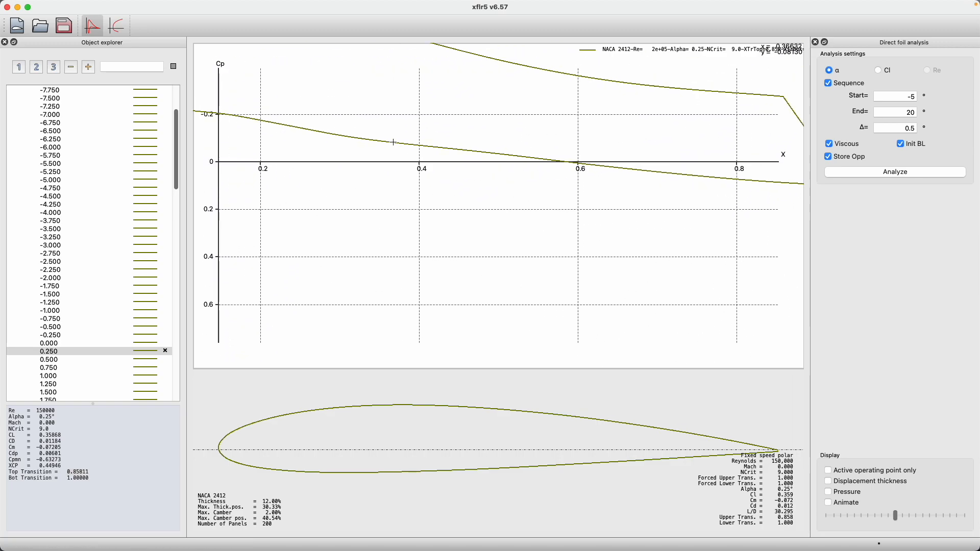
scroll(388, 135, down, 3)
right_click(379, 122)
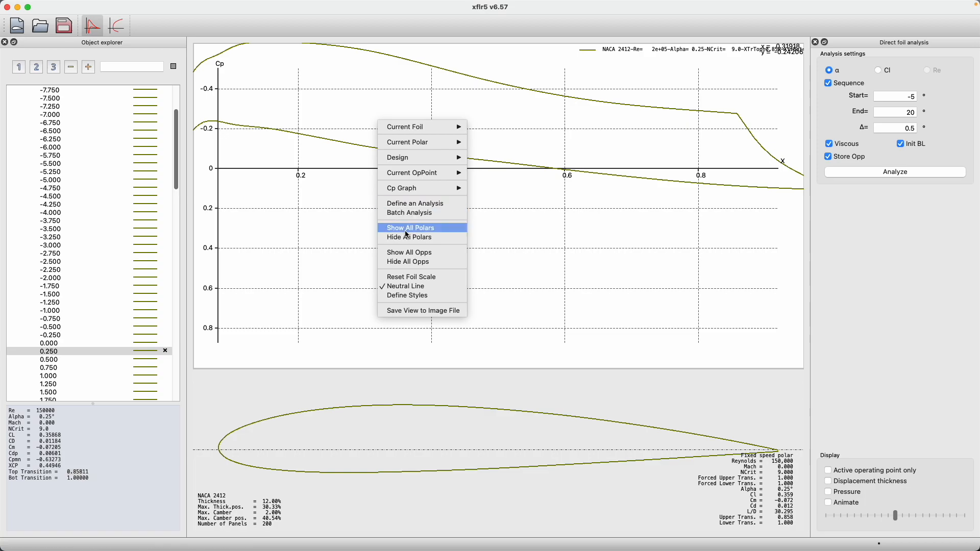
mouse_move(419, 178)
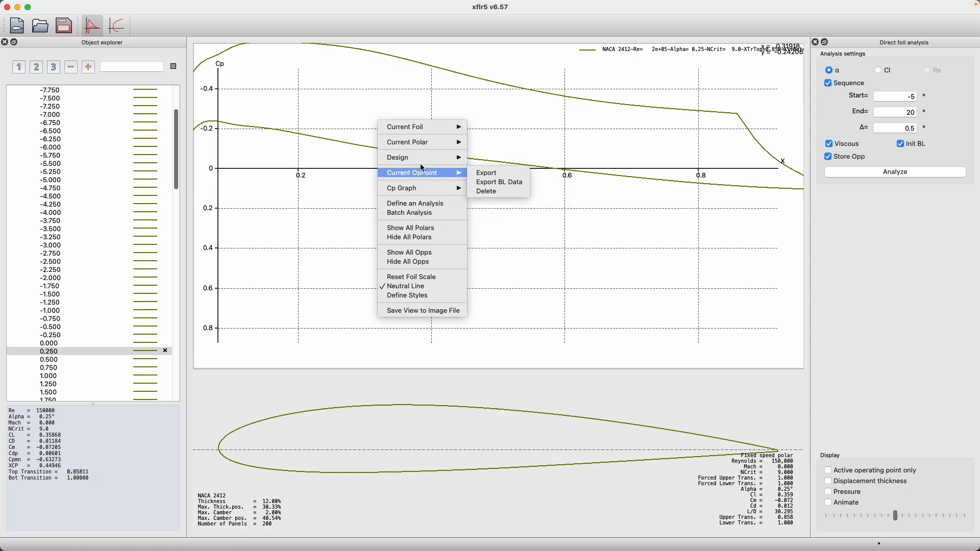
mouse_move(438, 146)
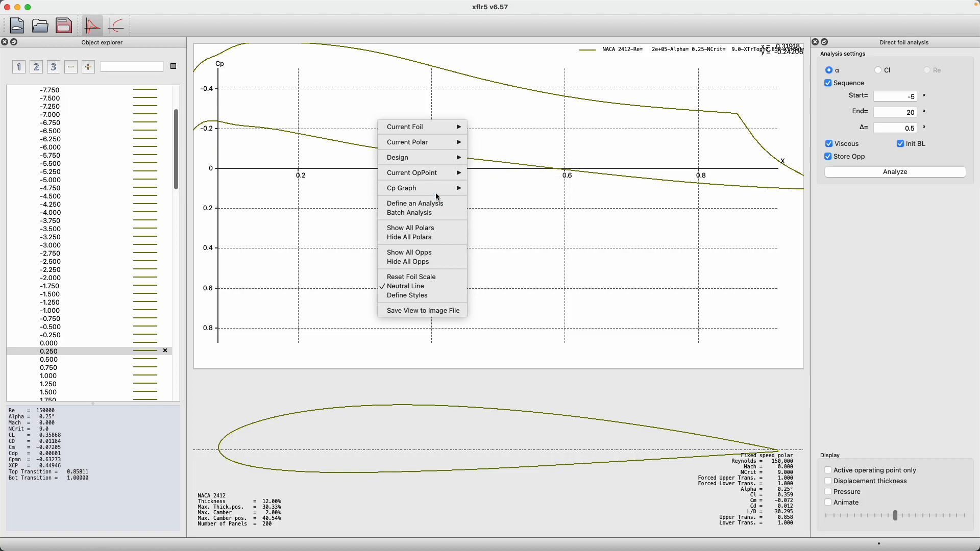
mouse_move(437, 191)
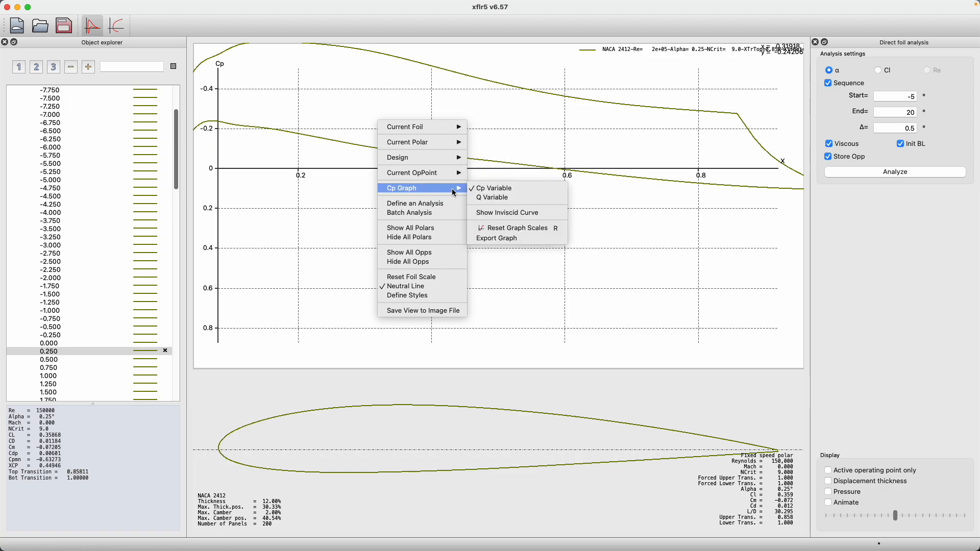
click(507, 234)
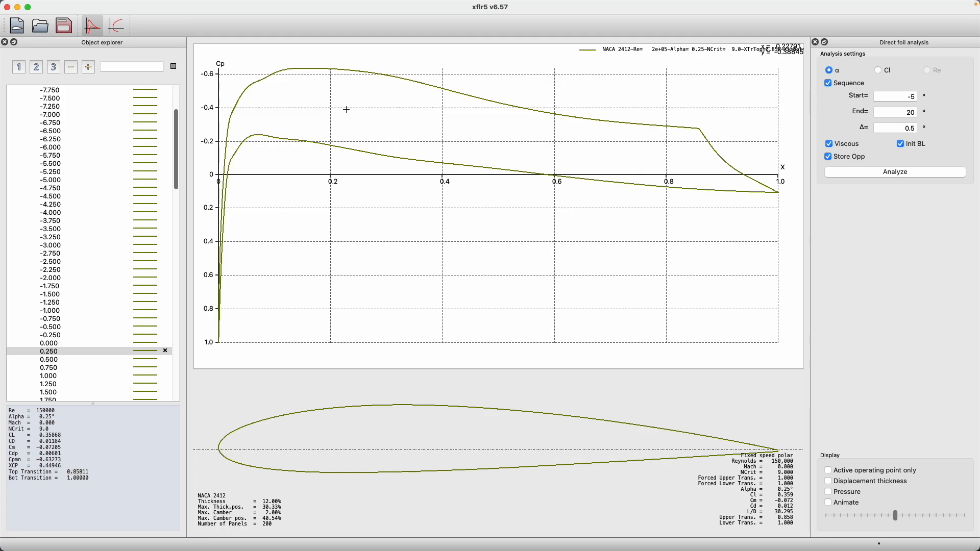
right_click(346, 110)
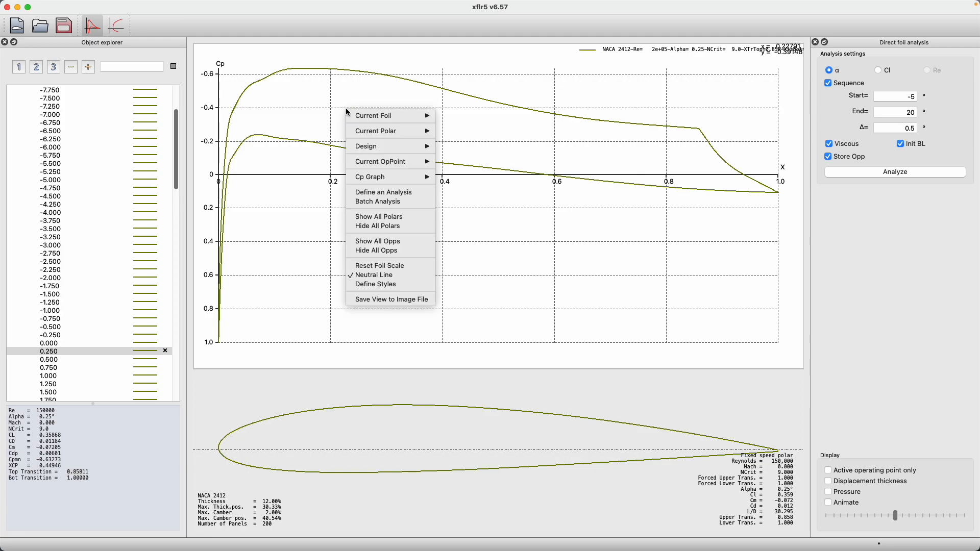
mouse_move(366, 178)
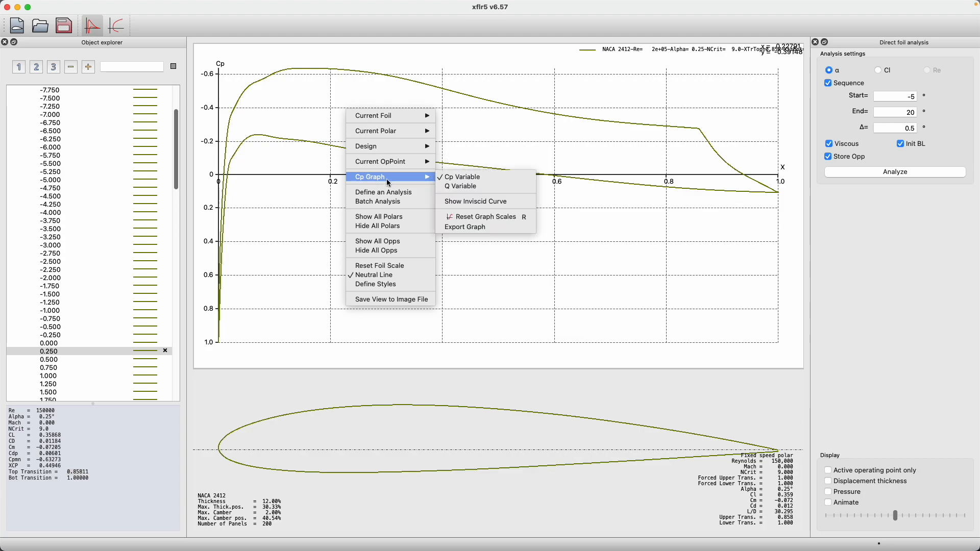
mouse_move(393, 120)
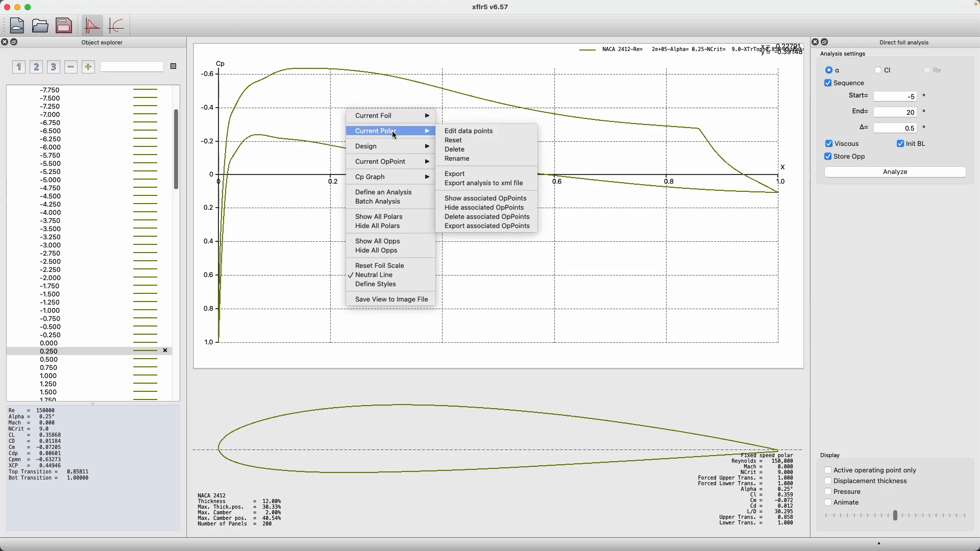
click(305, 128)
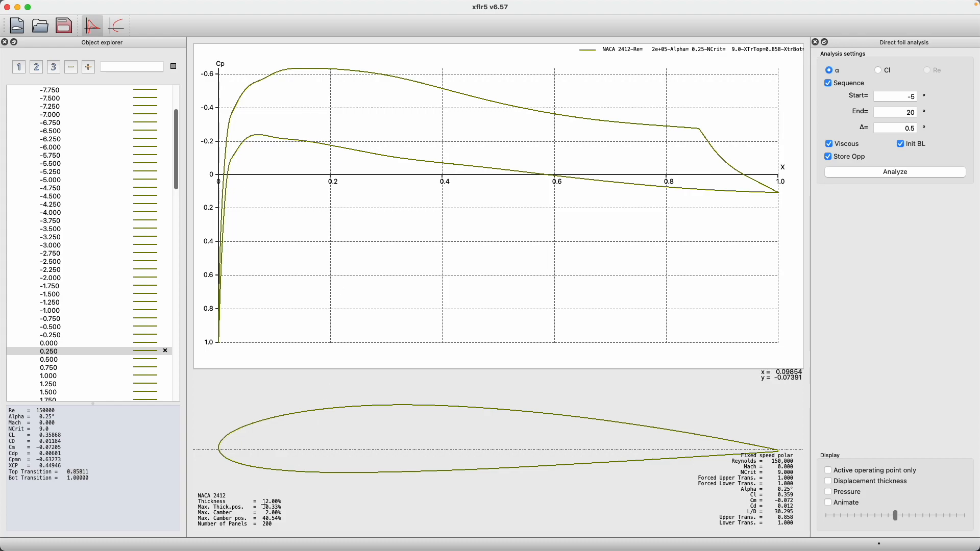
Display pressure arrows and displacement thickness on the foil with animation enabled, and limit the graph to the active operating point
mouse_move(195, 490)
mouse_down()
mouse_move(210, 501)
mouse_move(194, 484)
mouse_up()
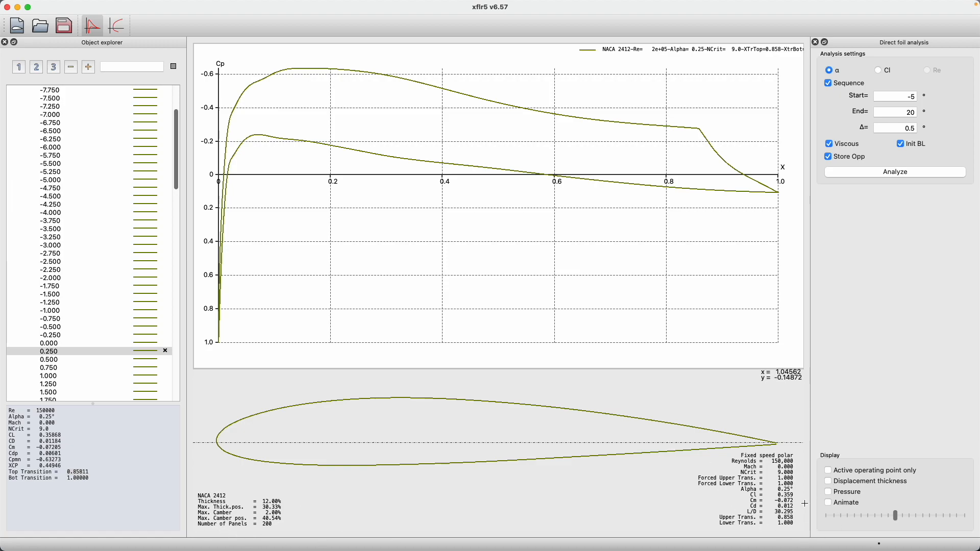
click(828, 493)
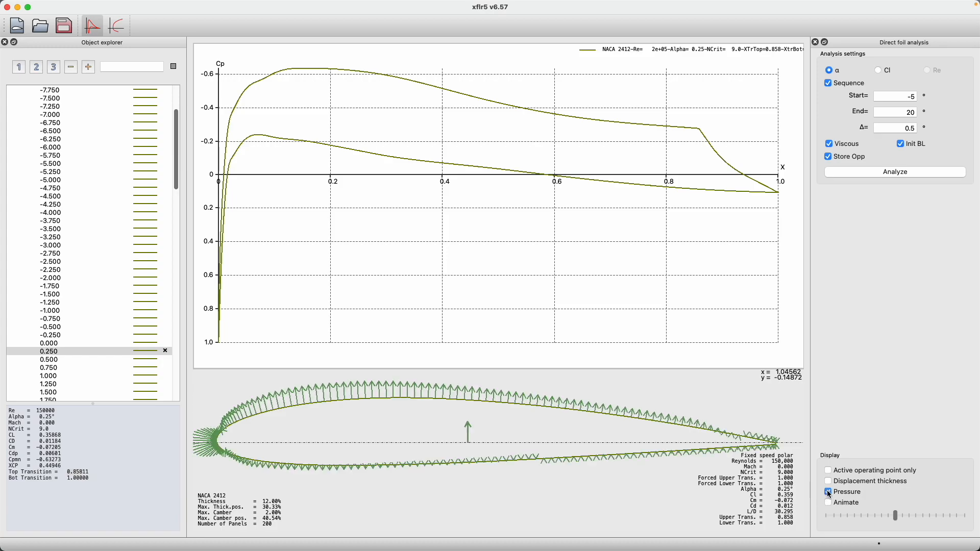
click(829, 504)
click(829, 482)
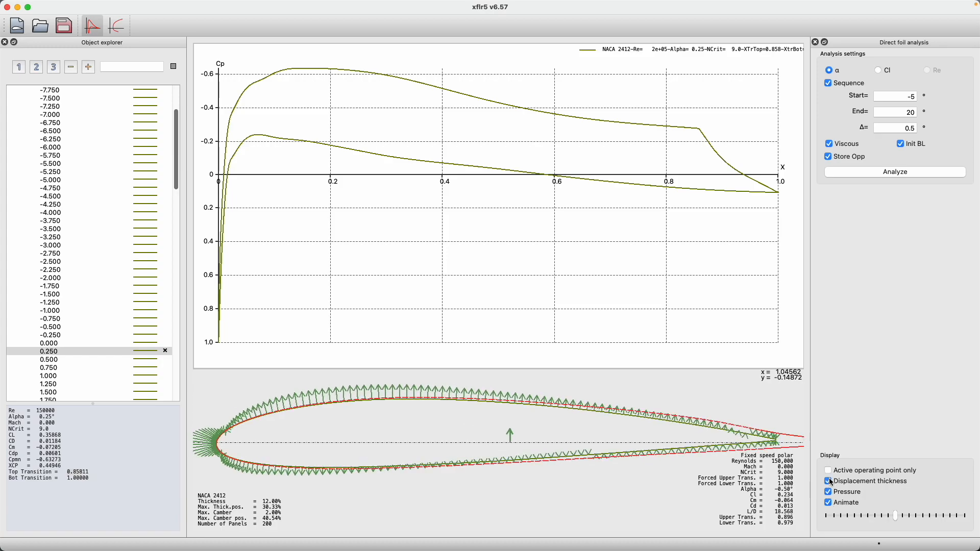
click(827, 471)
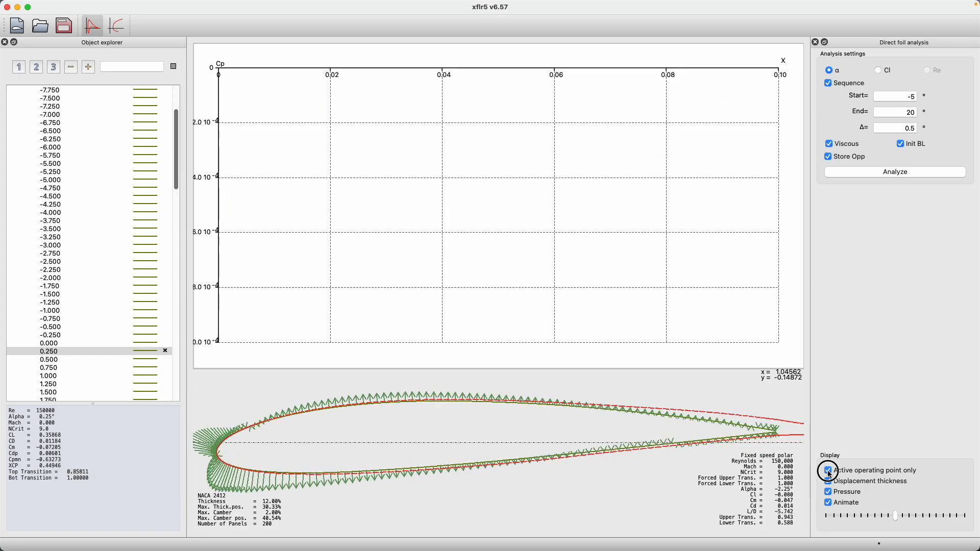
Turn off active-point-only display, displacement thickness, pressure arrows and animation
click(828, 472)
click(827, 482)
click(828, 492)
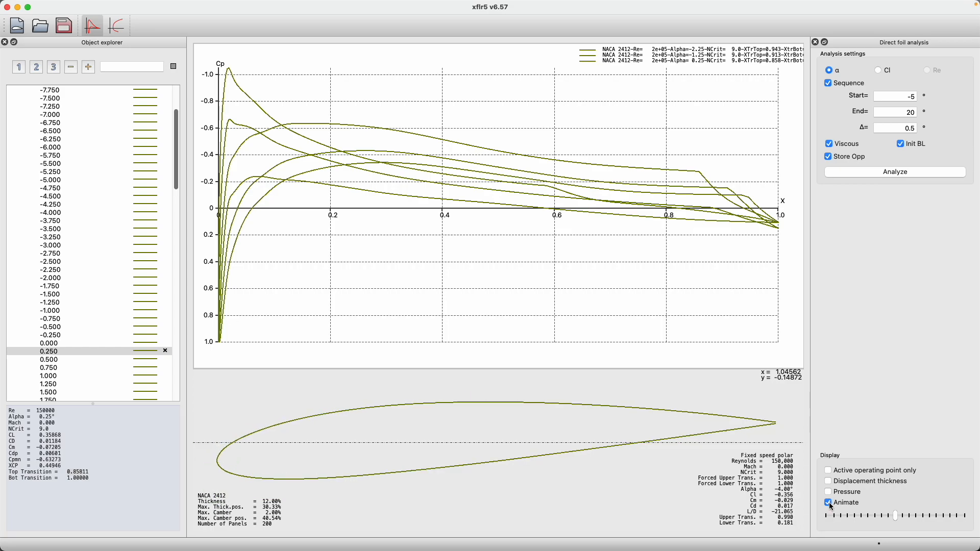
click(829, 503)
Shrink the XFLR5 window so it sits beside the file browser, web page and mind map windows
key(ctrl+alt+Right)
click(394, 177)
click(615, 202)
key(ctrl+alt+t)
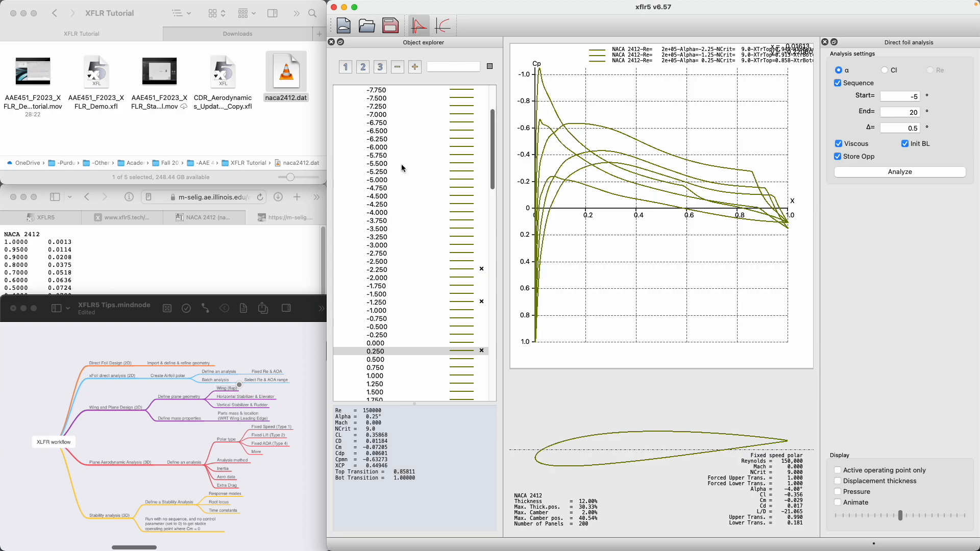
click(139, 131)
click(235, 75)
click(581, 121)
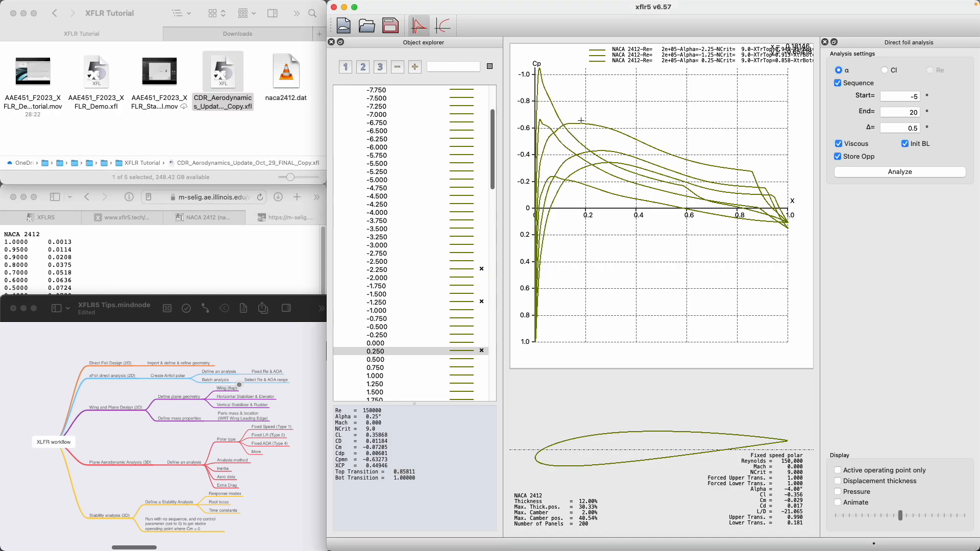
Save the project as AAE451_S2024_XFLR_Aero_Demo.xfl in the XFLR Tutorial folder
key(super+s)
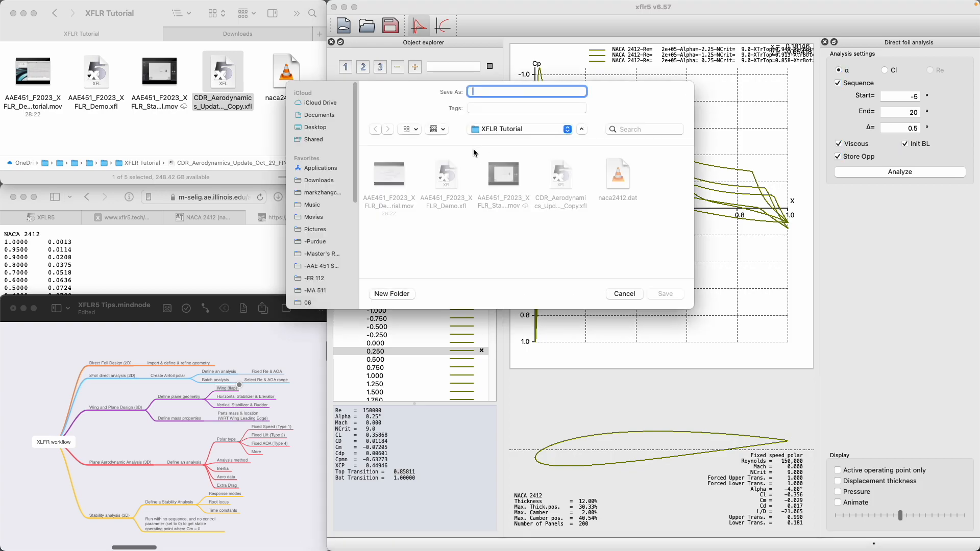
key(Escape)
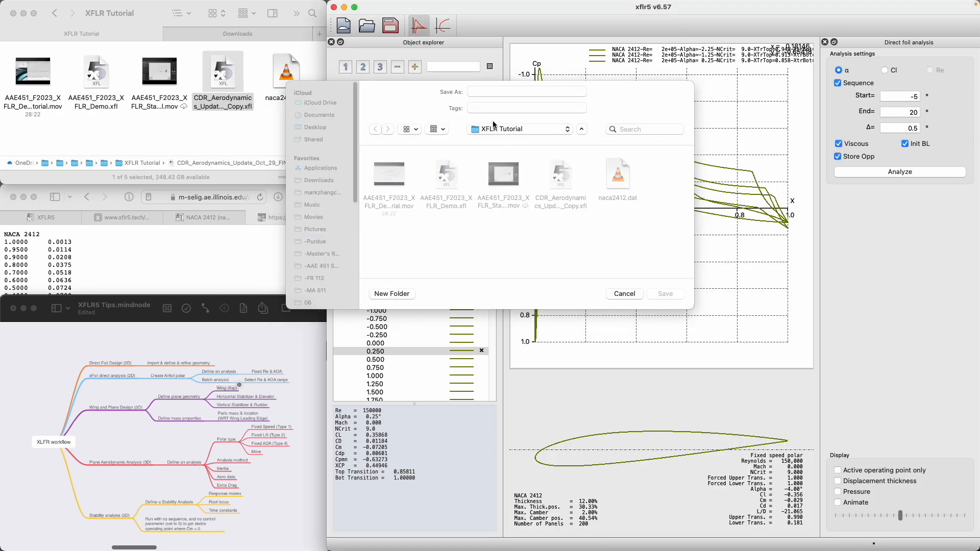
click(484, 90)
click(449, 174)
click(507, 91)
click(521, 90)
drag(520, 90, 500, 91)
text(S2024_XFLR_)
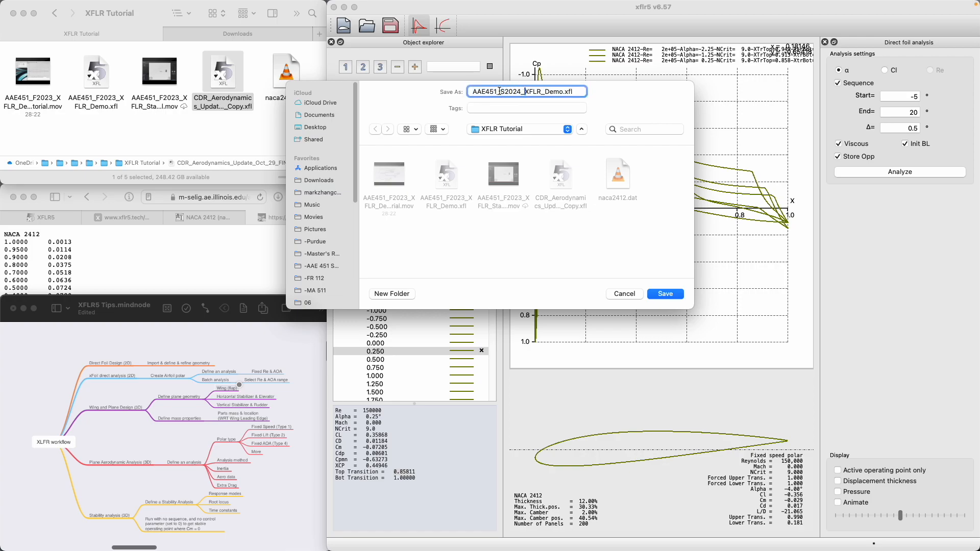
text(Aero_)
key(Return)
Open the existing project CDR_Aerodynamics_Update_Oct_29_FINAL_Copy.xfl from the XFLR Tutorial folder
click(234, 126)
scroll(234, 127, down, 2)
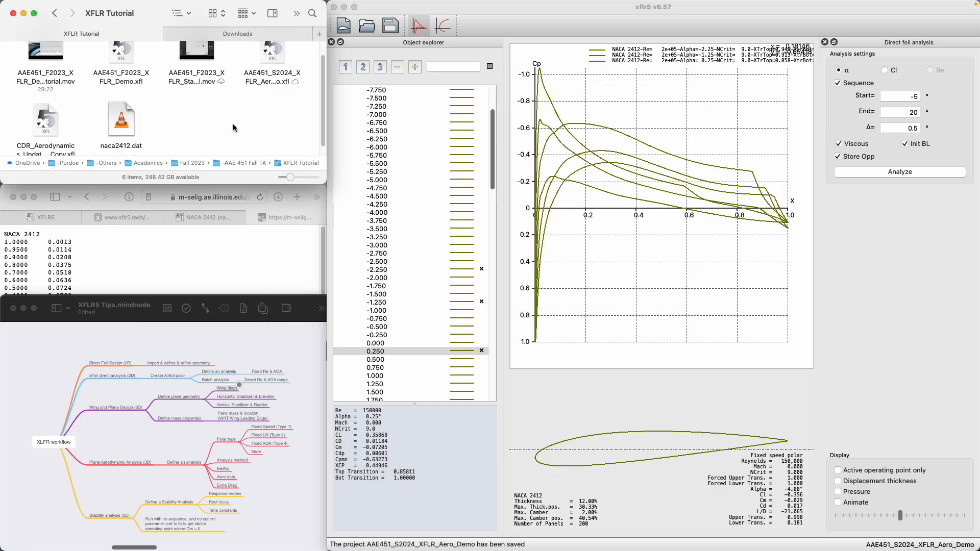
click(53, 118)
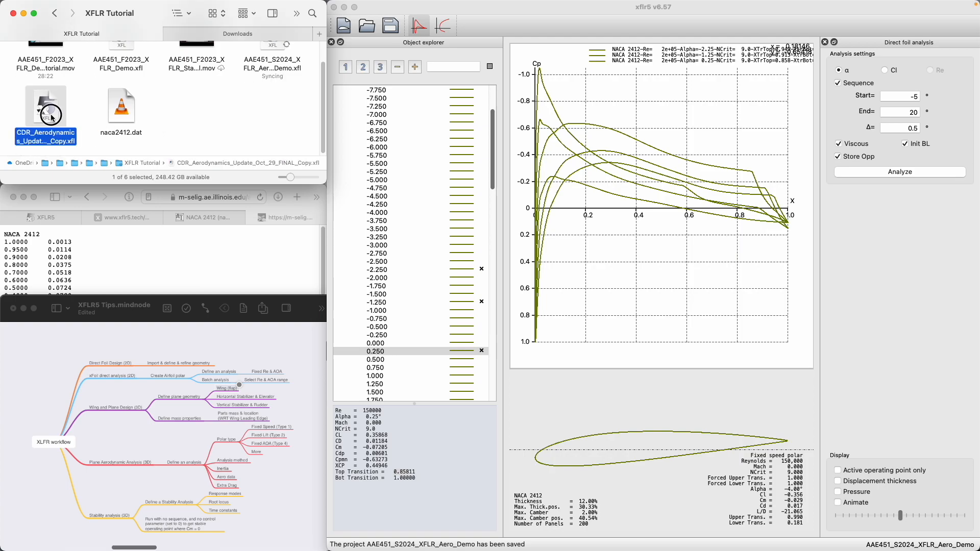
double_click(52, 119)
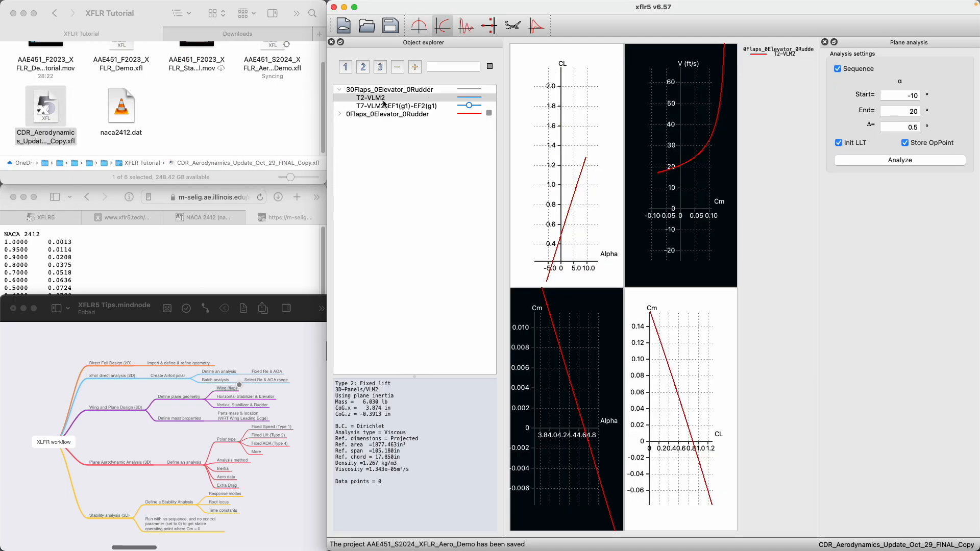
Switch the opened project to the Direct Foil Design module
mouse_move(216, 3)
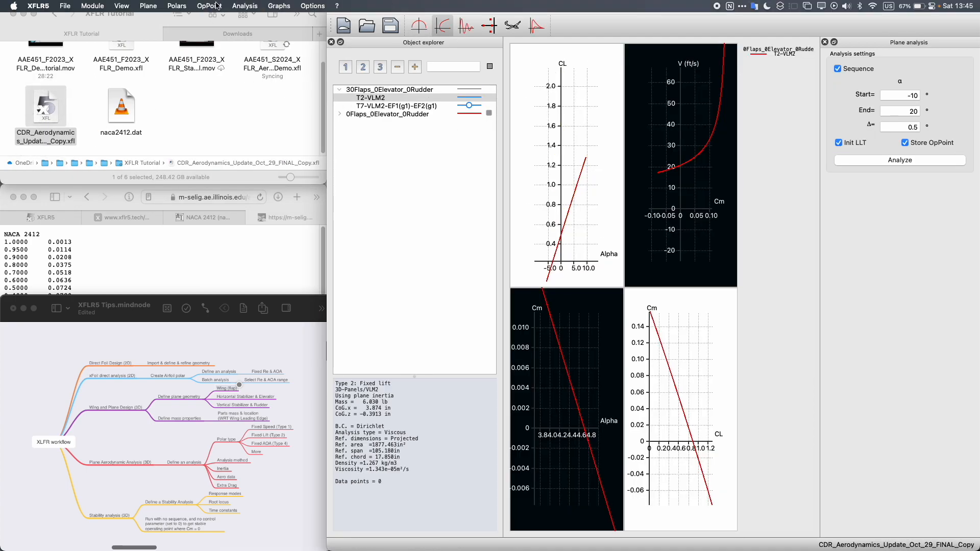
click(170, 6)
mouse_move(143, 8)
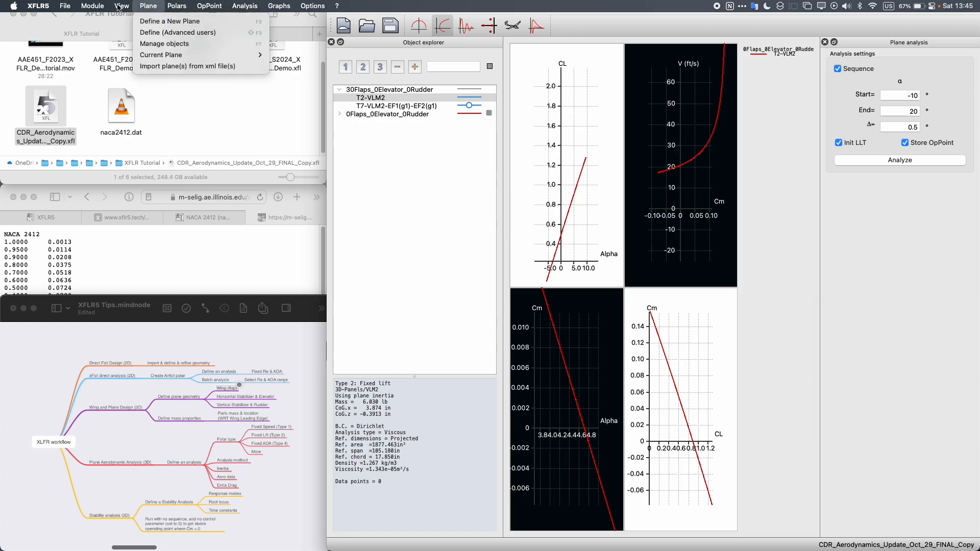
mouse_move(92, 6)
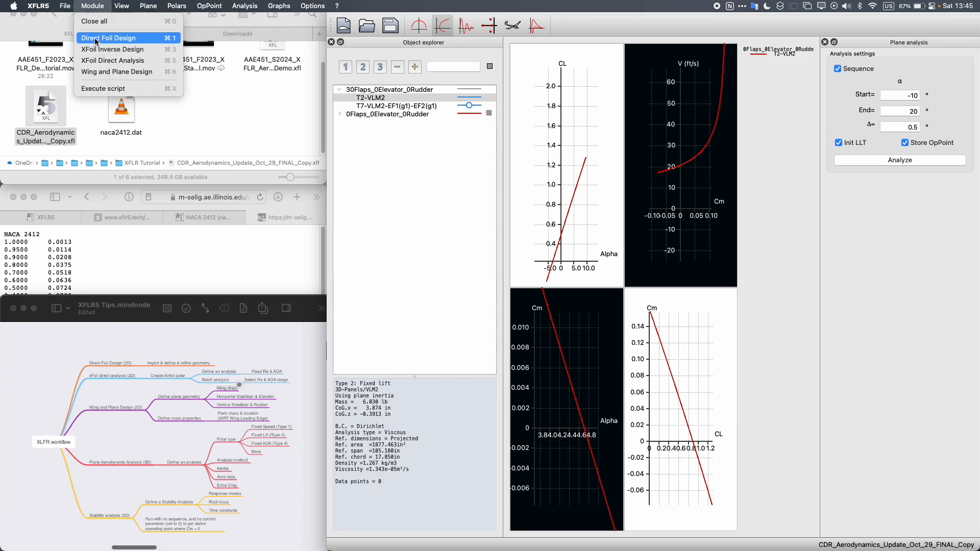
click(97, 38)
Examine the project's foil table, including the CLARK Y flap variants and the NACA 0012 elevator and rudder variants
scroll(509, 491, down, 10)
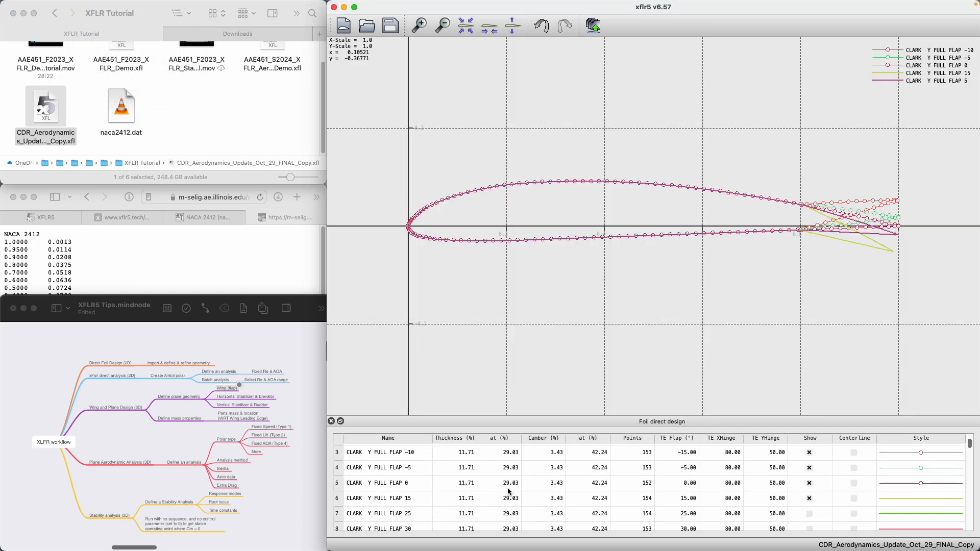
scroll(509, 491, down, 13)
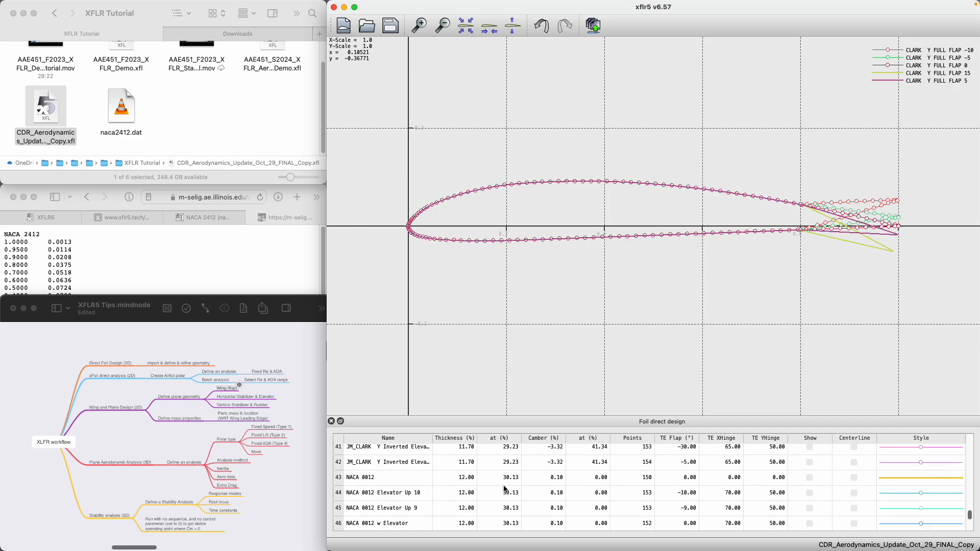
scroll(505, 489, up, 13)
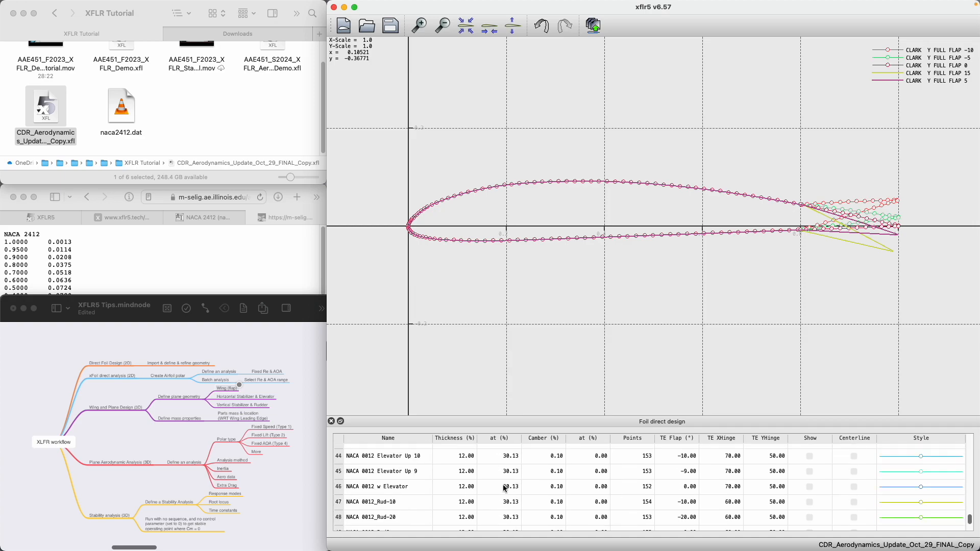
scroll(546, 486, up, 10)
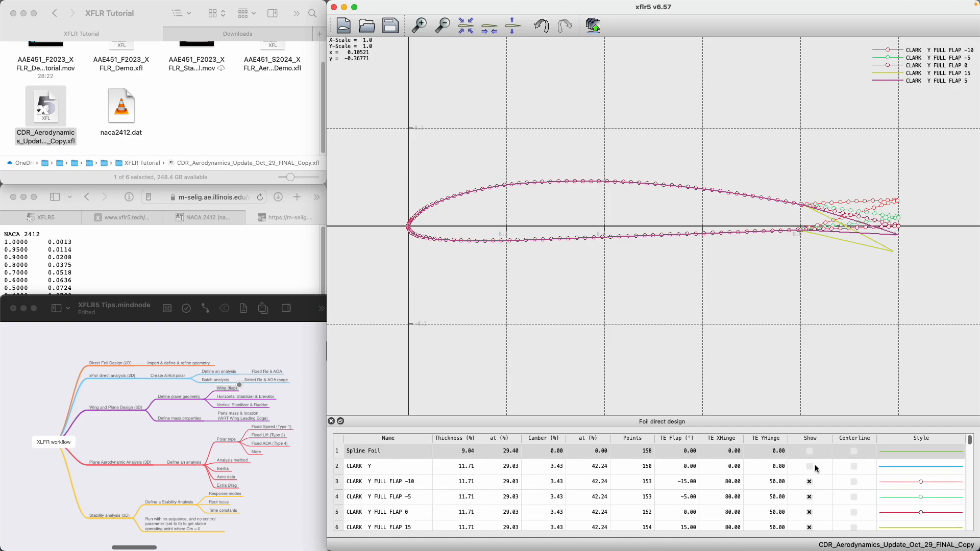
scroll(817, 479, down, 4)
scroll(848, 304, down, 1)
scroll(867, 286, up, 8)
scroll(947, 211, down, 8)
Inspect the trailing-edge flap deflections of the displayed CLARK Y FULL FLAP foils up close
drag(939, 215, 778, 235)
scroll(778, 236, down, 12)
drag(857, 266, 802, 268)
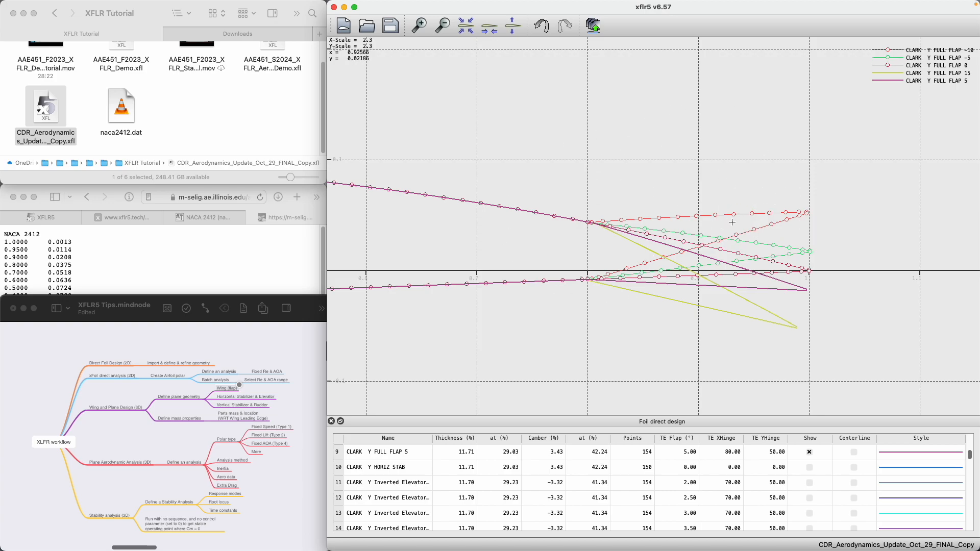
scroll(553, 241, up, 10)
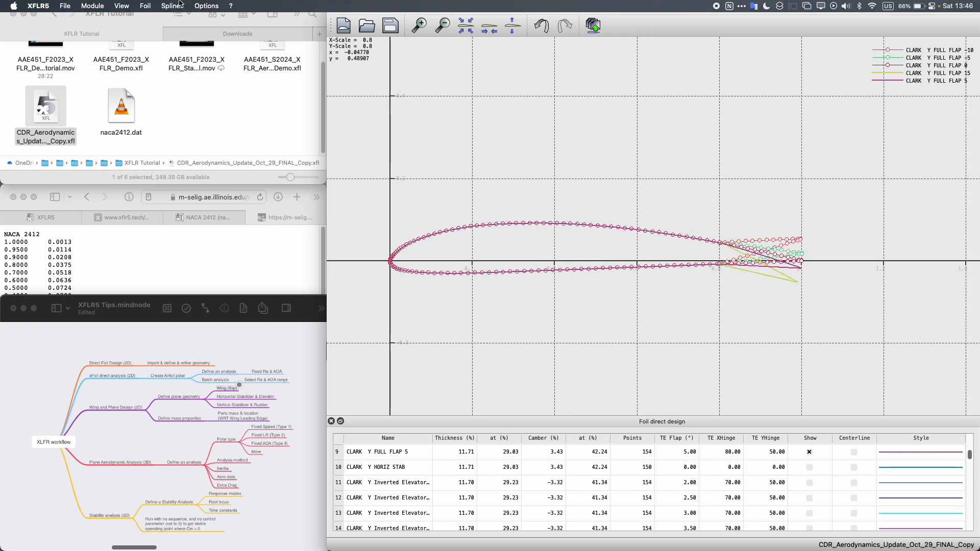
click(145, 8)
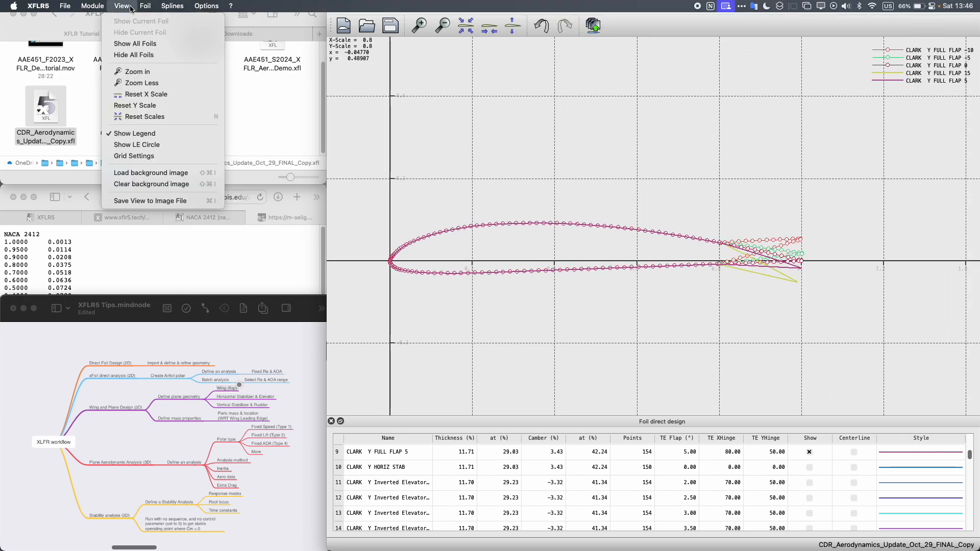
Switch the project to XFoil Direct Analysis and view the polars stored under the CLARK Y foil
mouse_move(102, 7)
click(101, 62)
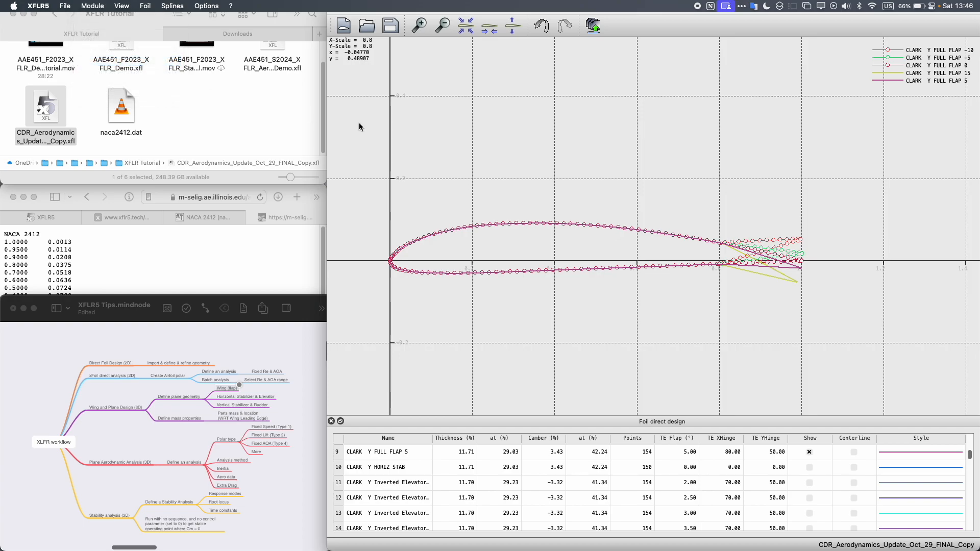
scroll(363, 197, down, 5)
scroll(362, 197, down, 5)
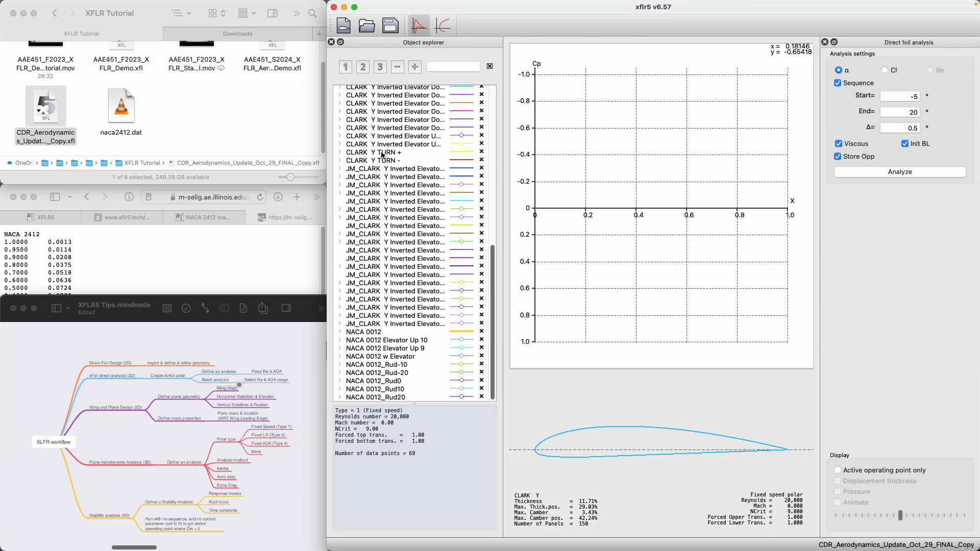
scroll(383, 155, up, 10)
click(342, 95)
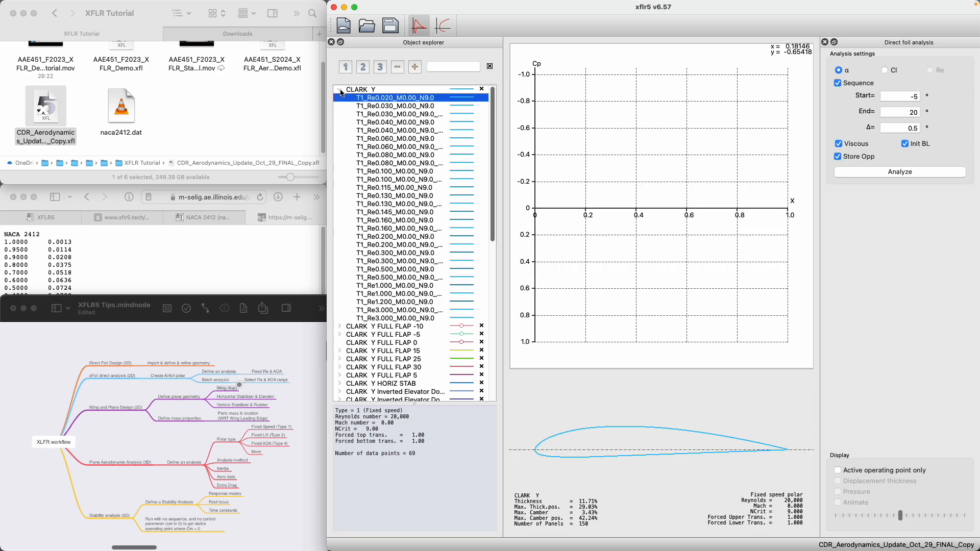
Collapse the CLARK Y polars and review the CLARK Y FULL FLAP -10, 0 and 25 foils individually
click(341, 90)
click(380, 98)
click(395, 113)
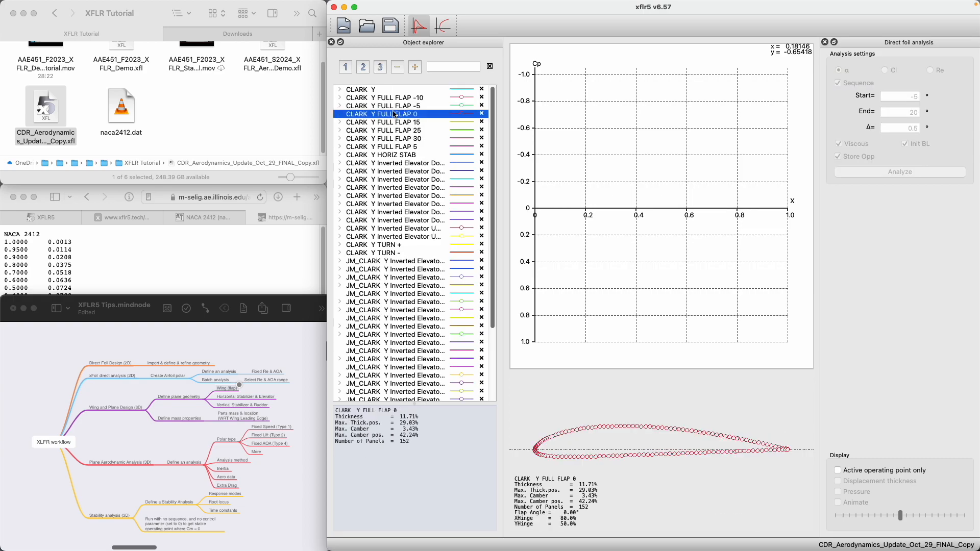
click(397, 131)
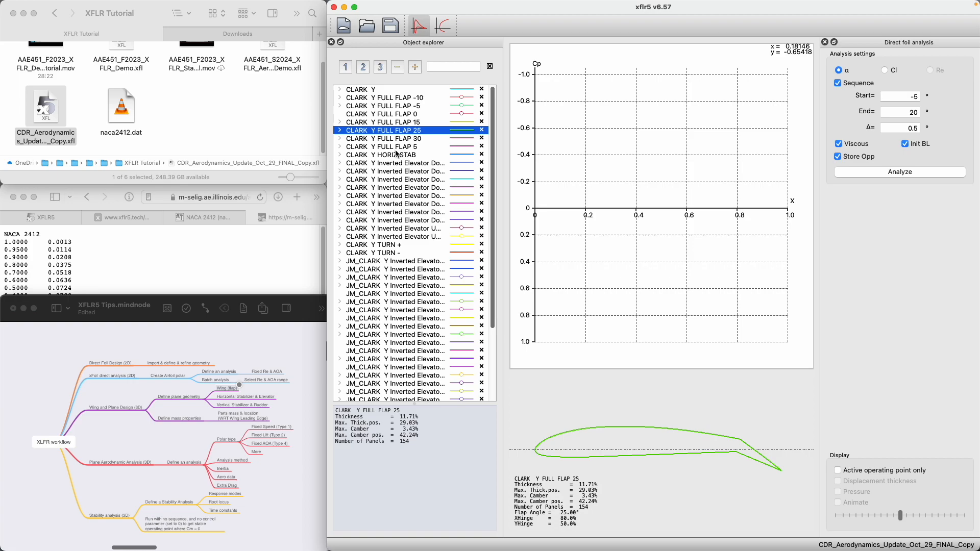
Select the Wing and Plane Design topic in the workflow mind map and open the AAE451_S2024_XFLR_Aero_Demo.xfl project from the XFLR Tutorial folder
click(124, 419)
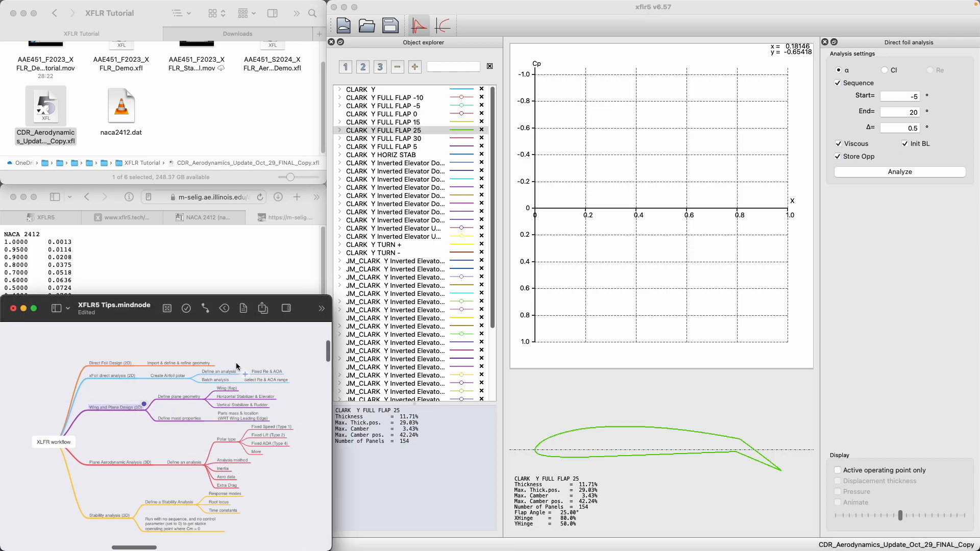
click(389, 162)
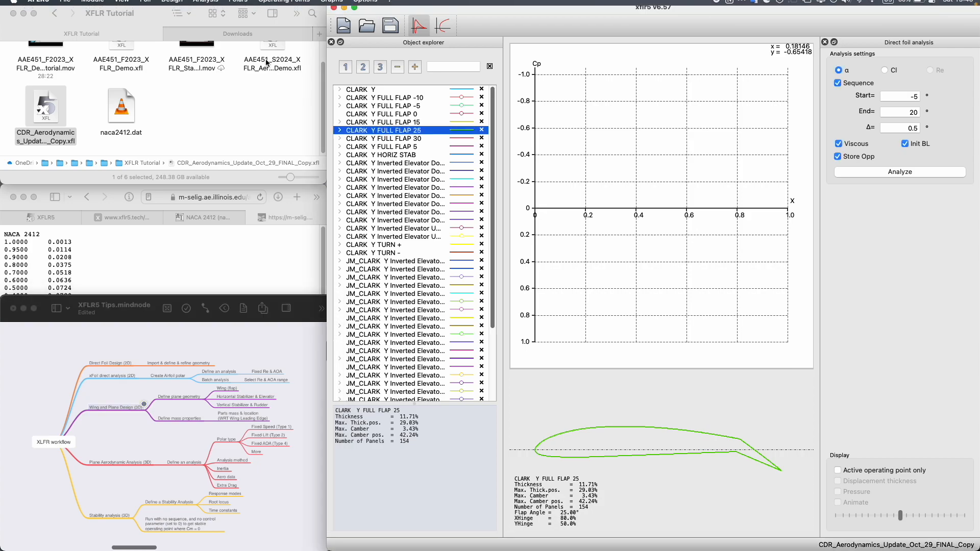
click(208, 97)
scroll(208, 98, up, 2)
click(121, 67)
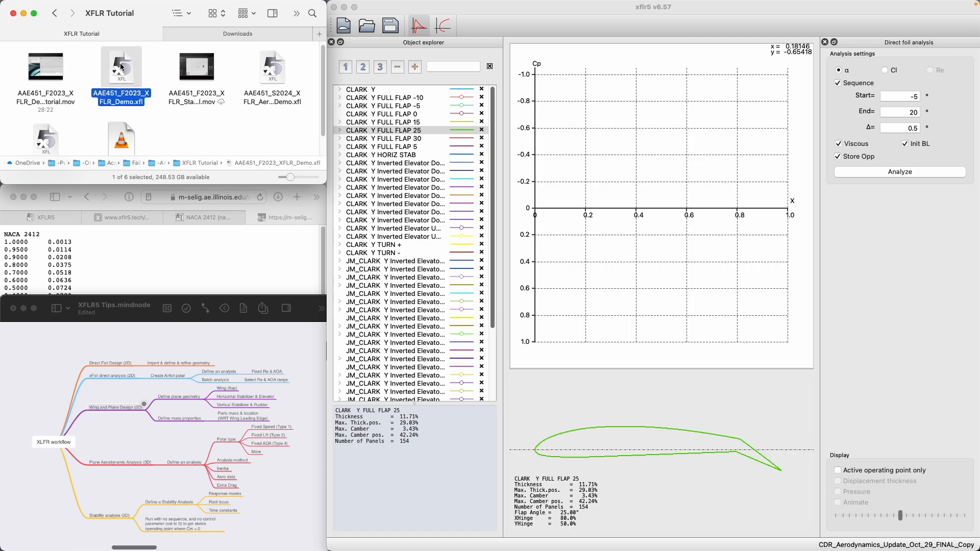
double_click(272, 69)
Switch the demo project to the Wing and Plane Design module and display its 3D view
mouse_move(392, 2)
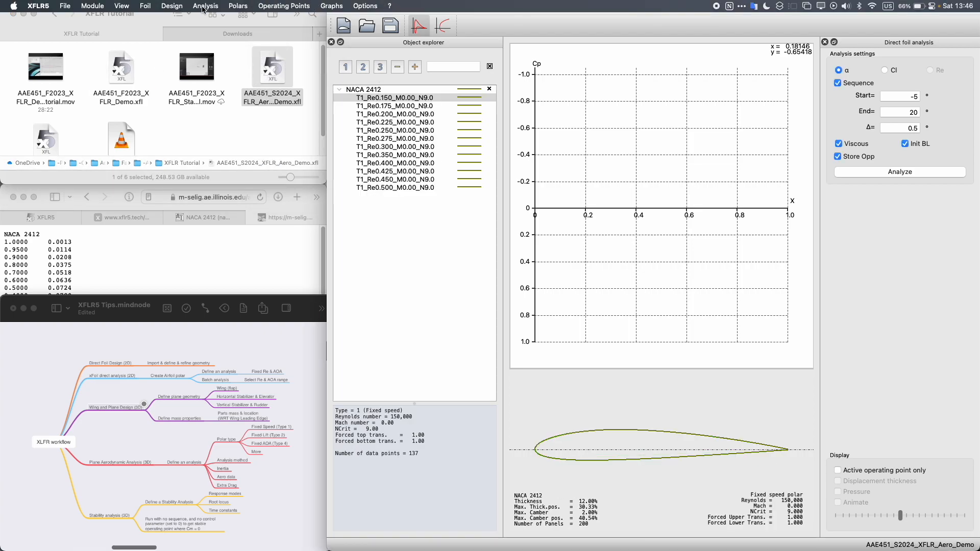
click(174, 6)
mouse_move(104, 4)
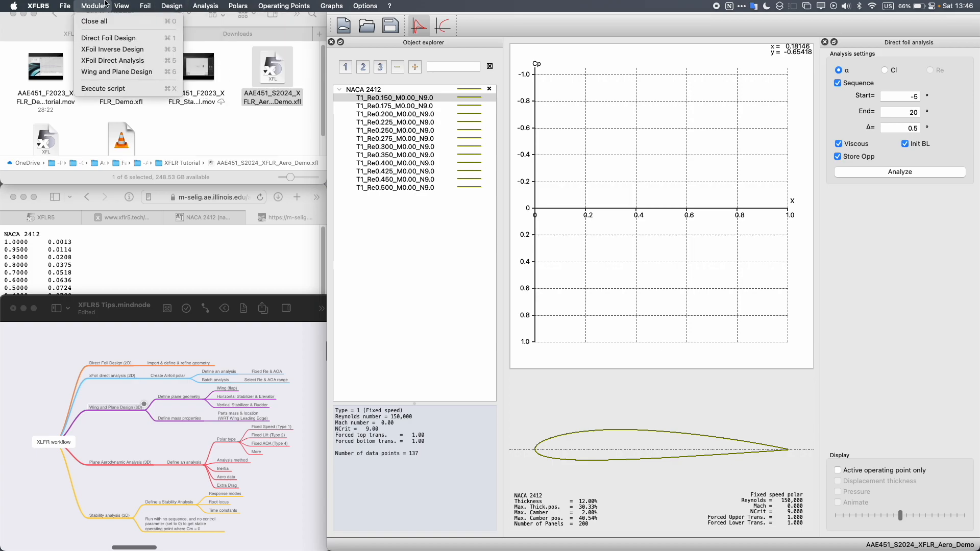
click(112, 77)
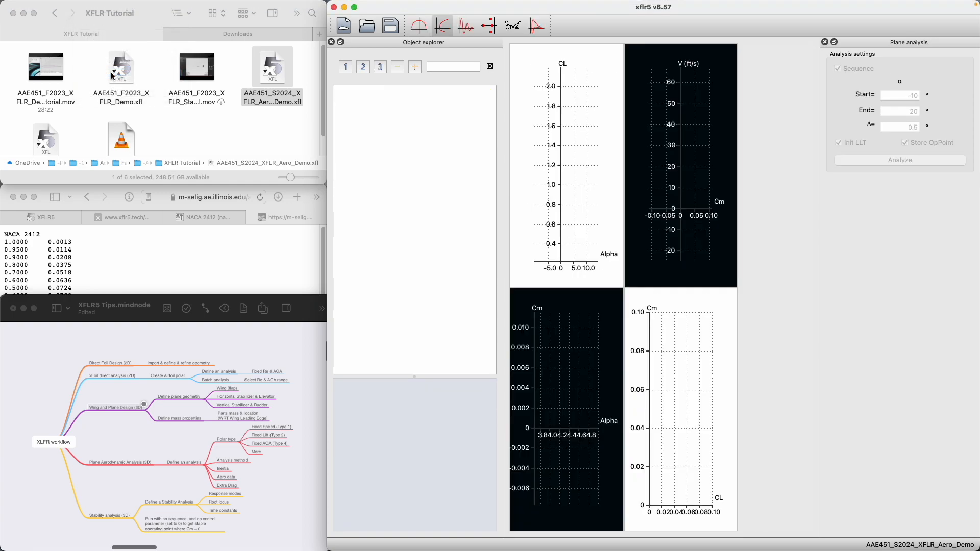
click(512, 25)
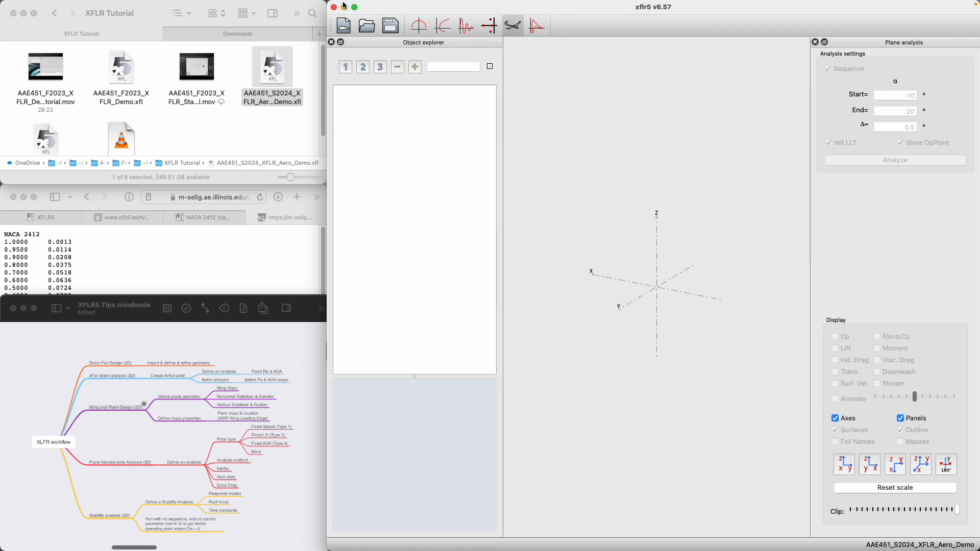
Start defining a new plane and reposition the Plane Editor window
mouse_move(228, 4)
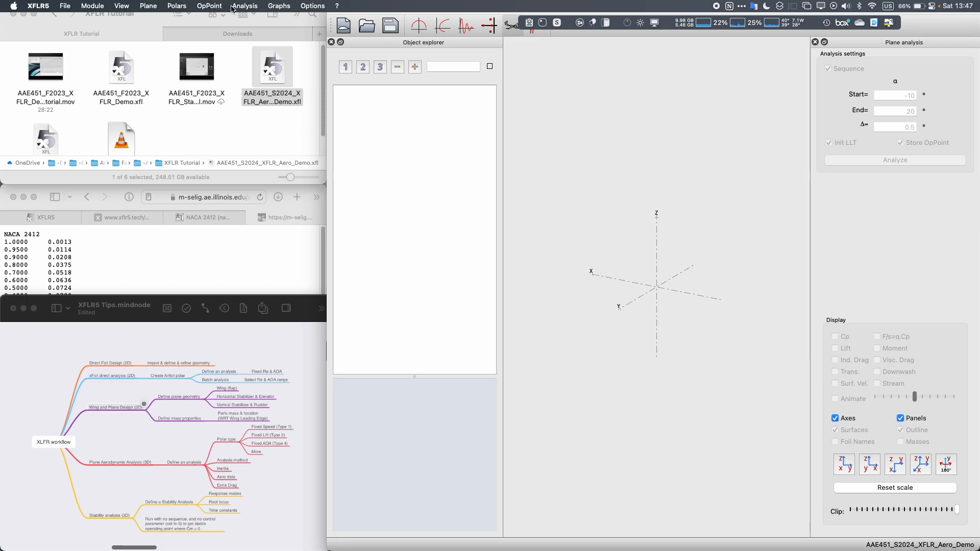
click(150, 6)
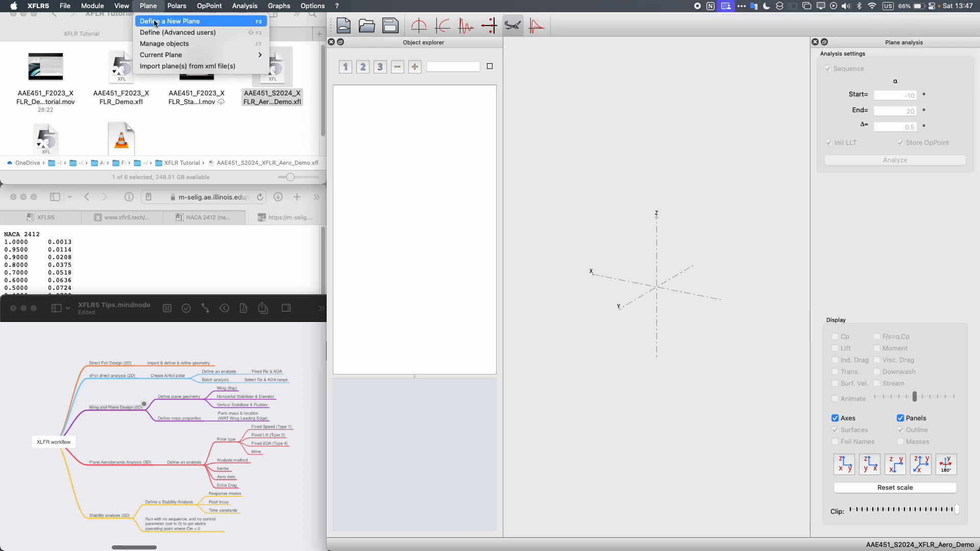
click(156, 23)
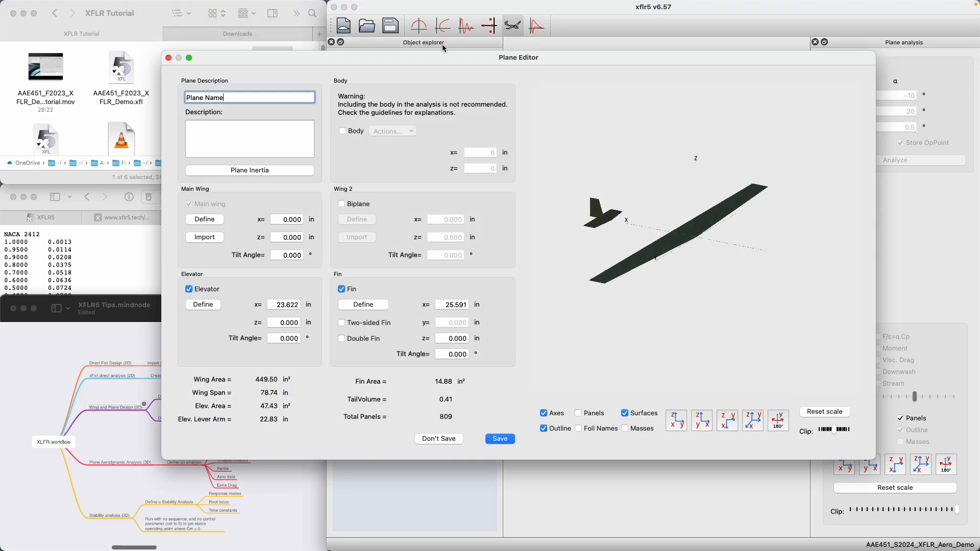
drag(563, 61, 531, 100)
drag(211, 136, 152, 136)
click(255, 172)
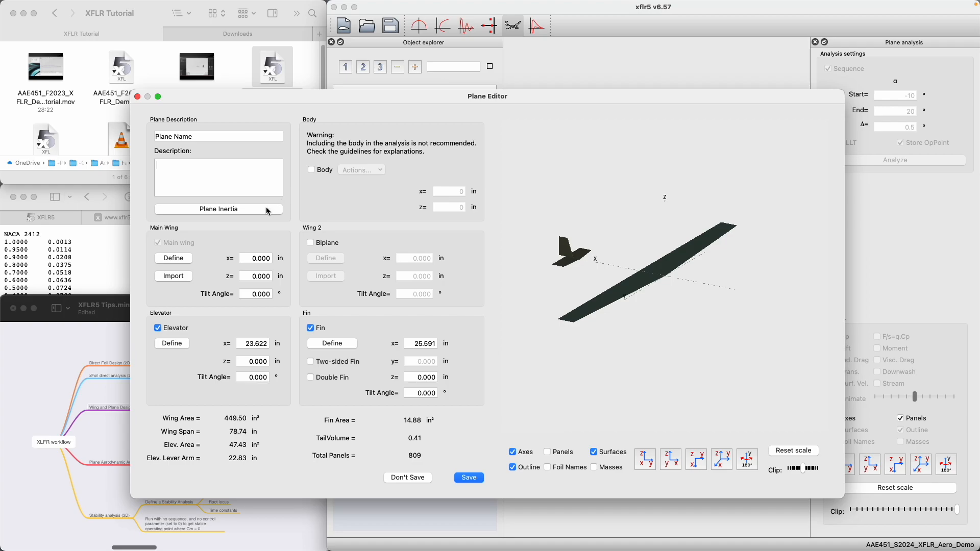
Examine the plane's inertia form and the position and tilt angle settings of the main wing, elevator and fin
click(189, 208)
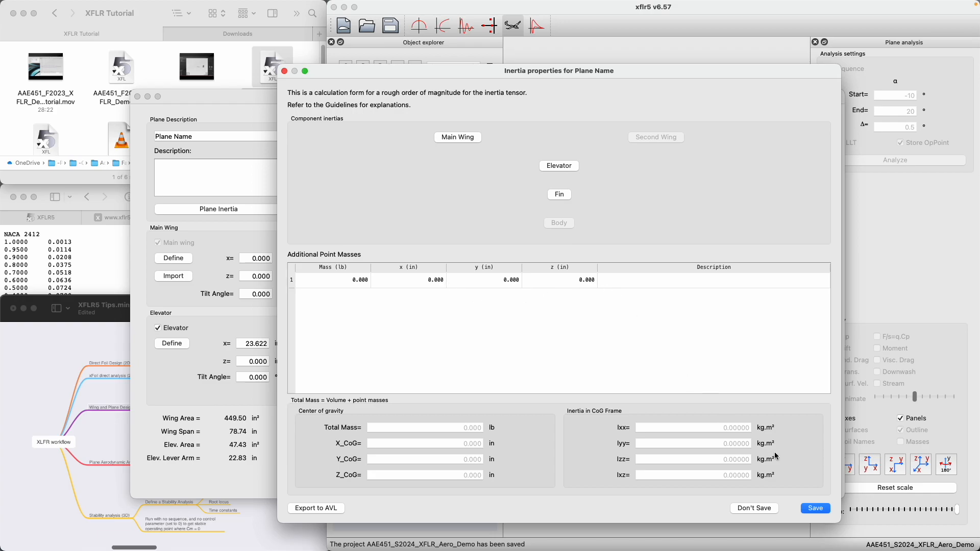
click(805, 507)
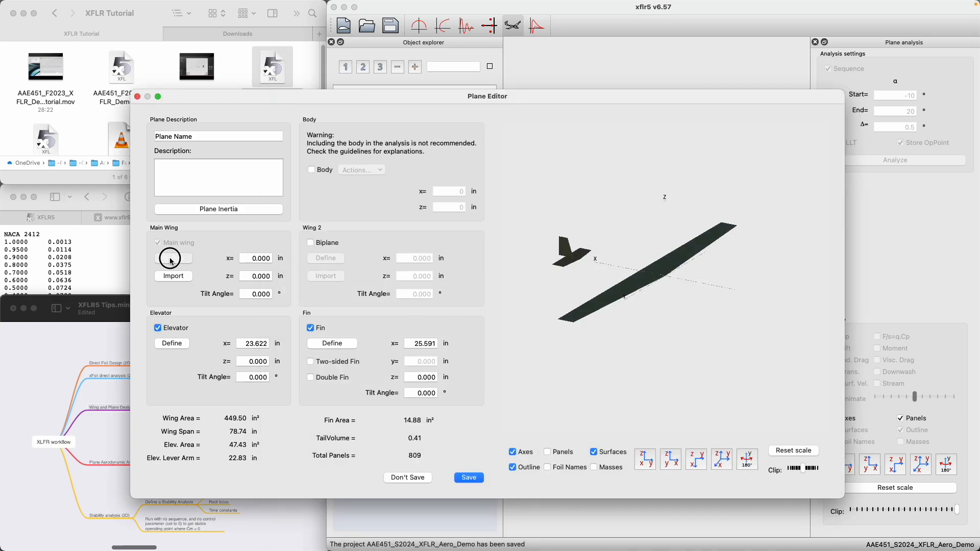
drag(249, 259, 267, 294)
click(251, 258)
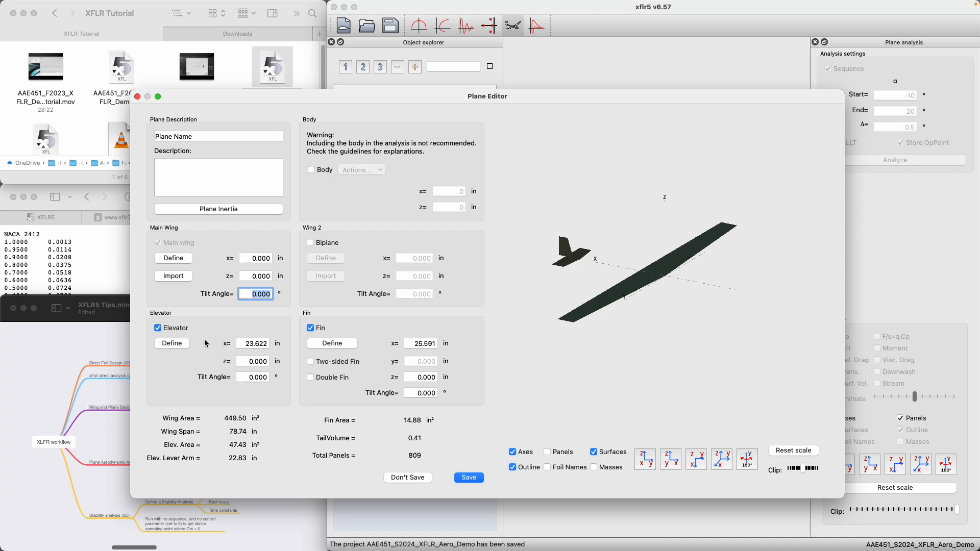
click(243, 344)
click(249, 363)
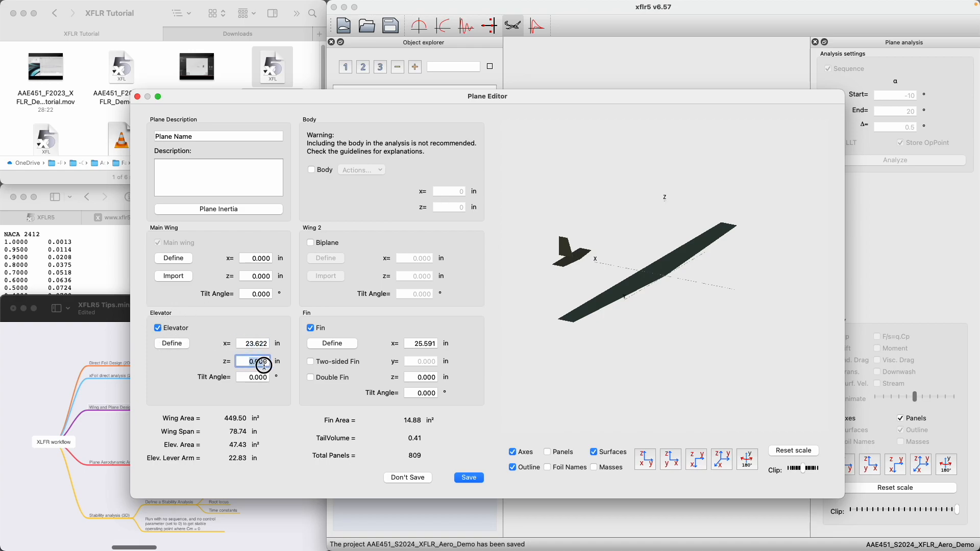
click(256, 377)
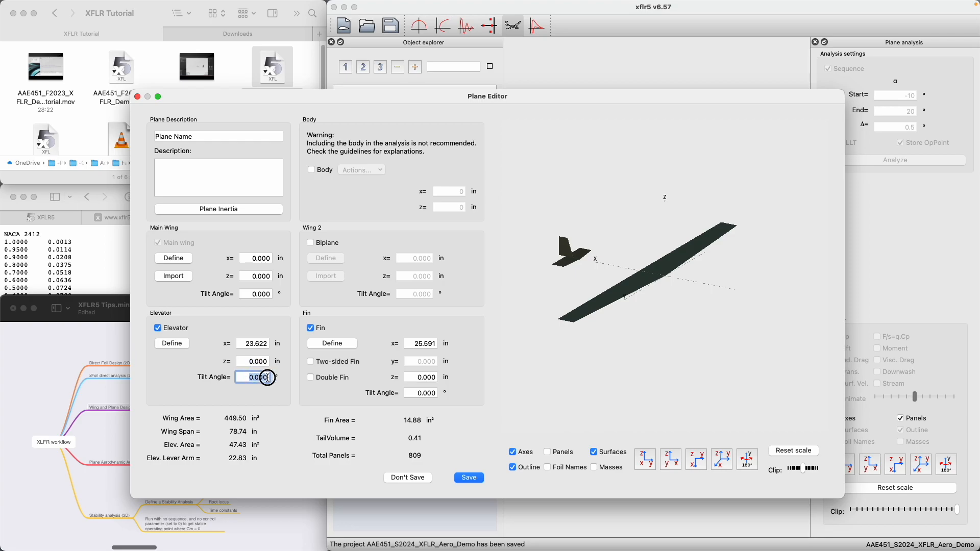
click(246, 377)
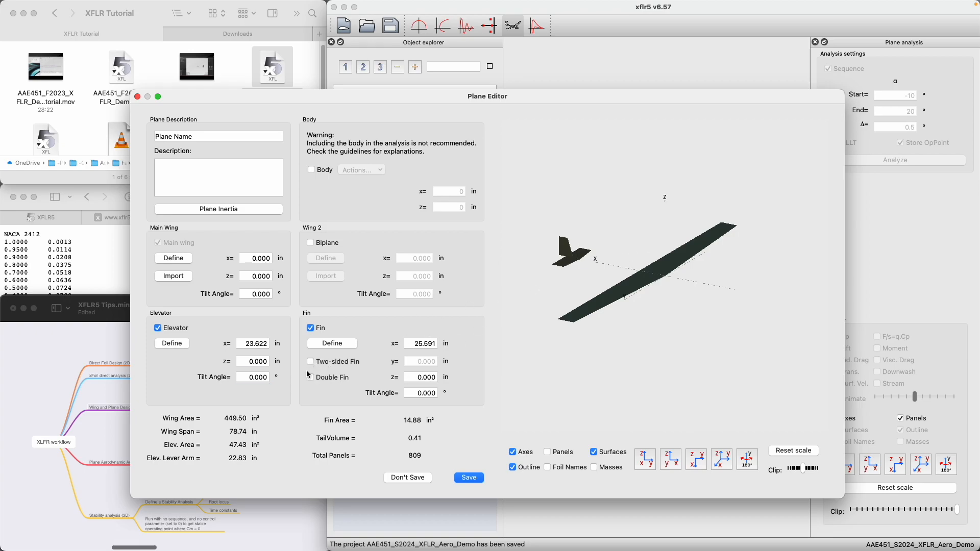
click(429, 391)
double_click(430, 391)
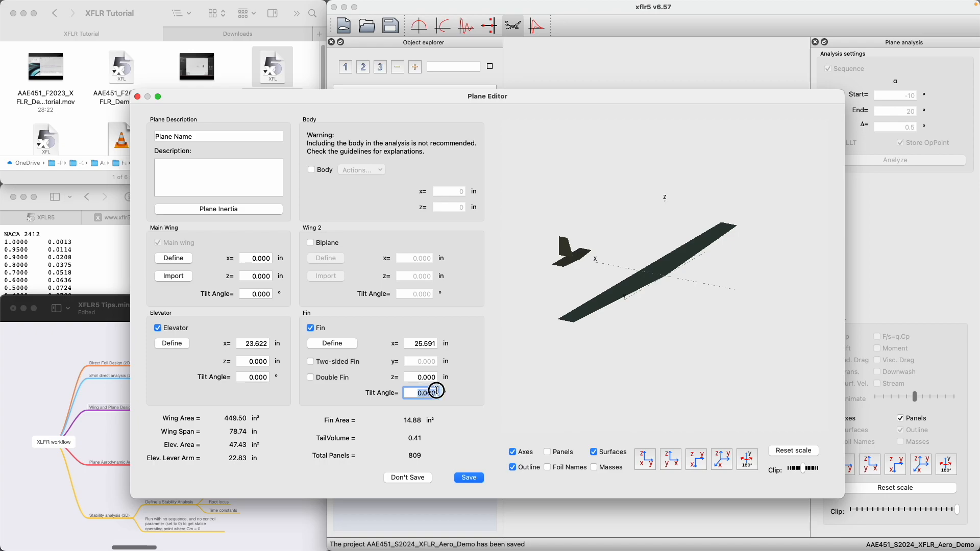
click(418, 394)
Open the main wing's definition and examine the spanwise y positions of its root and tip sections
click(175, 259)
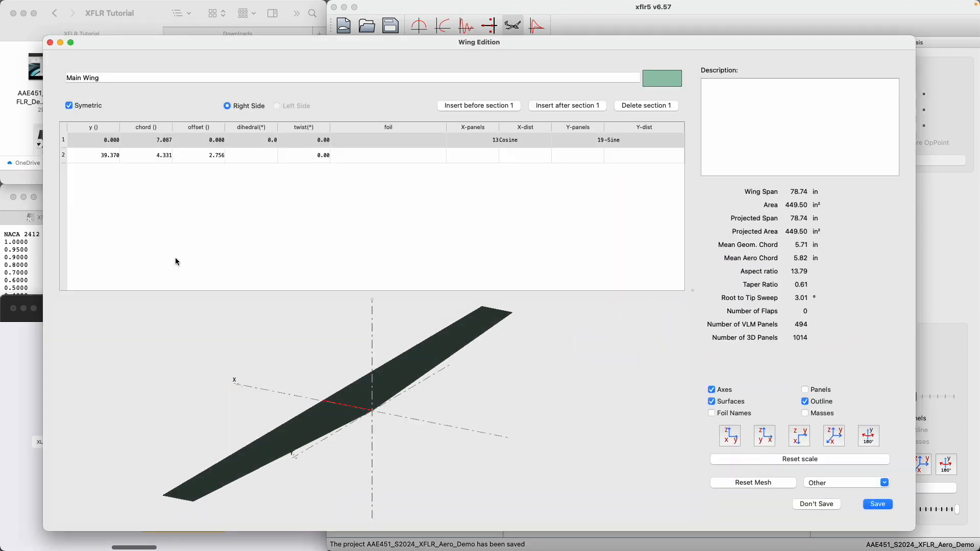
click(118, 145)
click(117, 159)
click(127, 143)
click(102, 140)
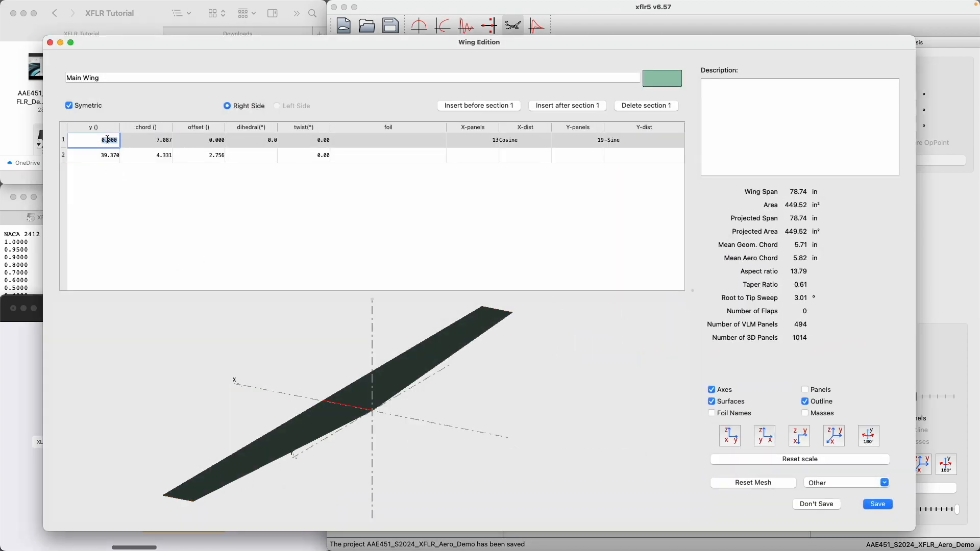
click(134, 182)
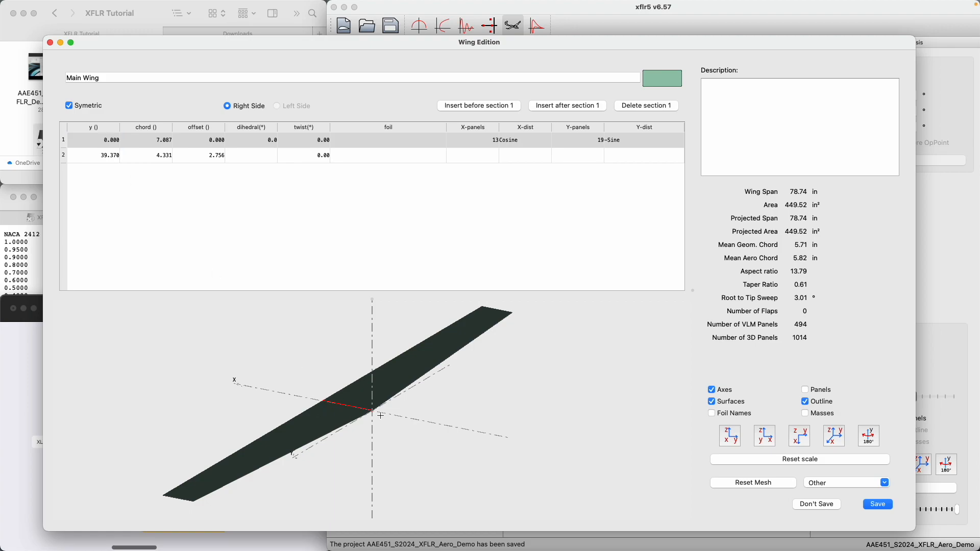
click(96, 155)
click(134, 516)
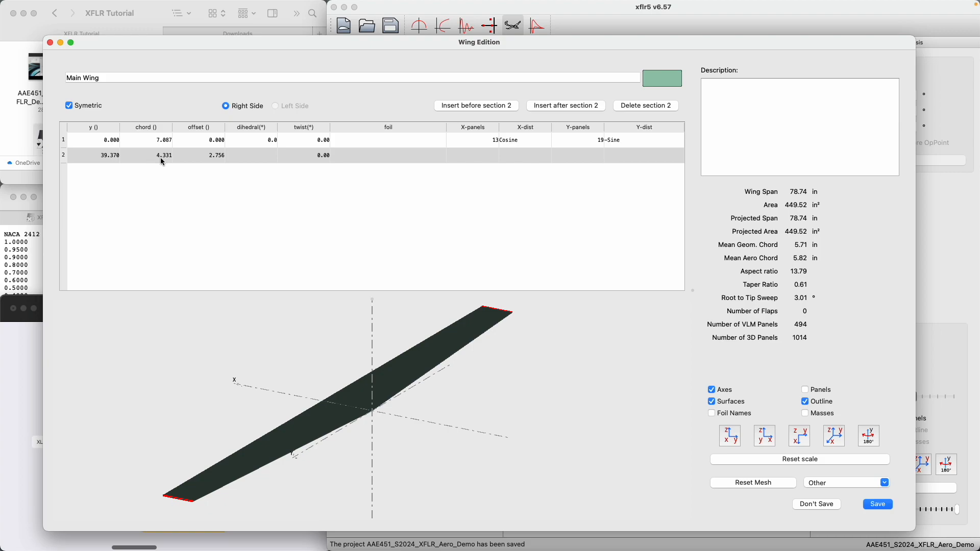
Examine the chord and offset settings of the main wing's root and tip sections
click(158, 141)
click(333, 421)
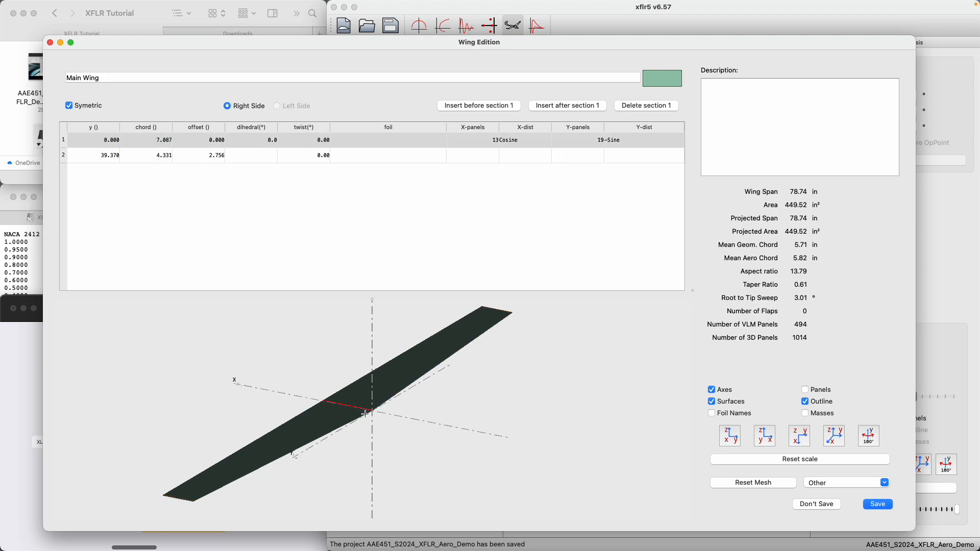
click(150, 155)
click(203, 141)
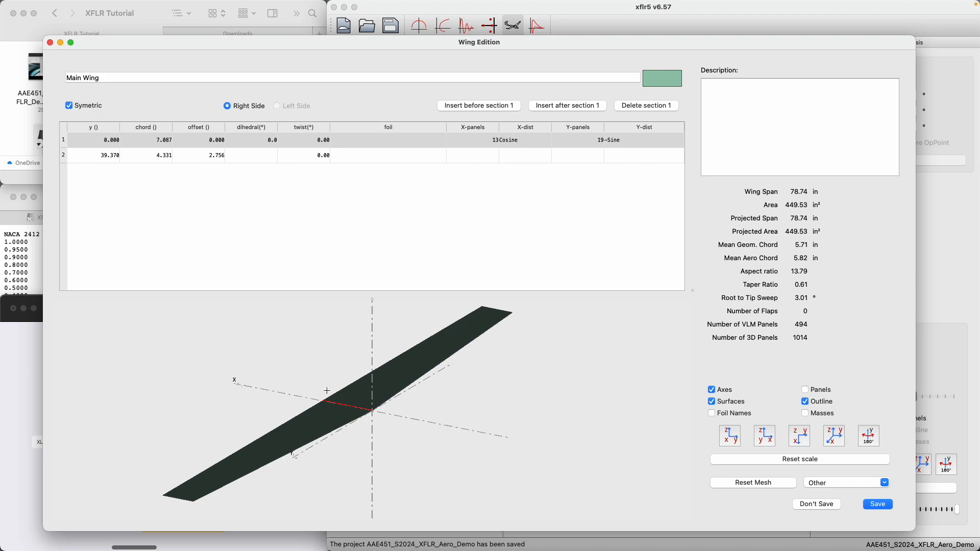
double_click(212, 157)
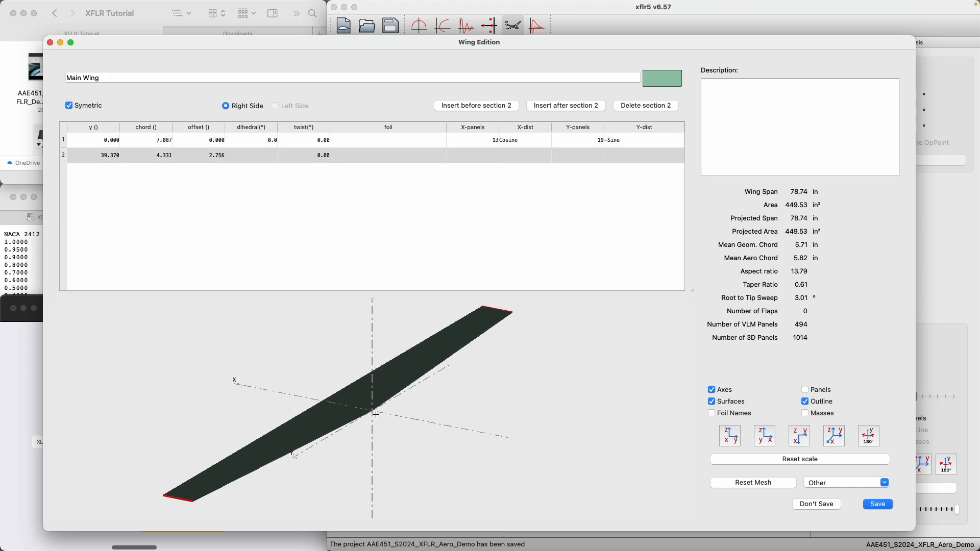
Set the dihedral of the main wing's root section to 2 degrees
double_click(255, 145)
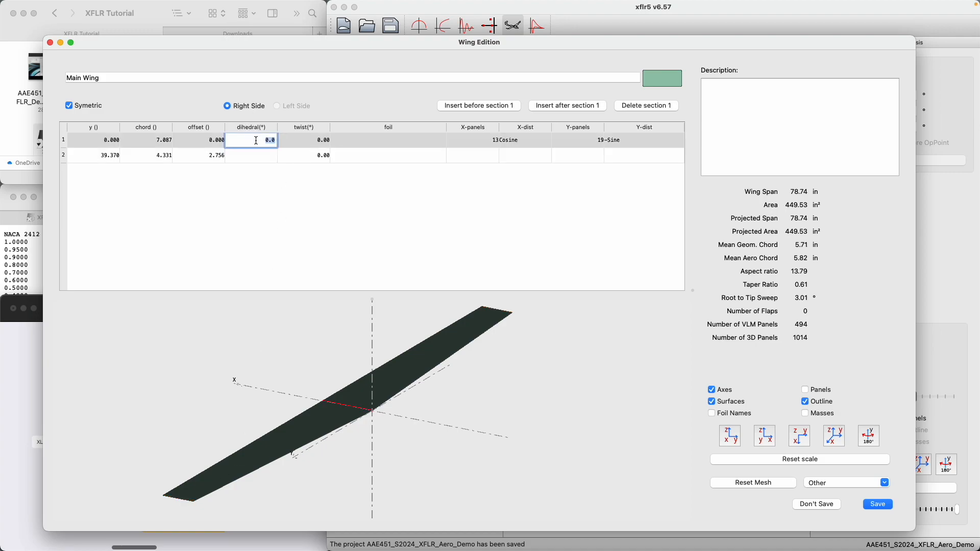
click(263, 139)
click(267, 140)
double_click(269, 142)
text(2)
key(Return)
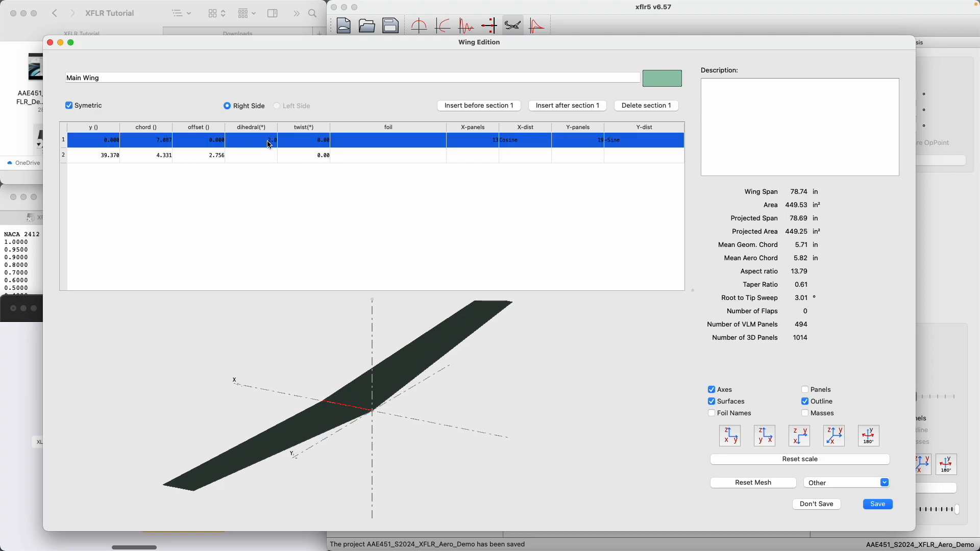
Leave the tip section's twist unchanged and assign the NACA 2412 foil to the main wing's root and tip sections
double_click(311, 153)
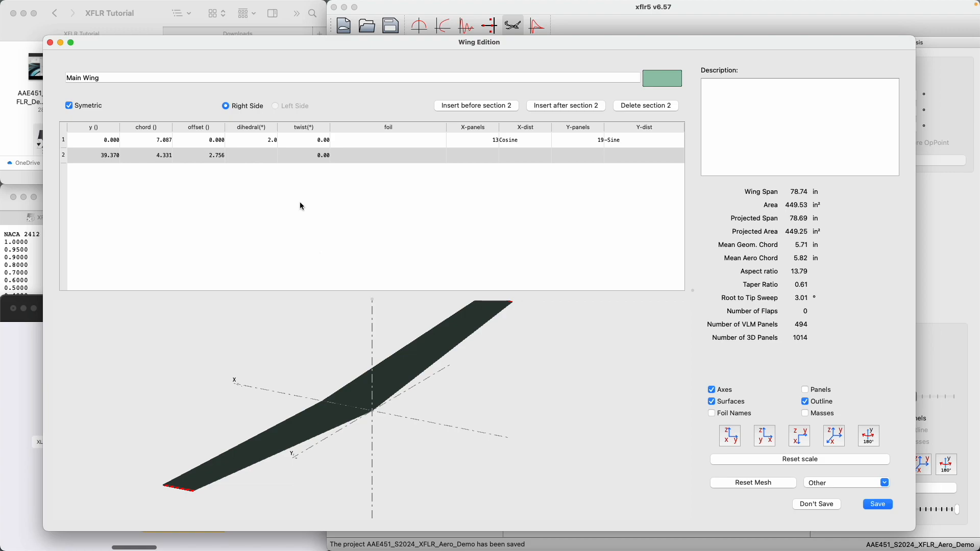
double_click(309, 157)
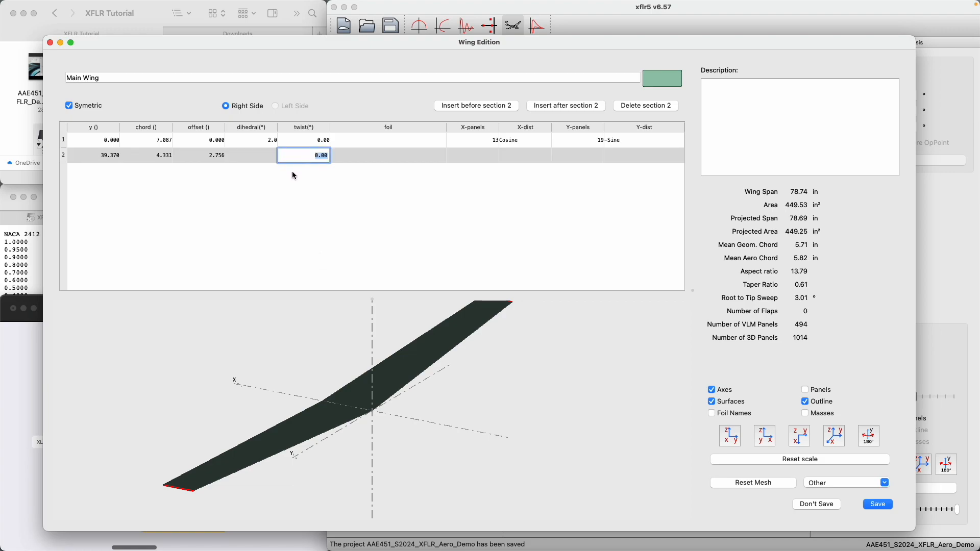
double_click(363, 141)
click(359, 142)
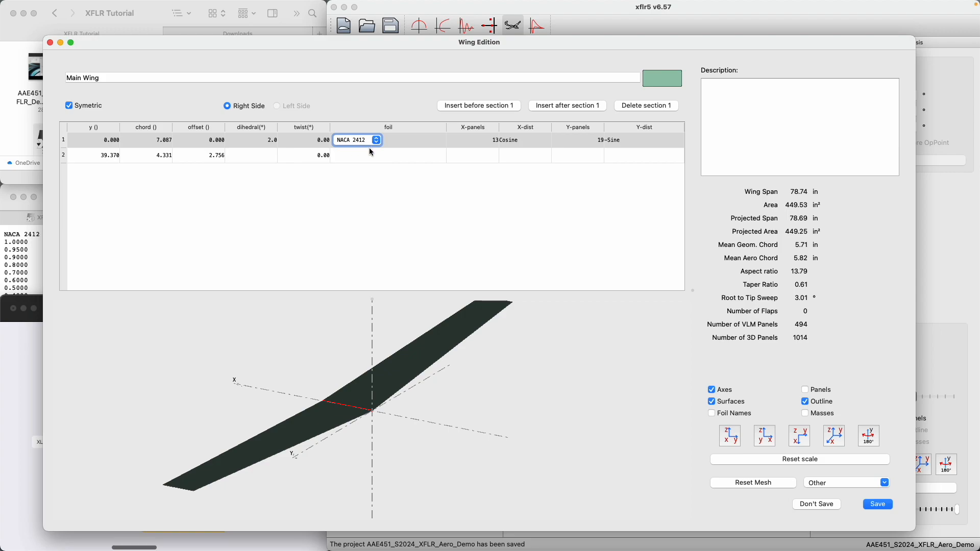
double_click(360, 157)
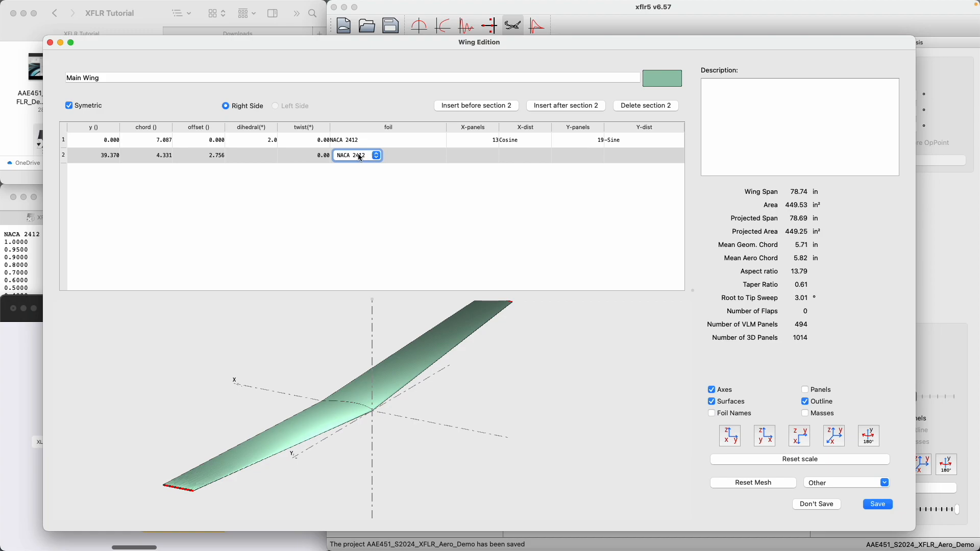
Switch to the browser and examine the LLT slide in the XFLR5 theory document on the inviscid problem
double_click(468, 141)
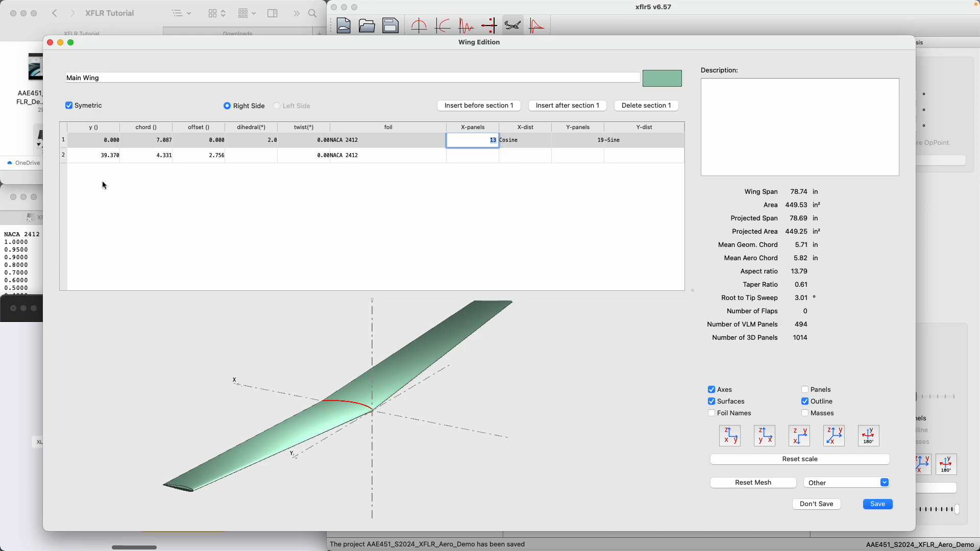
click(20, 254)
click(134, 217)
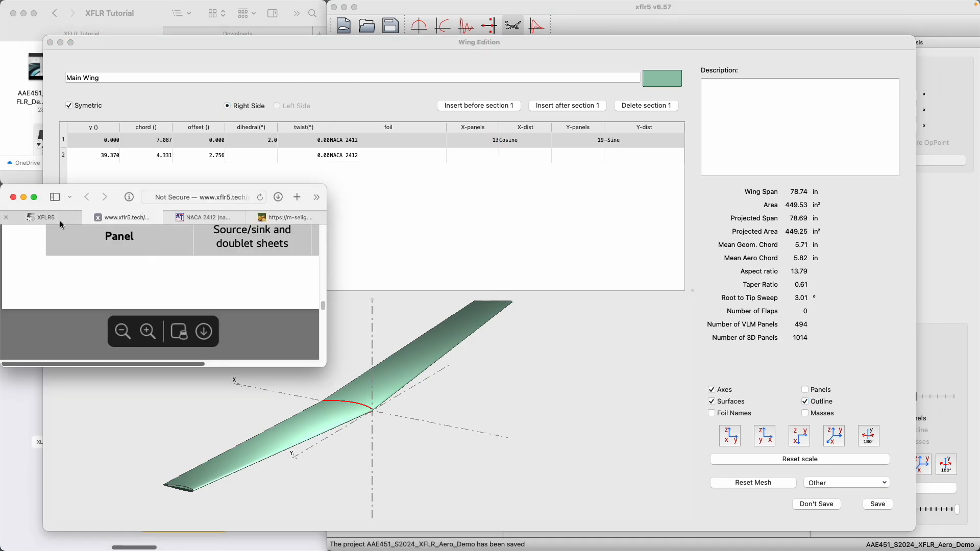
scroll(133, 310, down, 1)
scroll(137, 315, up, 3)
key(ctrl+alt+Return)
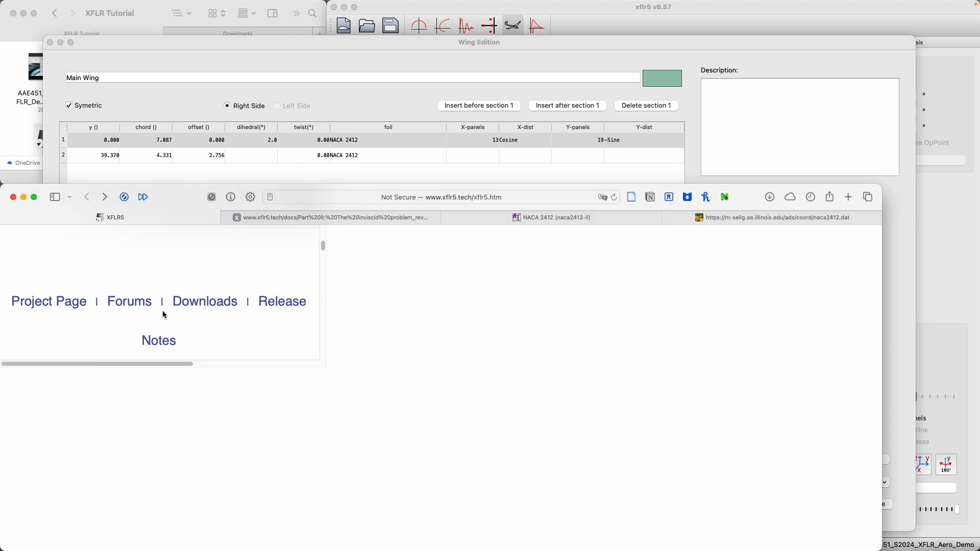
scroll(290, 260, up, 2)
scroll(293, 269, down, 5)
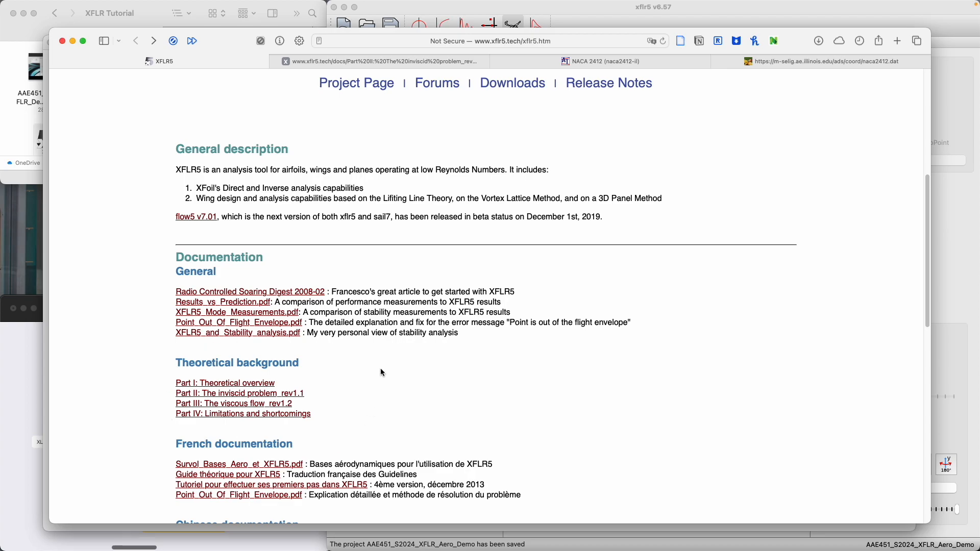
click(420, 64)
scroll(449, 286, down, 10)
scroll(459, 334, up, 4)
drag(493, 217, 523, 214)
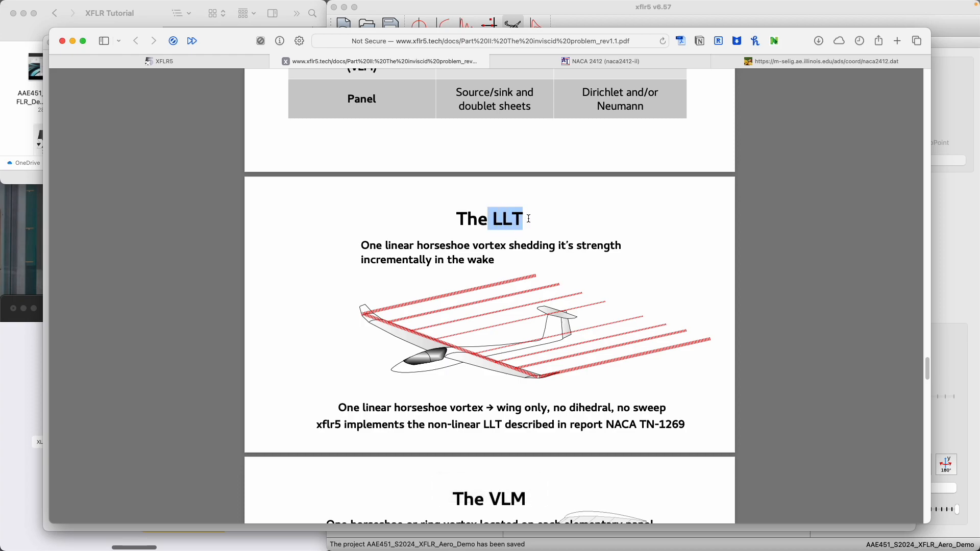
Examine the VLM slide's explanation of the VLM1 horseshoe vortices and the VLM2 ring and horseshoe vortices
scroll(526, 225, down, 6)
scroll(532, 237, up, 4)
drag(488, 171, 532, 183)
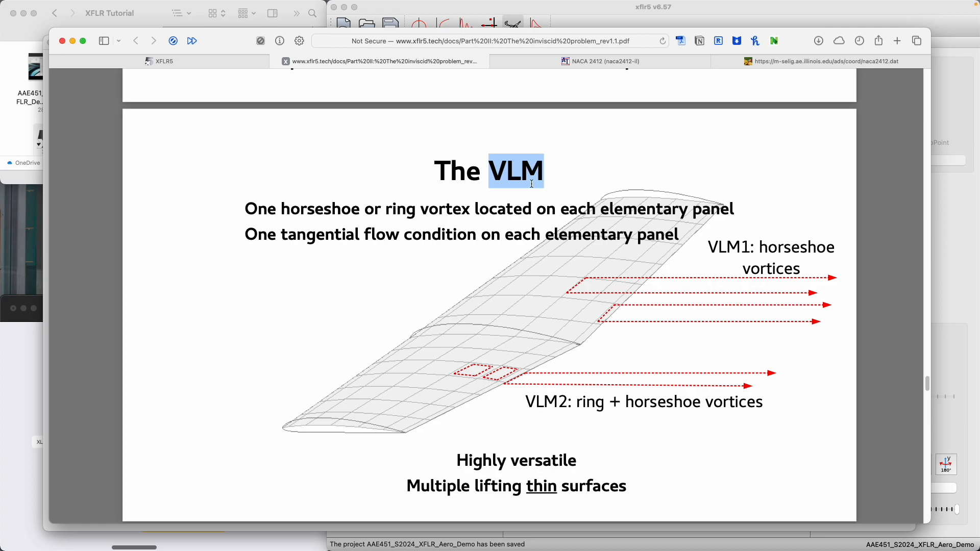
click(496, 170)
drag(521, 170, 551, 171)
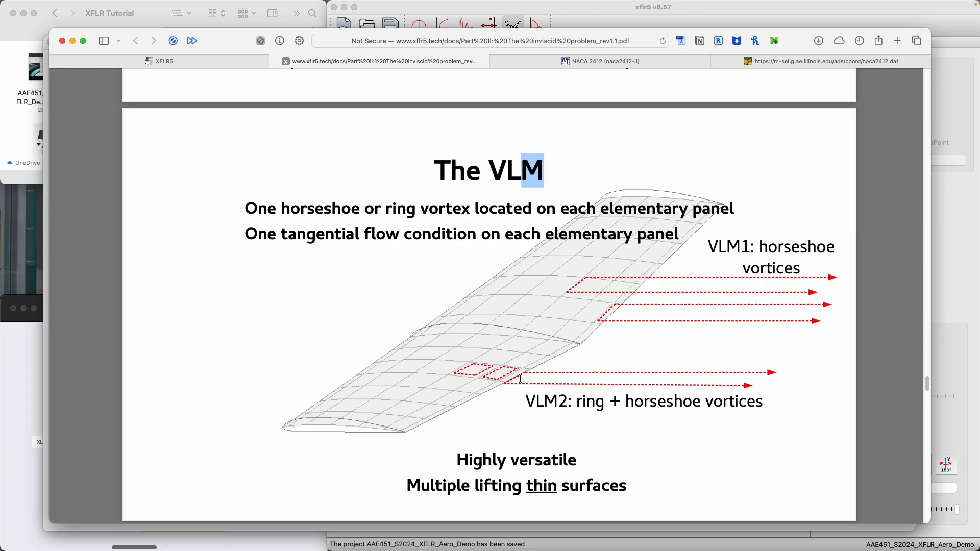
drag(525, 402, 579, 401)
drag(707, 246, 743, 248)
click(536, 339)
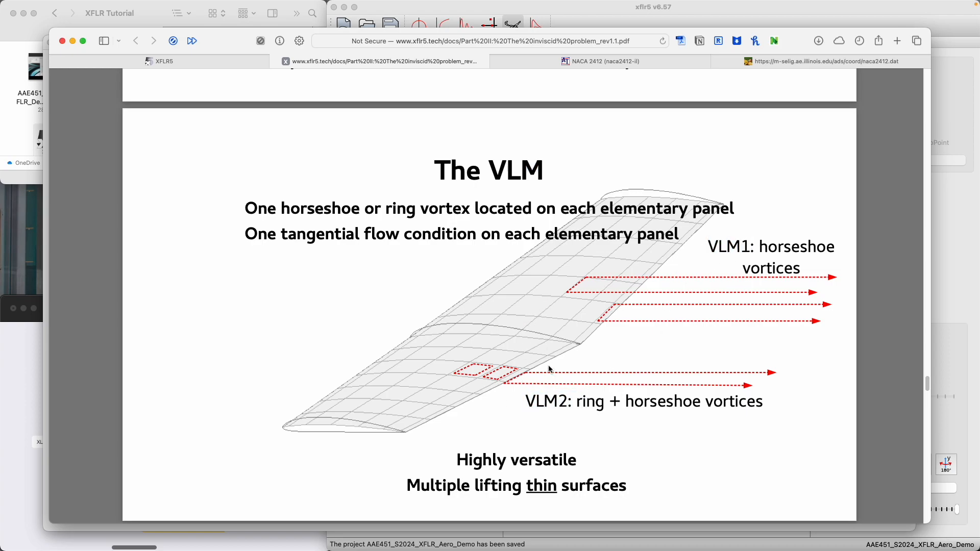
drag(525, 401, 769, 403)
click(769, 404)
Examine the slide on the main limitation of the VLM and return to the main wing's definition in XFLR5
scroll(758, 400, down, 10)
scroll(758, 400, down, 4)
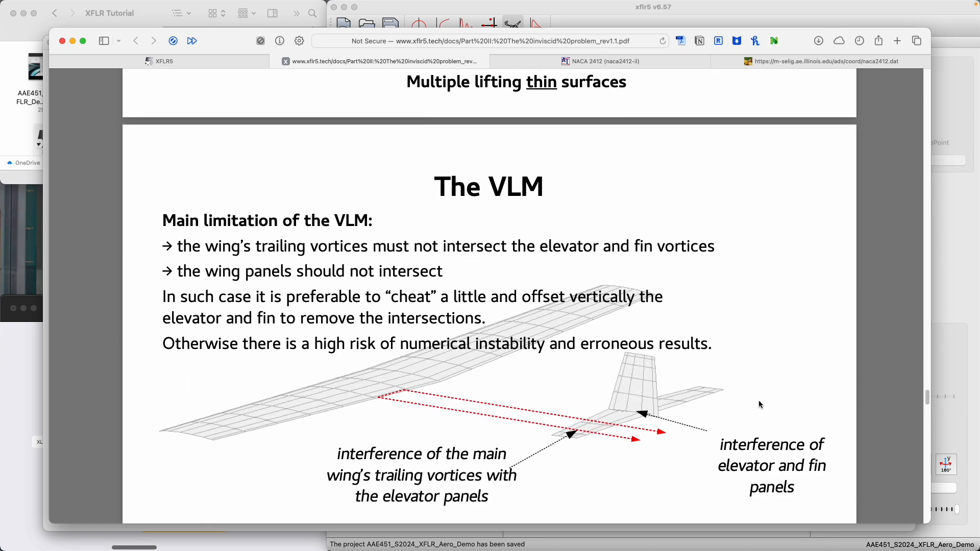
scroll(753, 400, up, 9)
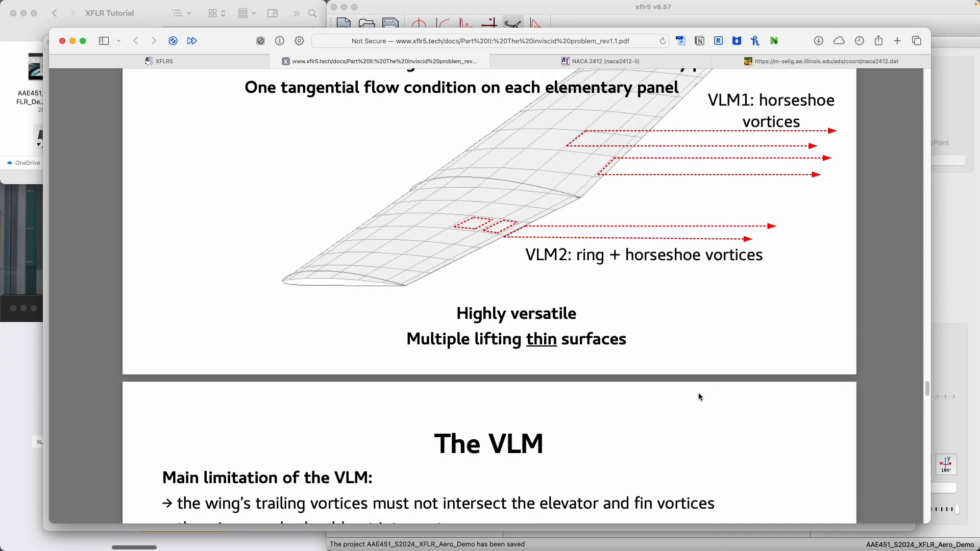
key(ctrl+alt+BackSpace)
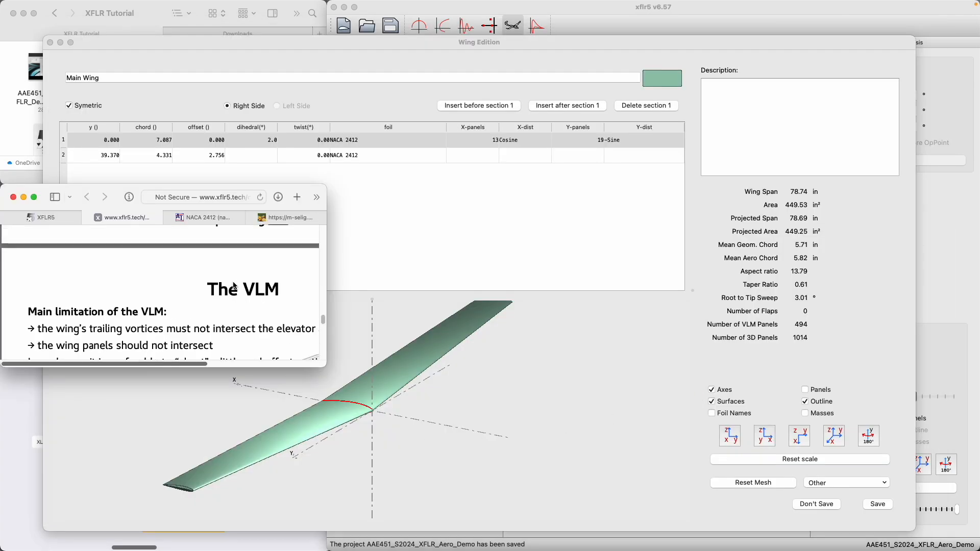
key(super+shift+backslash)
click(180, 286)
mouse_move(134, 352)
click(122, 332)
click(408, 295)
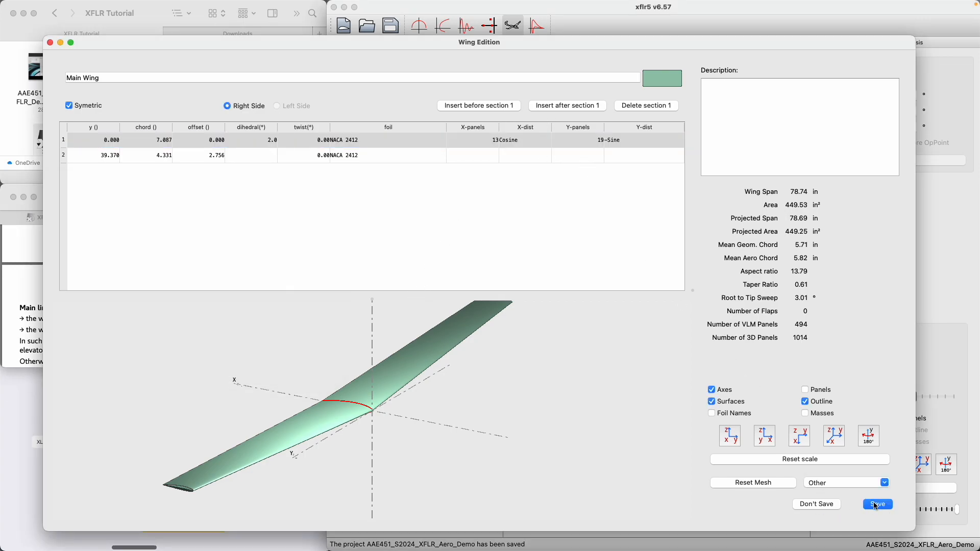
Show the panels and foil names in the main wing's 3D preview
click(808, 391)
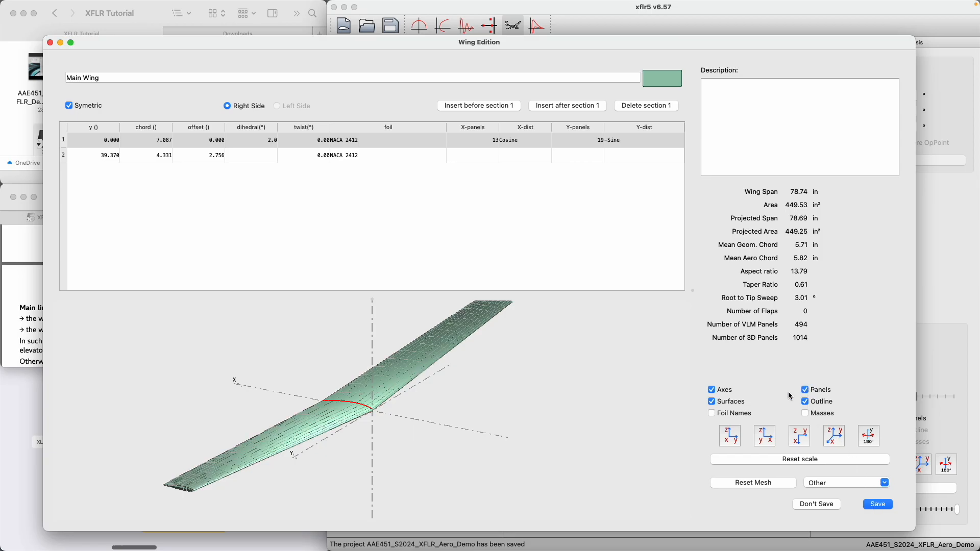
scroll(318, 390, down, 10)
scroll(318, 391, up, 20)
scroll(319, 390, down, 12)
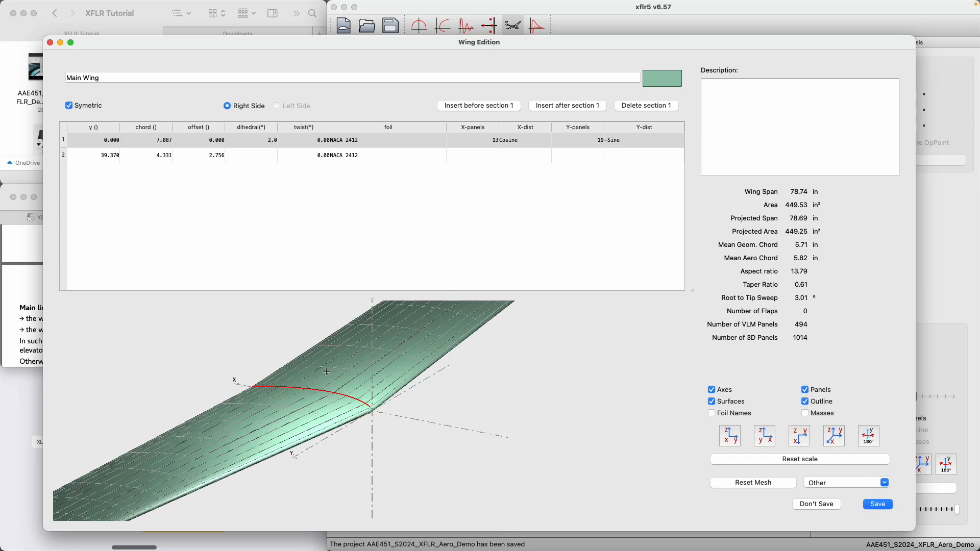
click(725, 414)
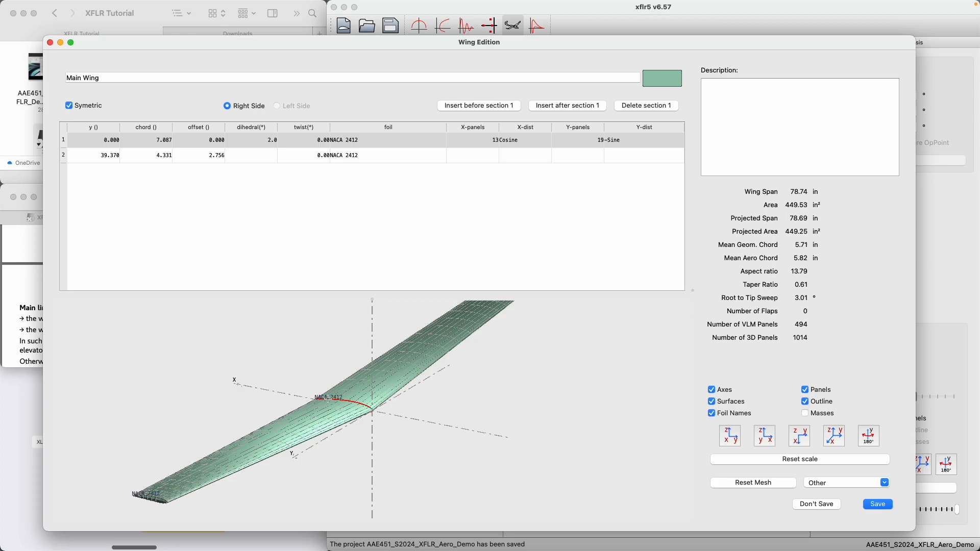
Keep NACA 2412 as the tip section's foil and save the main wing's definition
double_click(364, 158)
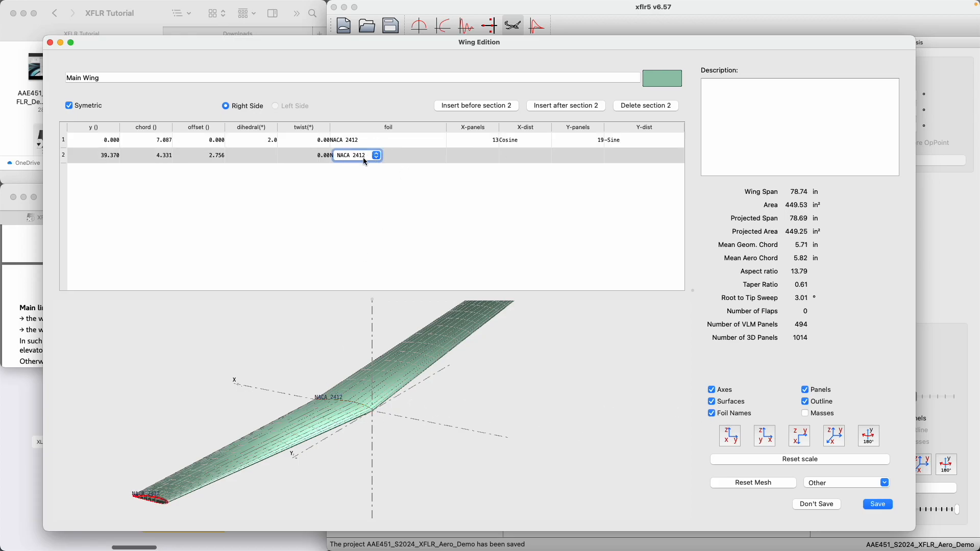
double_click(349, 155)
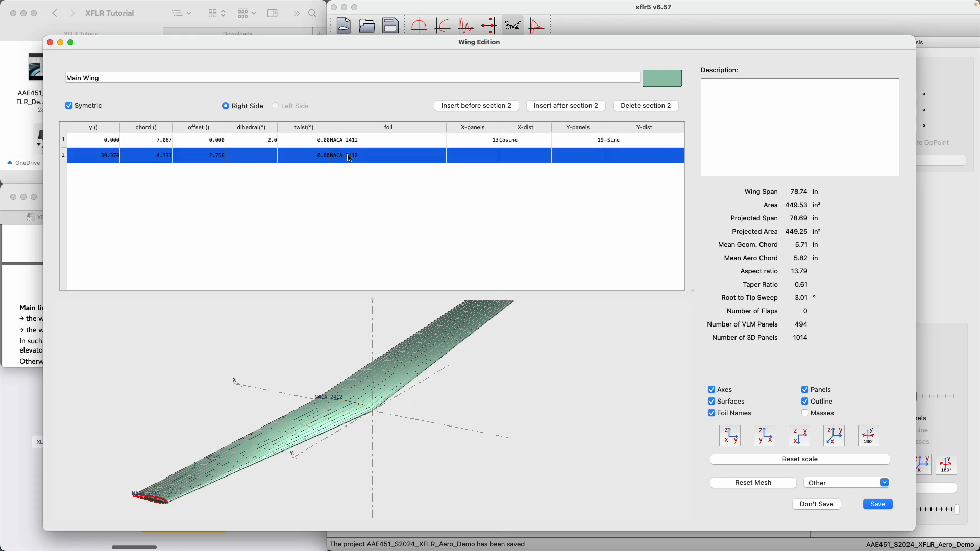
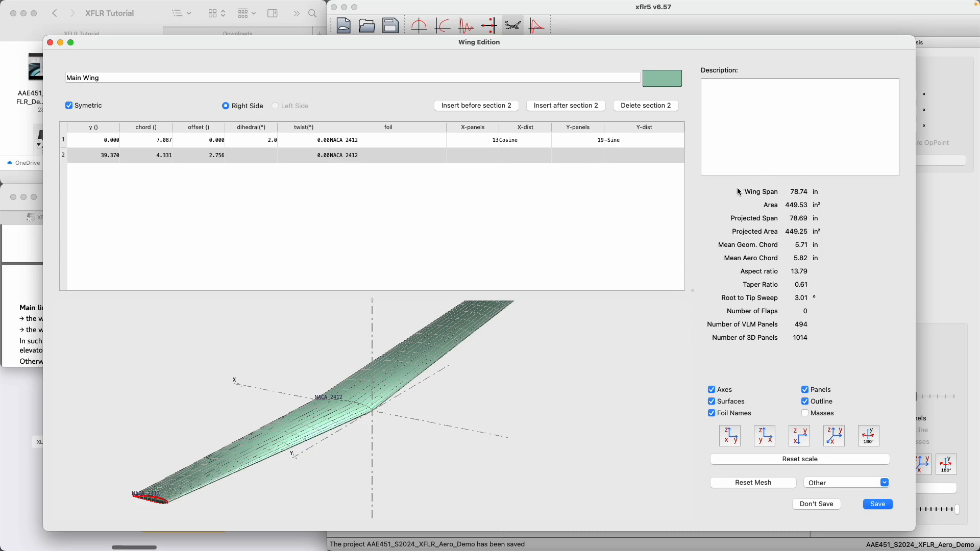
click(872, 506)
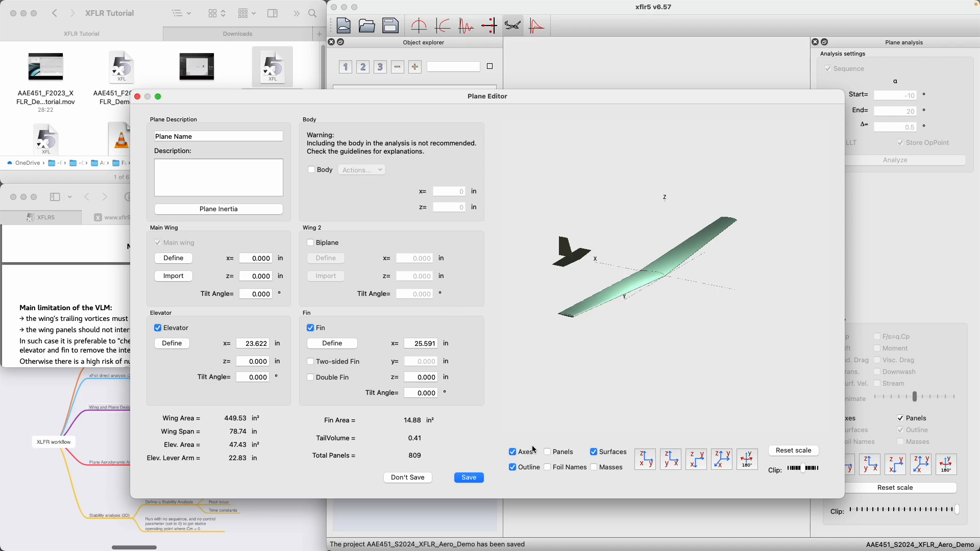
Show the panels, foil names and masses in the plane's 3D preview
click(548, 452)
click(547, 468)
click(593, 467)
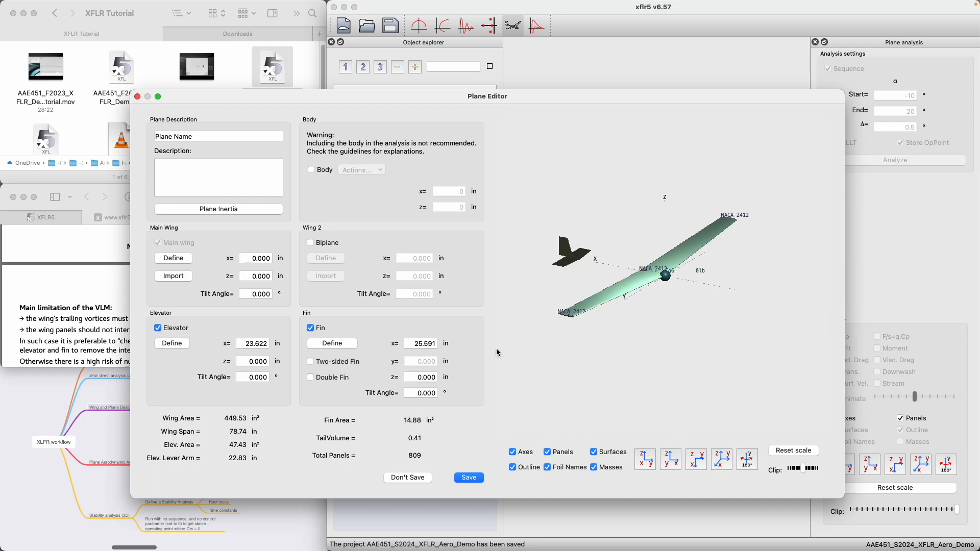
Check the XFLR5 website for the guidelines on including the body in the analysis, and save the new plane
click(309, 137)
click(23, 345)
click(41, 217)
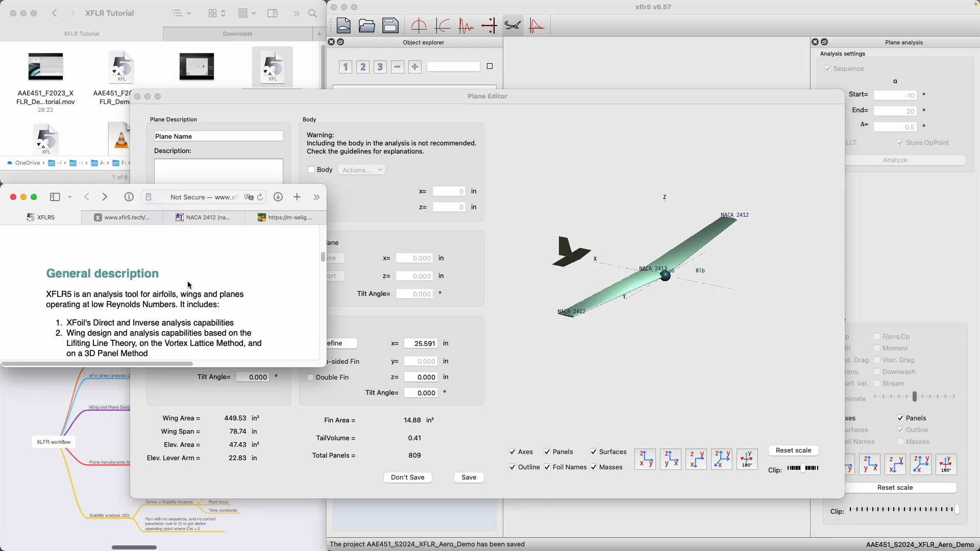
scroll(190, 285, up, 5)
click(371, 207)
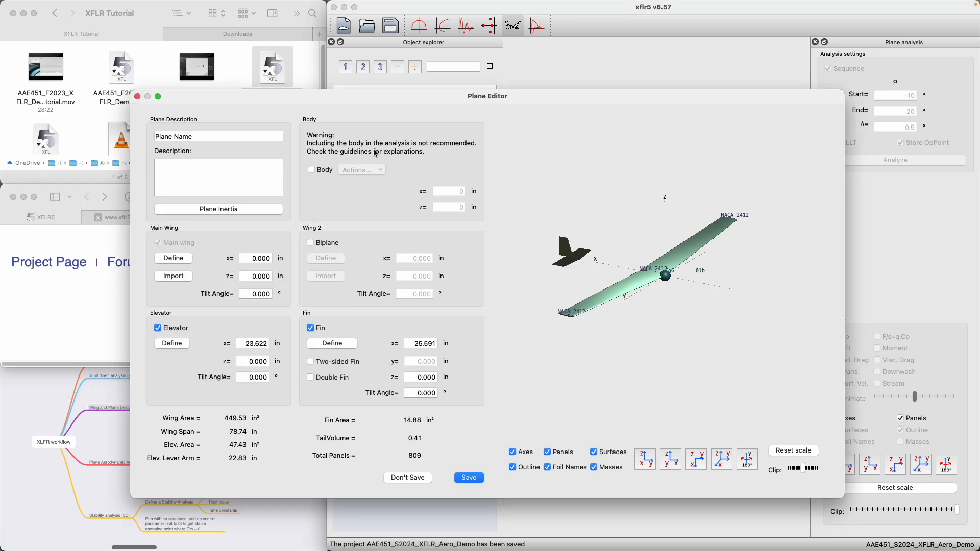
click(460, 478)
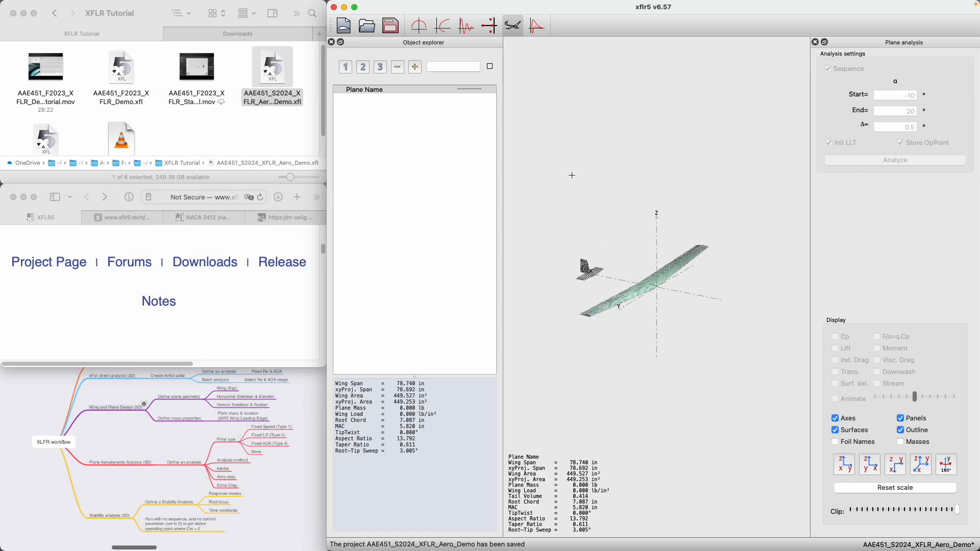
Open the project CDR_Aerodynamics_Update_Oct_29_FINAL_Copy.xfl from the XFLR Tutorial folder, saving the demo project
click(293, 133)
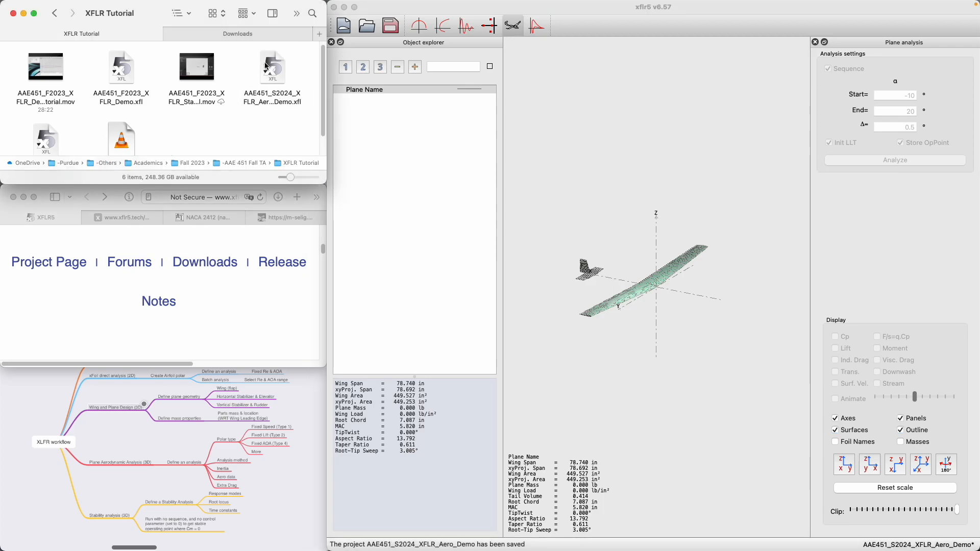
scroll(122, 109, down, 2)
double_click(46, 108)
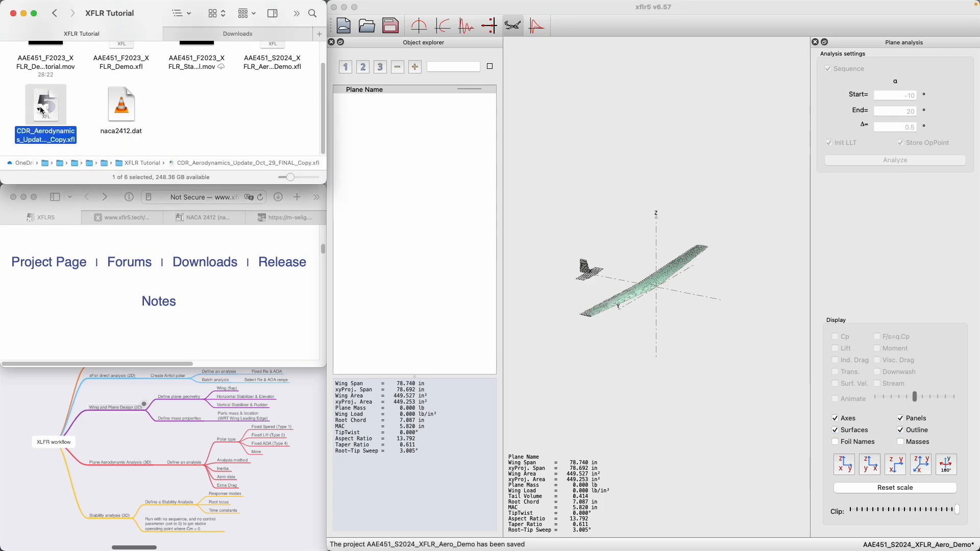
click(703, 293)
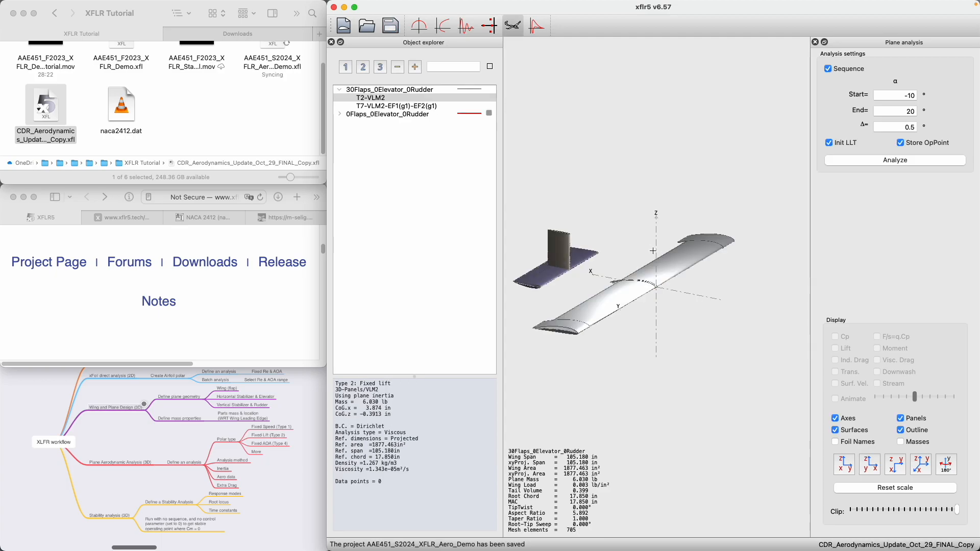
Inspect the 30Flaps_0Elevator_0Rudder plane in 3D and open it for editing
drag(647, 242, 655, 230)
scroll(656, 231, up, 8)
scroll(655, 231, down, 9)
drag(635, 271, 731, 286)
drag(656, 303, 627, 300)
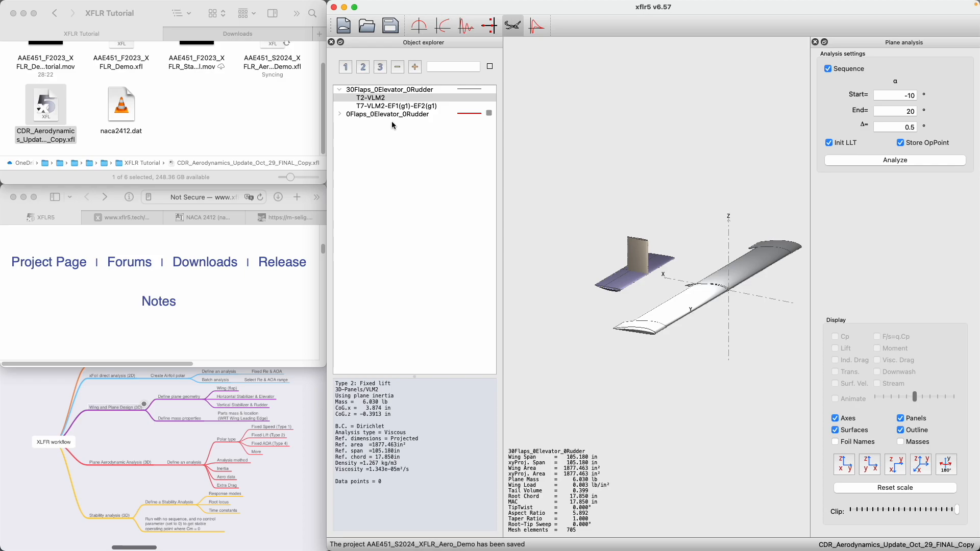
click(346, 94)
right_click(359, 88)
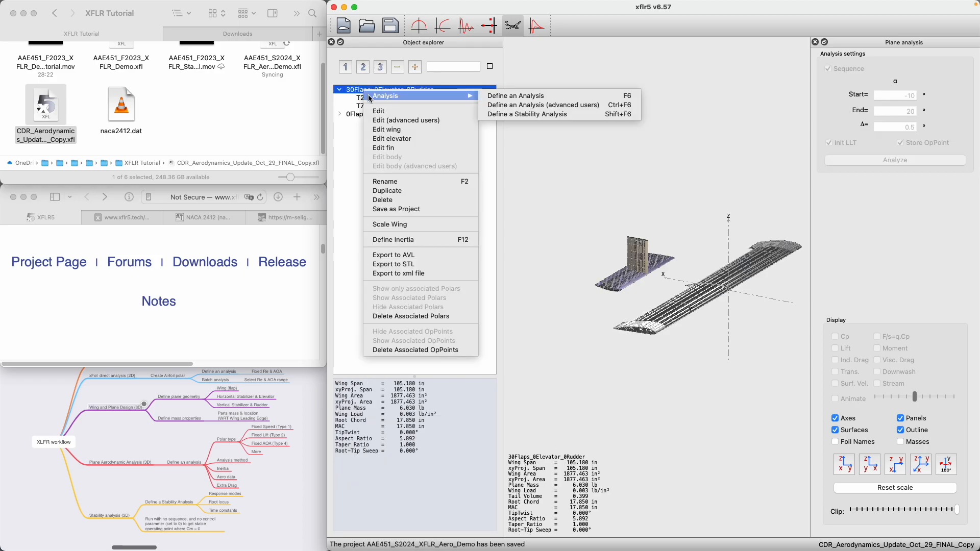
click(391, 111)
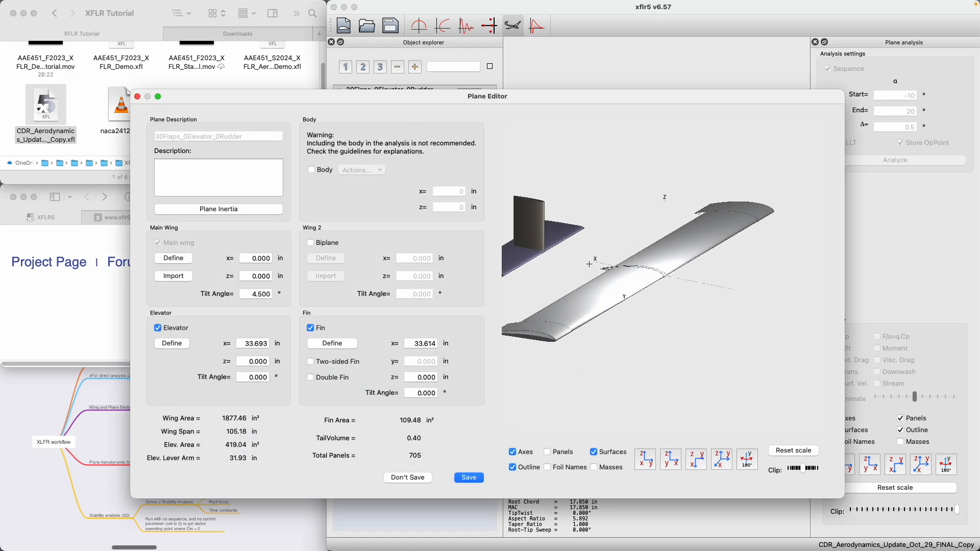
Examine the tilt angles of the main wing and elevator, and open the elevator's definition
drag(604, 271, 638, 260)
double_click(255, 294)
double_click(256, 377)
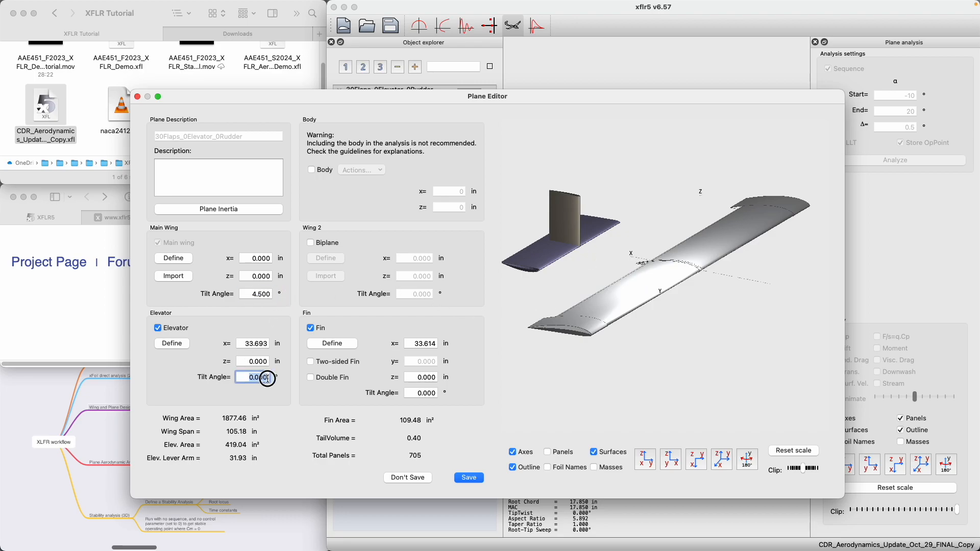
click(244, 378)
click(172, 344)
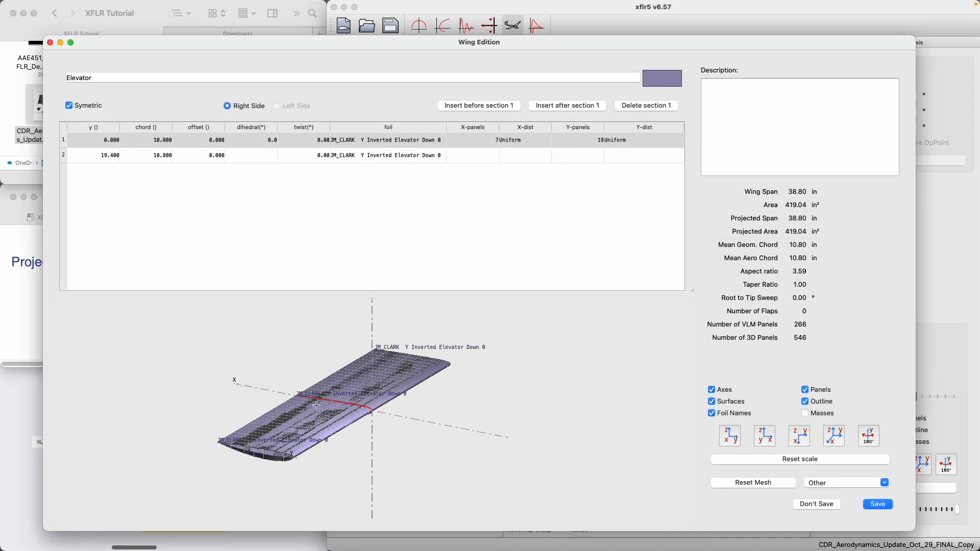
Close the elevator's definition without saving any changes
double_click(371, 146)
click(815, 503)
click(500, 301)
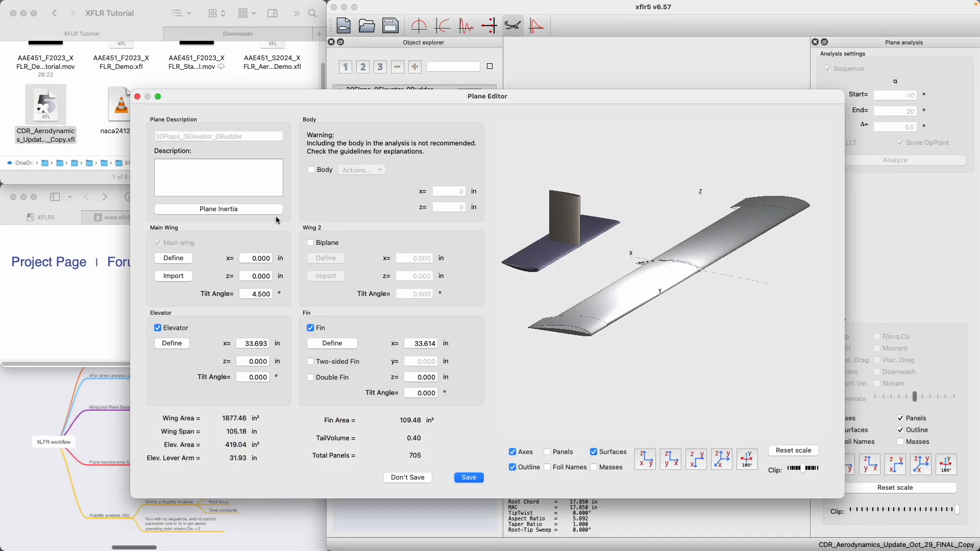
Review the additional point masses in the plane's inertia properties, and save the inertia form
click(220, 209)
scroll(415, 352, down, 6)
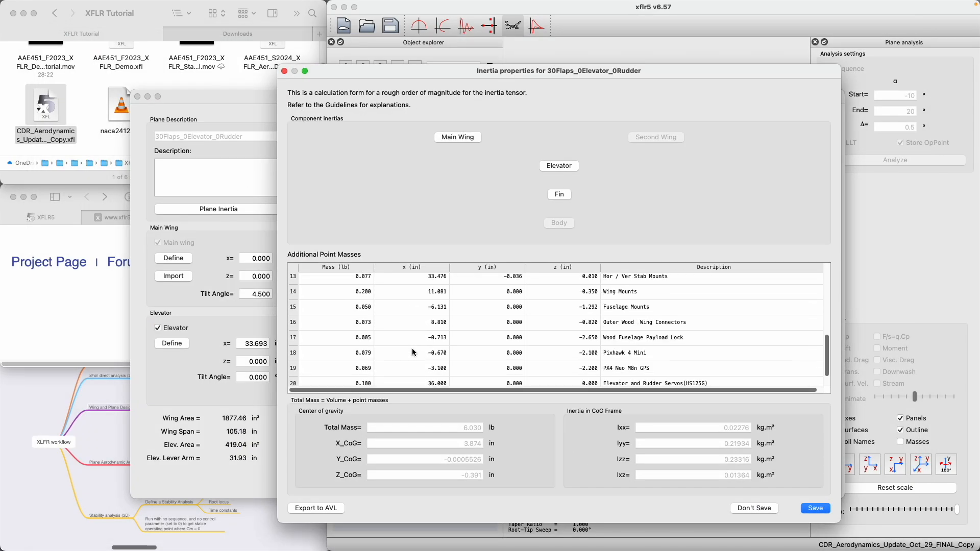
scroll(414, 352, up, 5)
scroll(414, 352, down, 4)
scroll(415, 352, up, 6)
scroll(415, 352, down, 6)
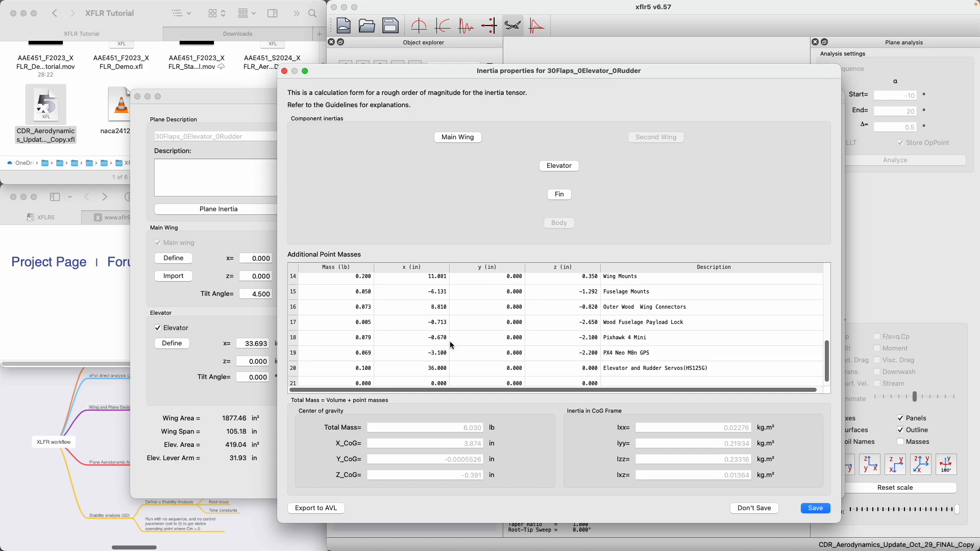
scroll(449, 347, up, 6)
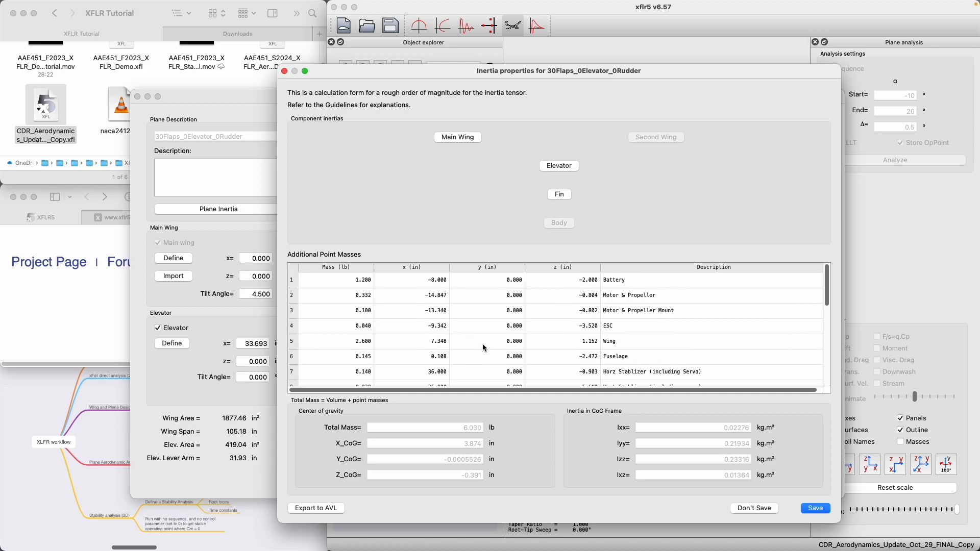
click(809, 510)
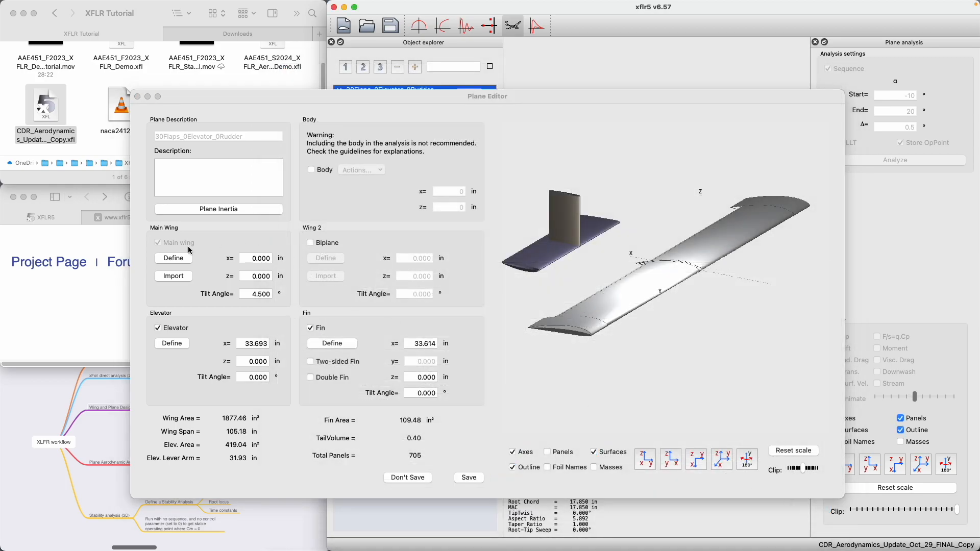
Open the main wing's definition and examine its sections and flap geometry in the 3D preview
click(183, 258)
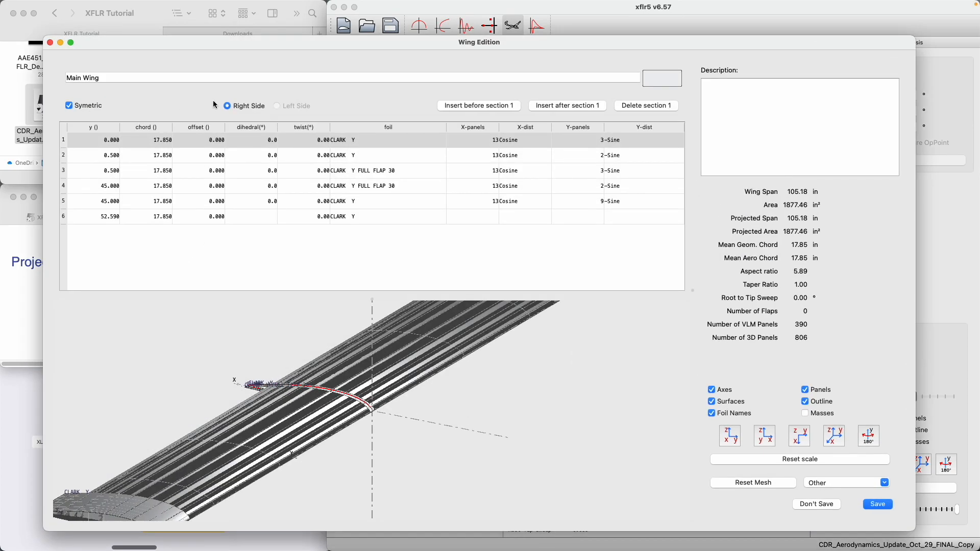
drag(260, 46, 292, 54)
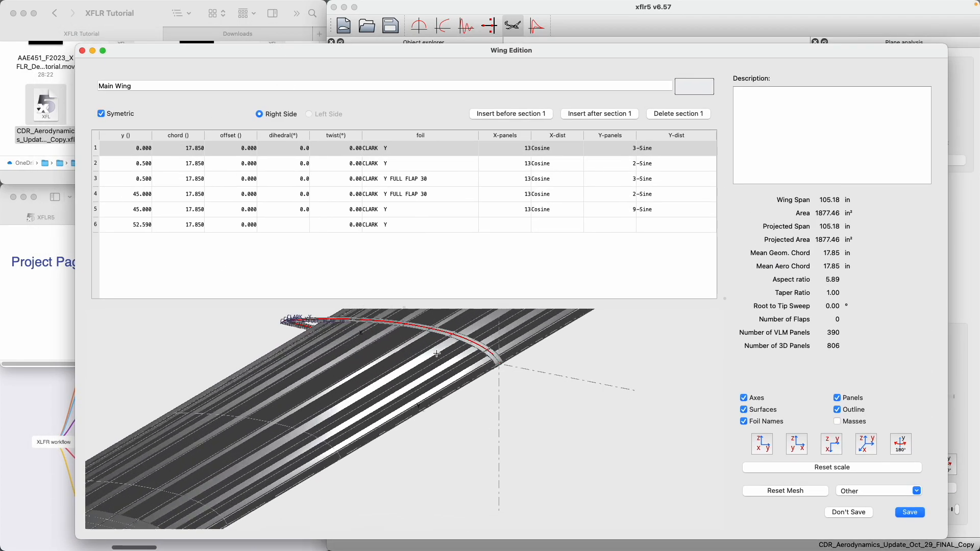
drag(444, 384, 503, 467)
scroll(429, 383, up, 4)
scroll(474, 388, up, 10)
scroll(473, 388, down, 8)
mouse_move(520, 414)
mouse_down()
mouse_move(567, 427)
mouse_move(489, 406)
mouse_move(553, 400)
mouse_move(547, 383)
mouse_move(508, 428)
mouse_up()
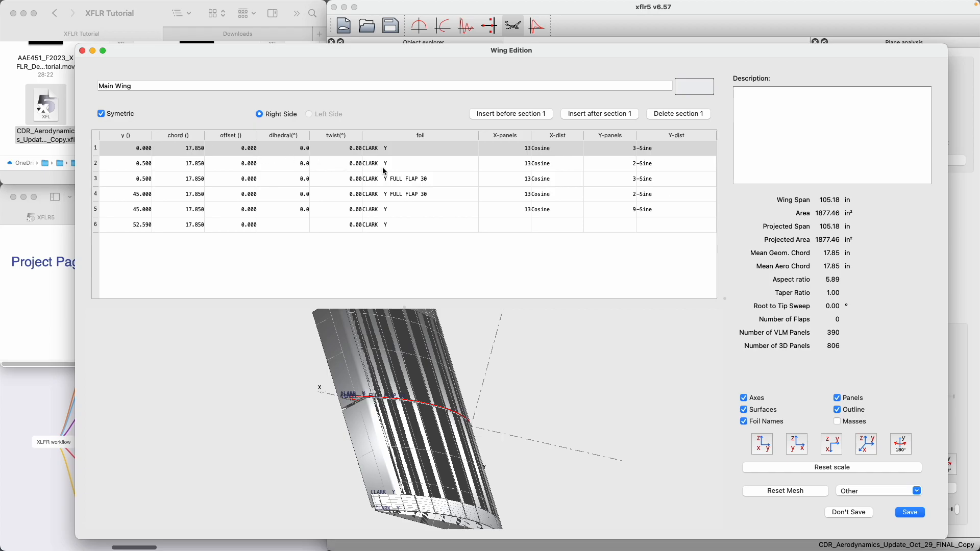
Pick the CLARK Y FULL FLAP 30 foil for main wing section 3, and save the wing and the plane
click(401, 180)
click(403, 181)
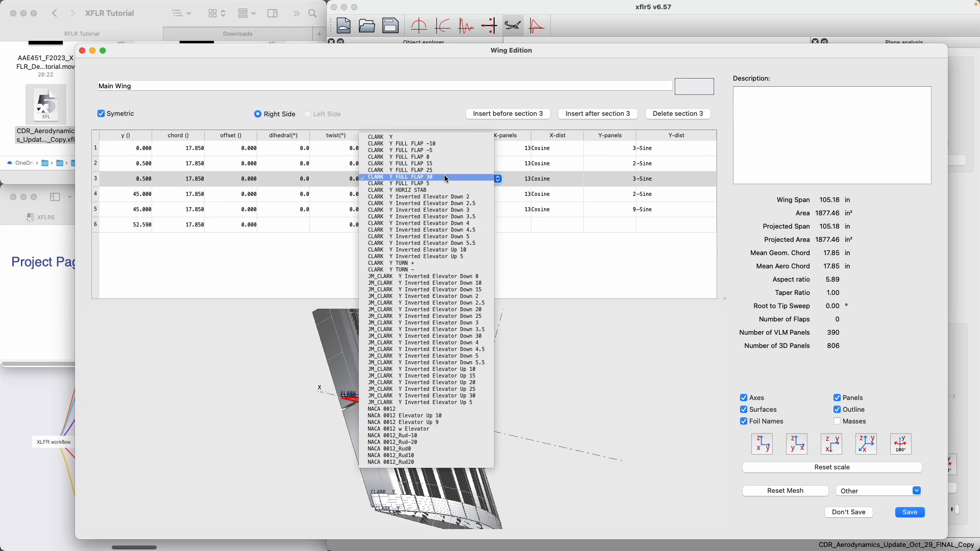
click(439, 178)
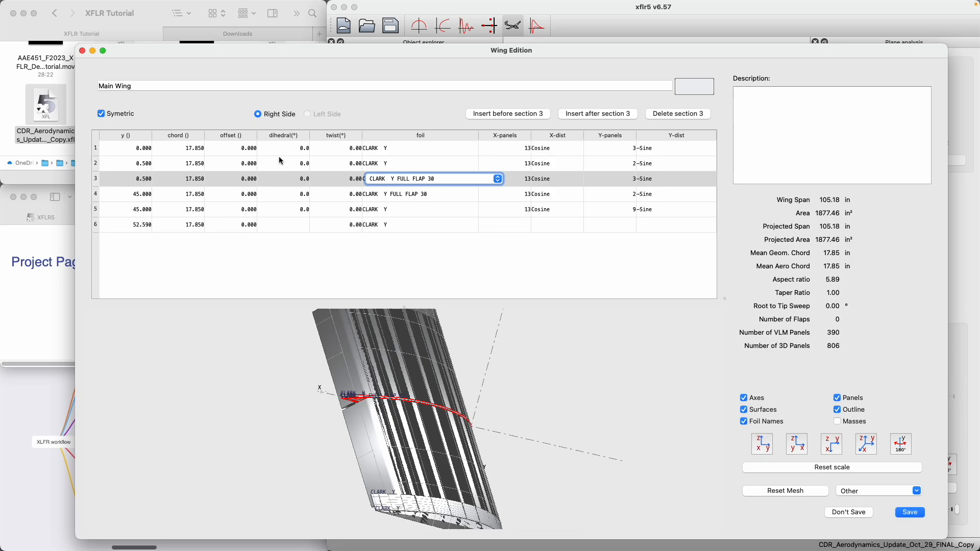
drag(401, 393, 482, 380)
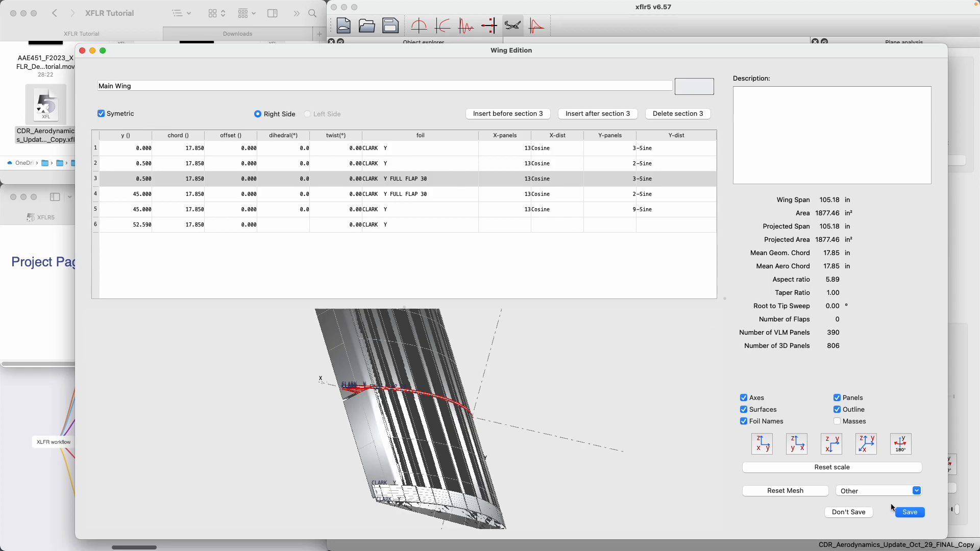
click(911, 513)
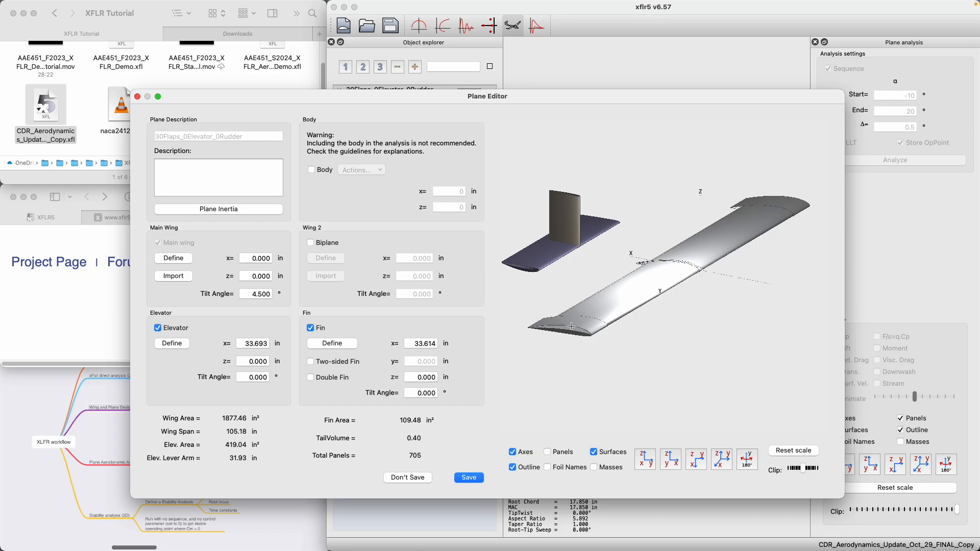
click(468, 477)
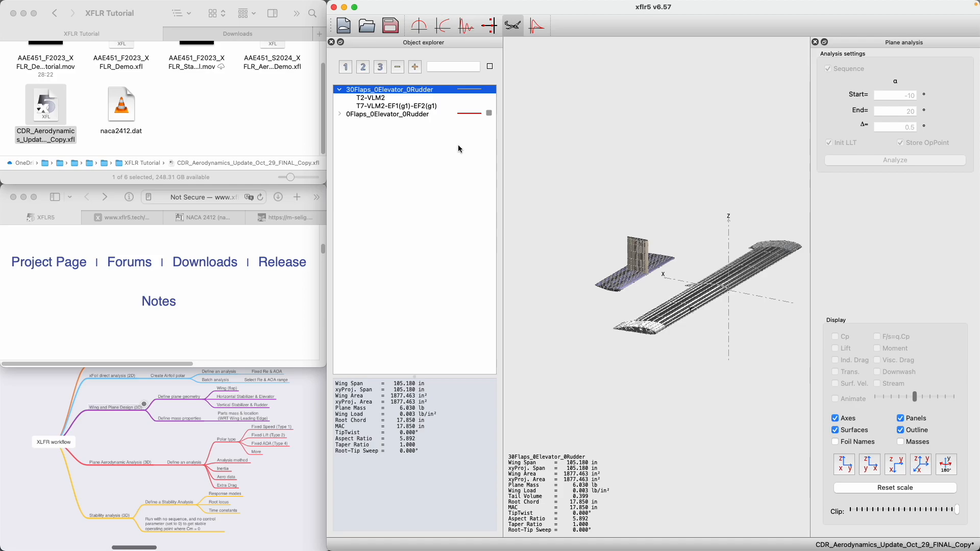
Display the 0Flaps_0Elevator_0Rudder plane, expand its analyses, and inspect its wing and tail in 3D
click(389, 98)
click(387, 90)
click(355, 115)
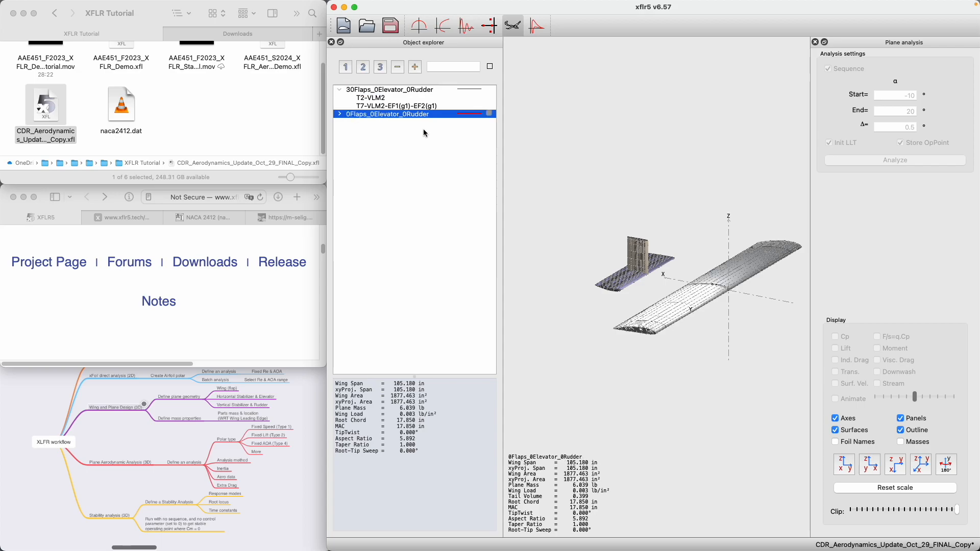
click(338, 115)
drag(687, 264, 554, 234)
scroll(633, 255, up, 5)
drag(633, 255, 771, 291)
drag(614, 249, 673, 261)
scroll(673, 260, up, 3)
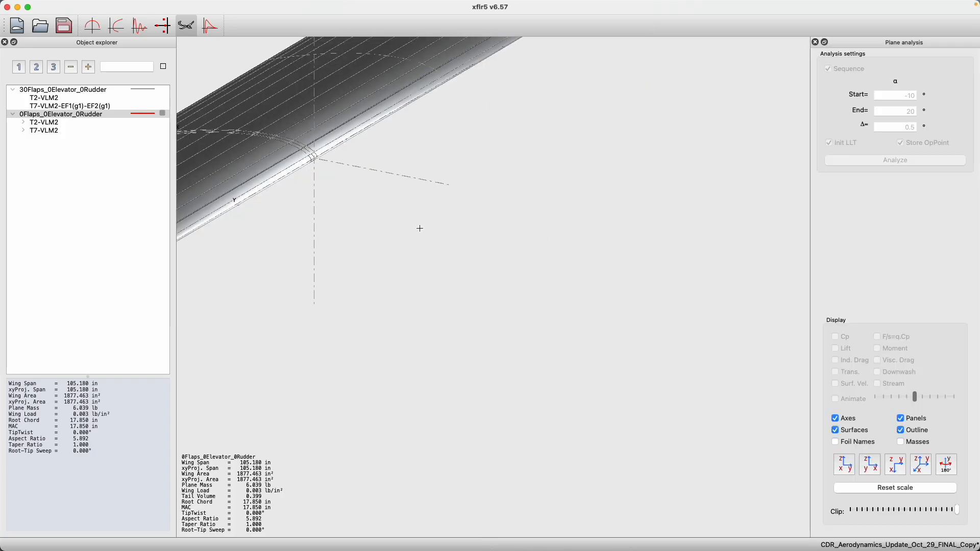
drag(425, 228, 743, 317)
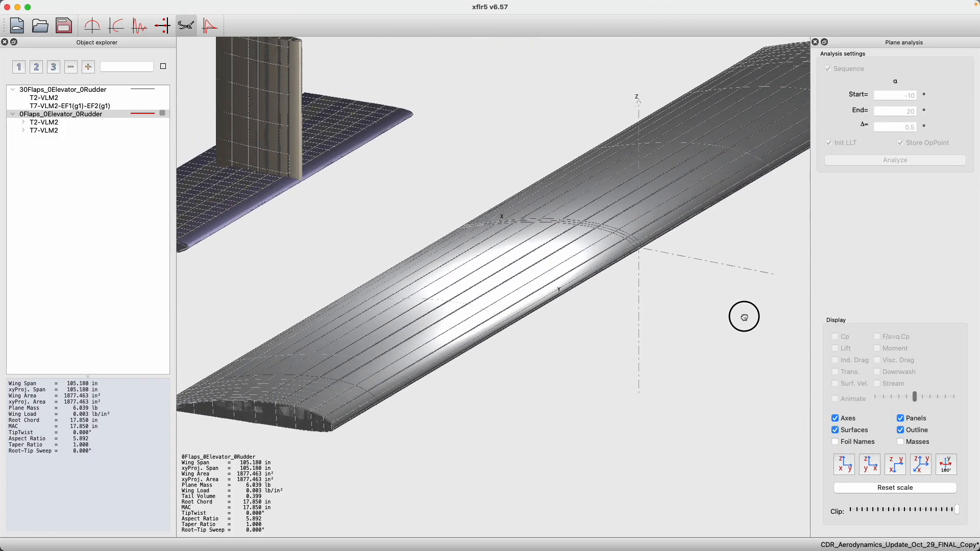
Compare the wing of the 30Flaps_0Elevator_0Rudder plane with that of 0Flaps_0Elevator_0Rudder, ending on the plane without flaps
click(70, 91)
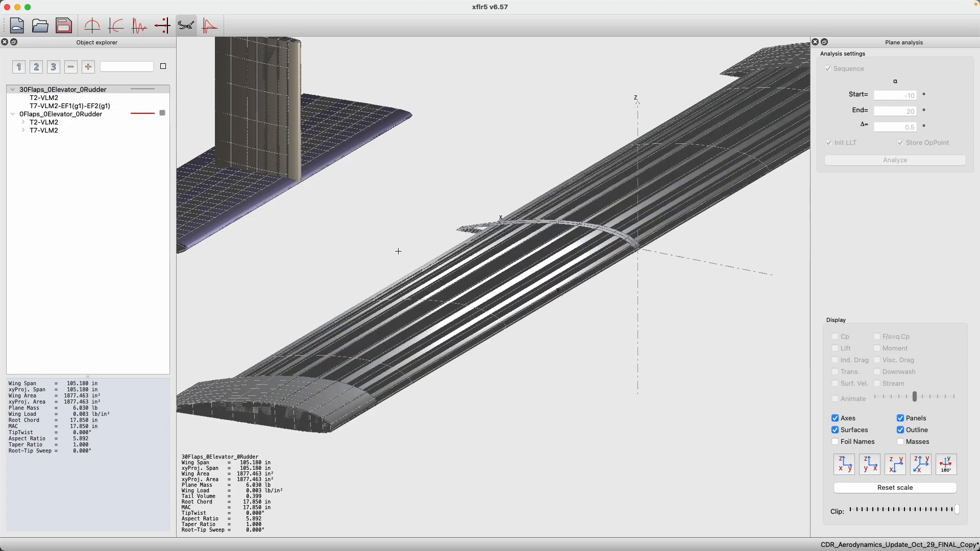
scroll(391, 247, up, 2)
drag(388, 247, 316, 215)
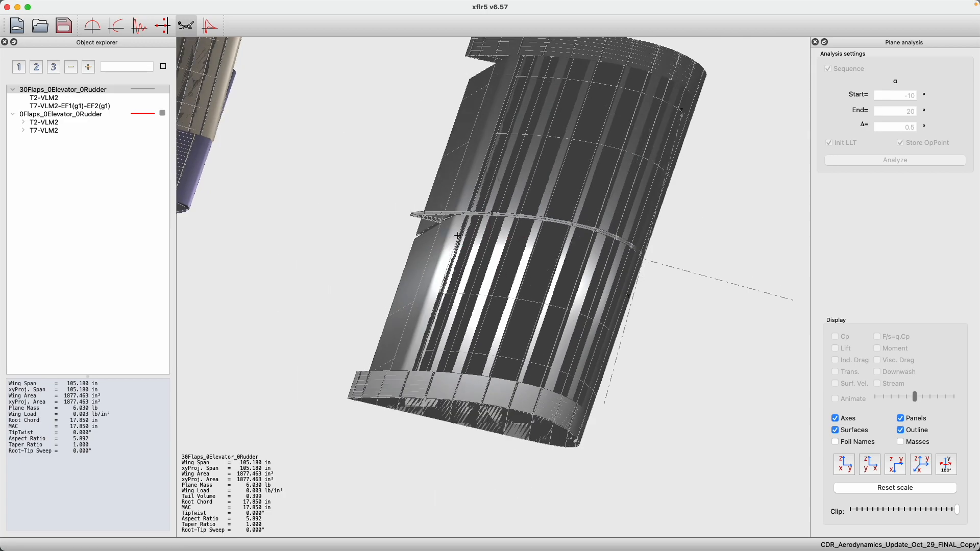
click(90, 115)
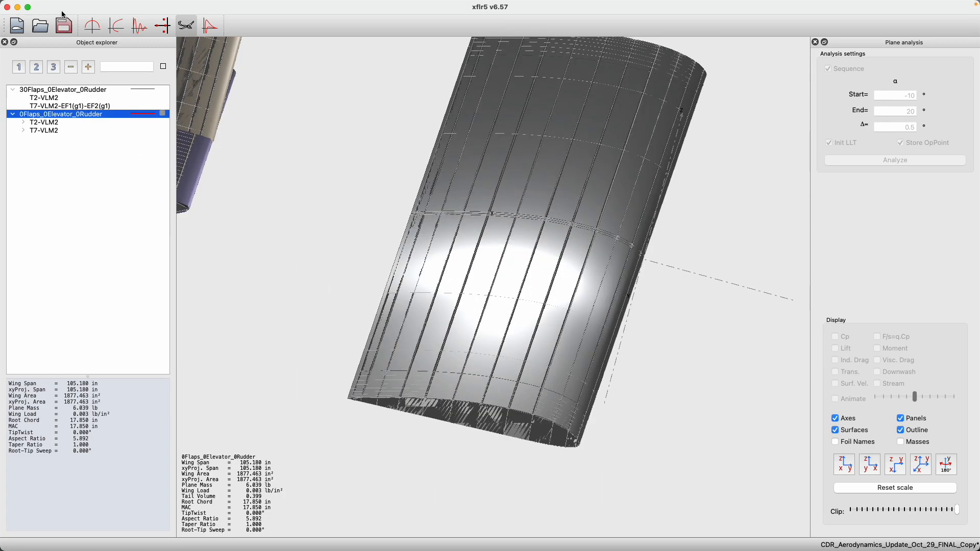
Start defining an analysis for the 0Flaps_0Elevator_0Rudder plane with the Type 2 (Fixed Lift) polar type
mouse_move(84, 1)
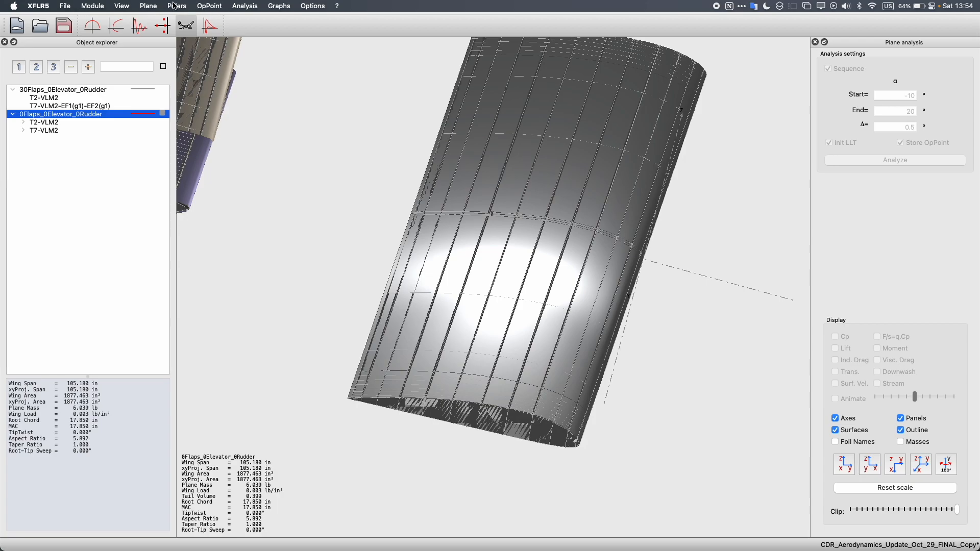
click(242, 6)
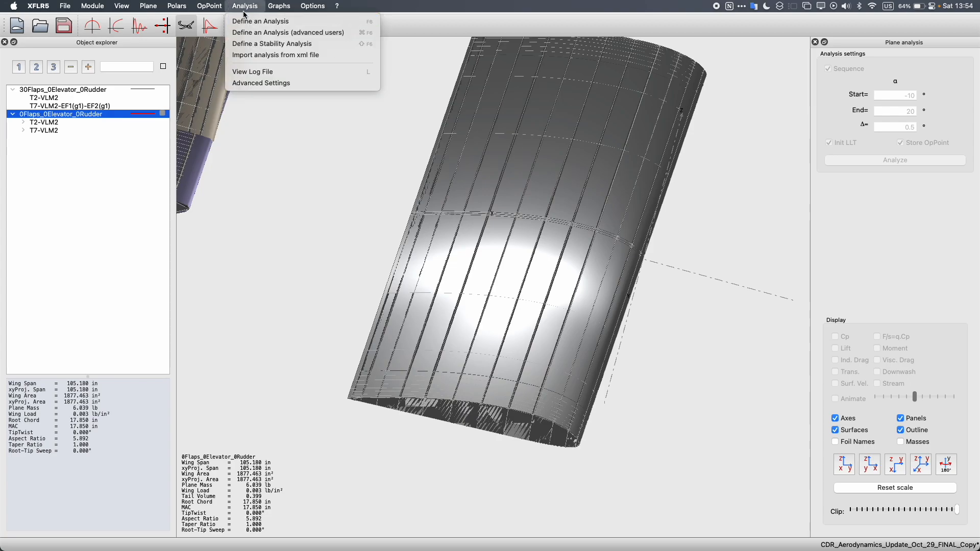
click(246, 21)
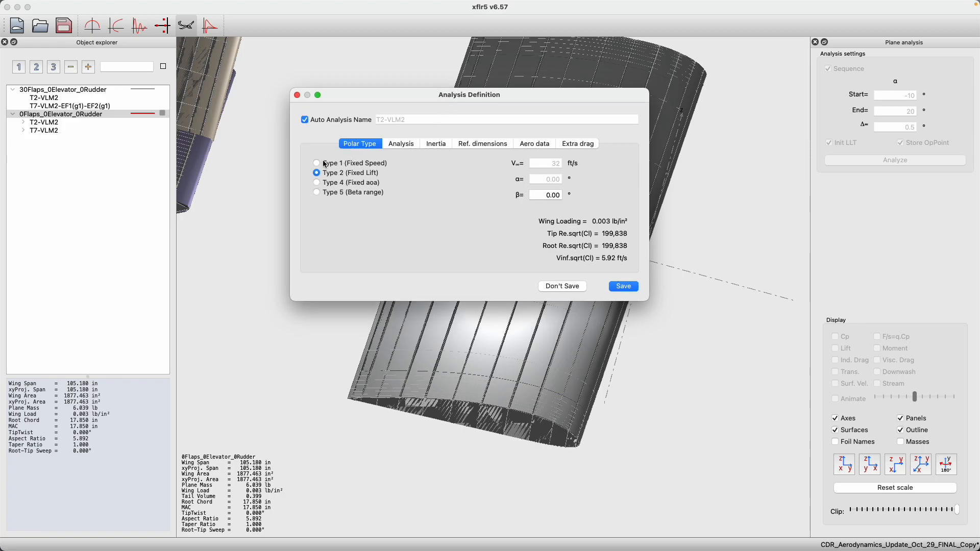
click(370, 189)
click(363, 175)
click(375, 167)
click(371, 174)
Review the new analysis's method, inertia, reference dimensions, aero data and extra drag settings
click(397, 148)
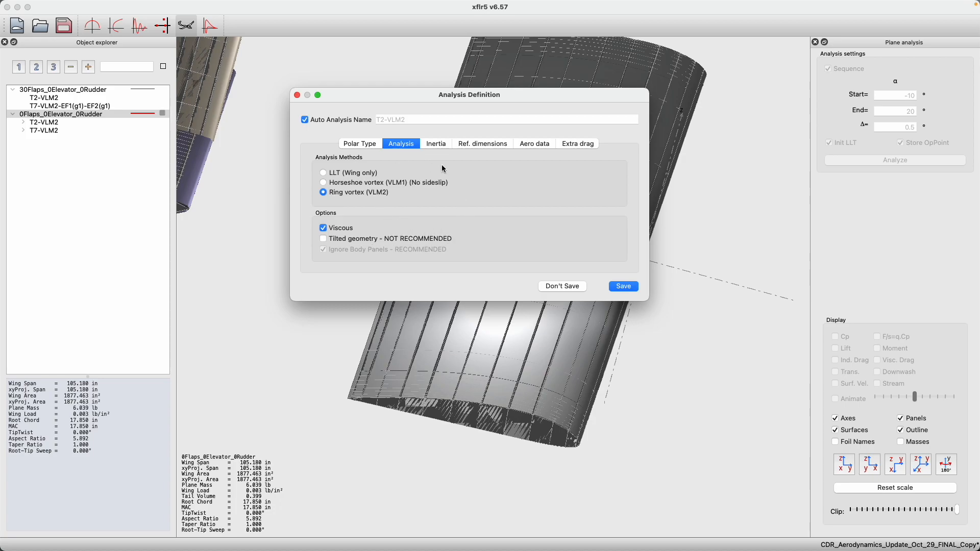
click(432, 146)
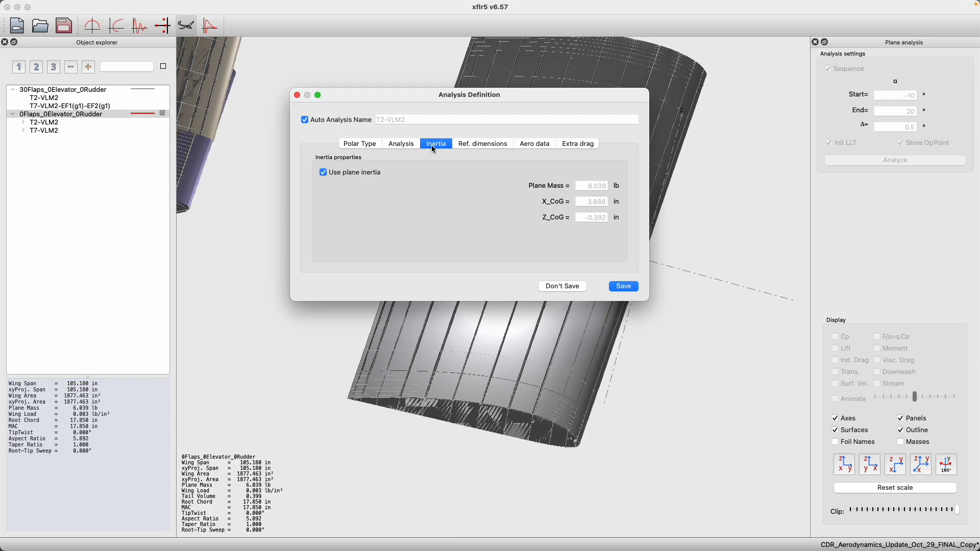
click(472, 145)
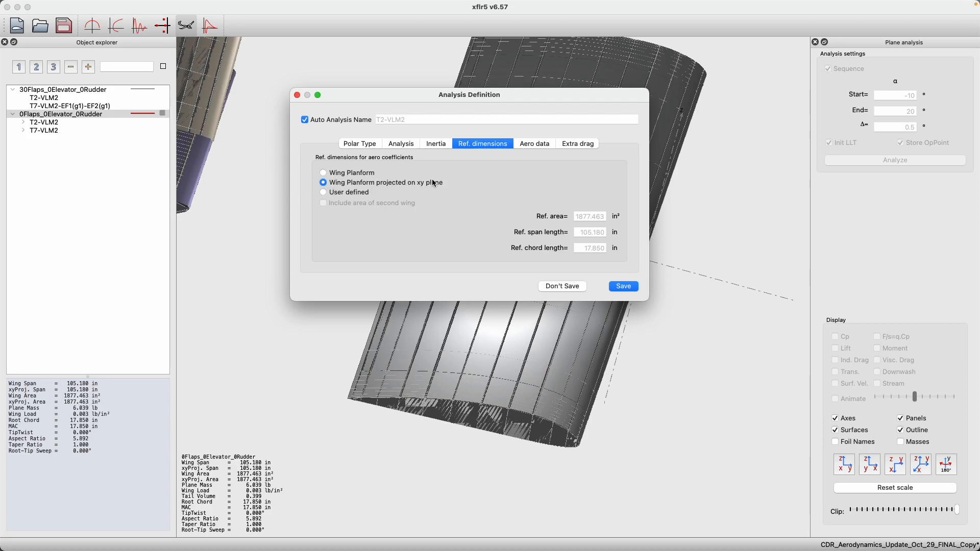
click(531, 146)
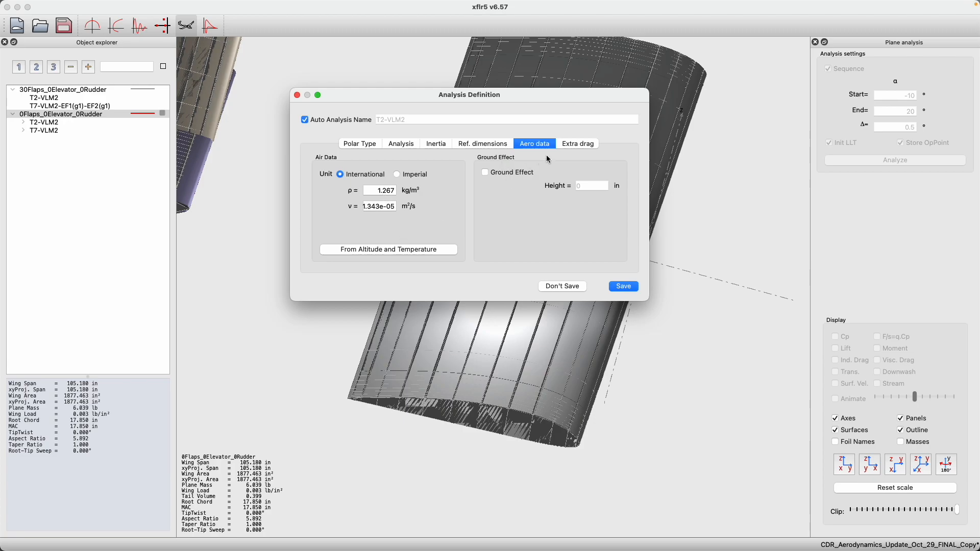
click(565, 149)
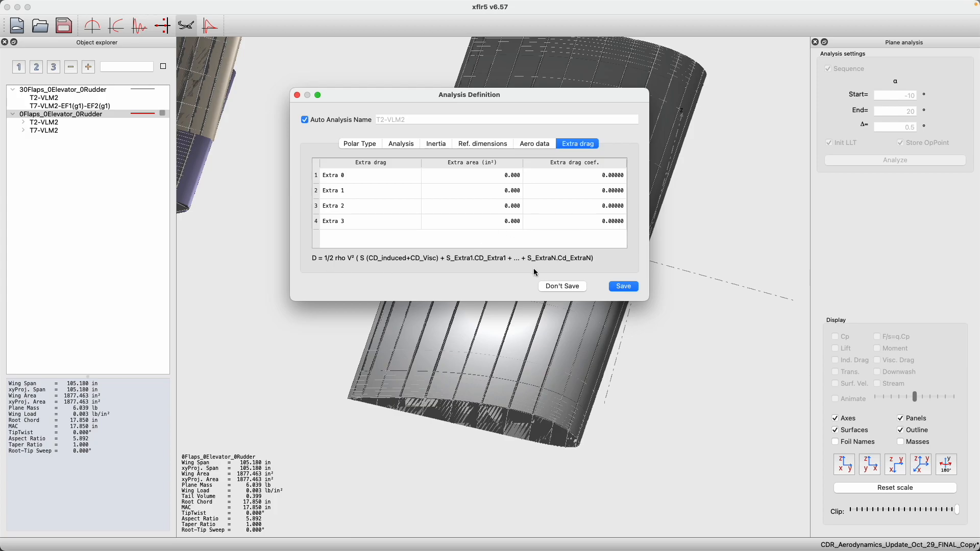
Save the analysis under the polar name T2-VLM2-Demo
click(623, 286)
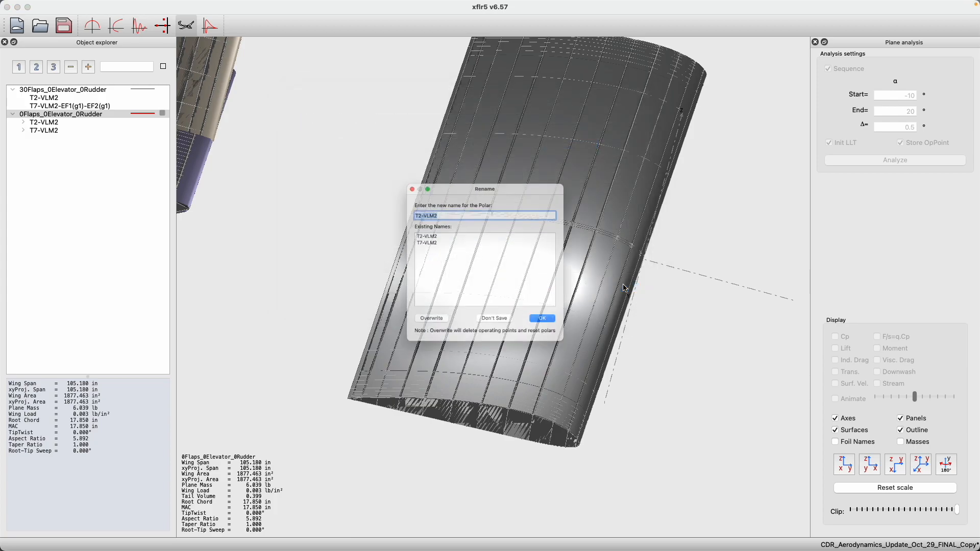
click(472, 202)
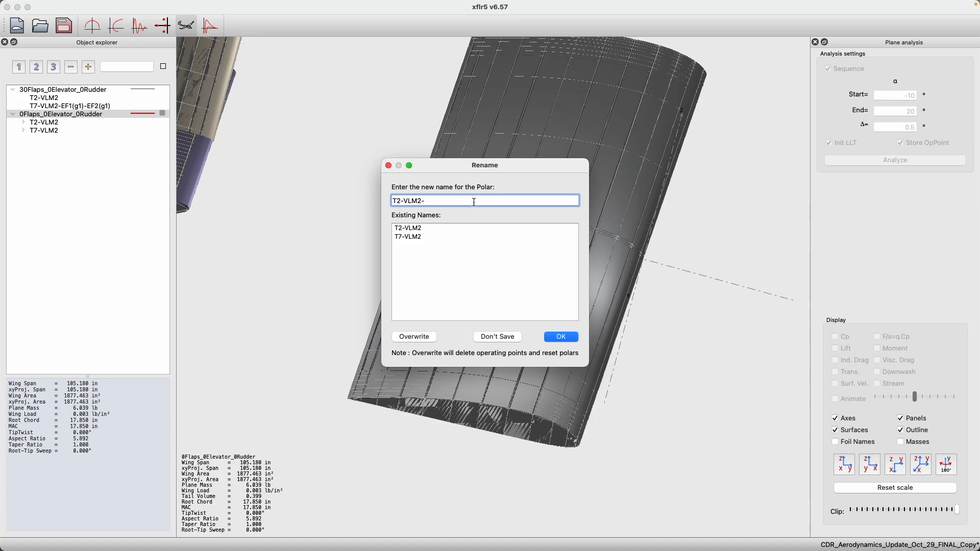
text(emo)
key(Return)
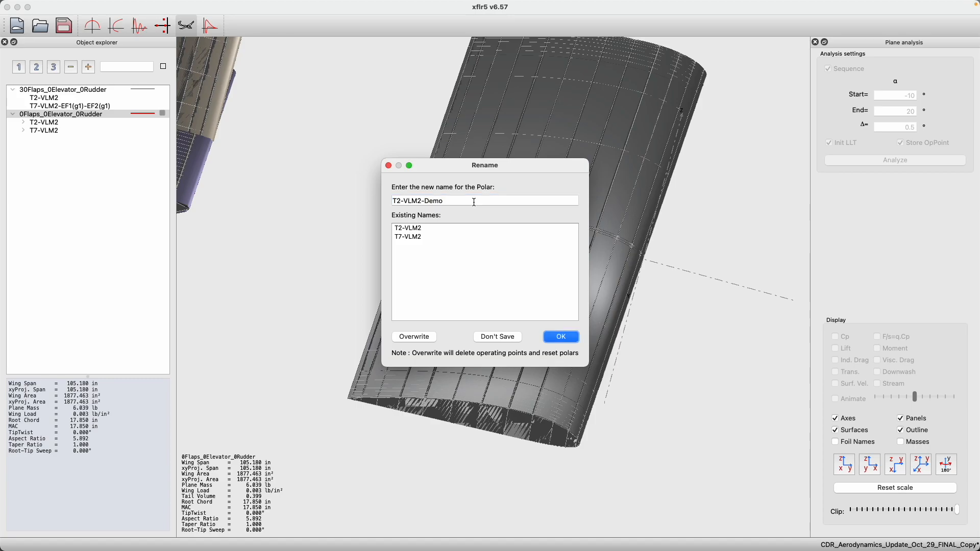
click(561, 337)
Show the plane in isometric view and run T2-VLM2-Demo for angles of attack from -10° to 20° in 0.5° steps
click(64, 129)
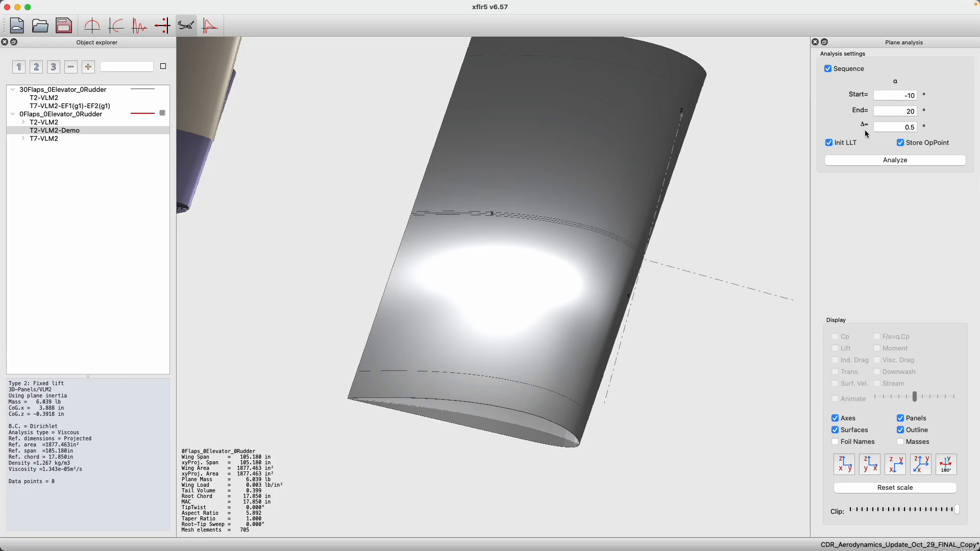
click(897, 127)
scroll(562, 254, up, 5)
scroll(554, 252, down, 9)
drag(642, 390, 606, 423)
scroll(606, 423, down, 10)
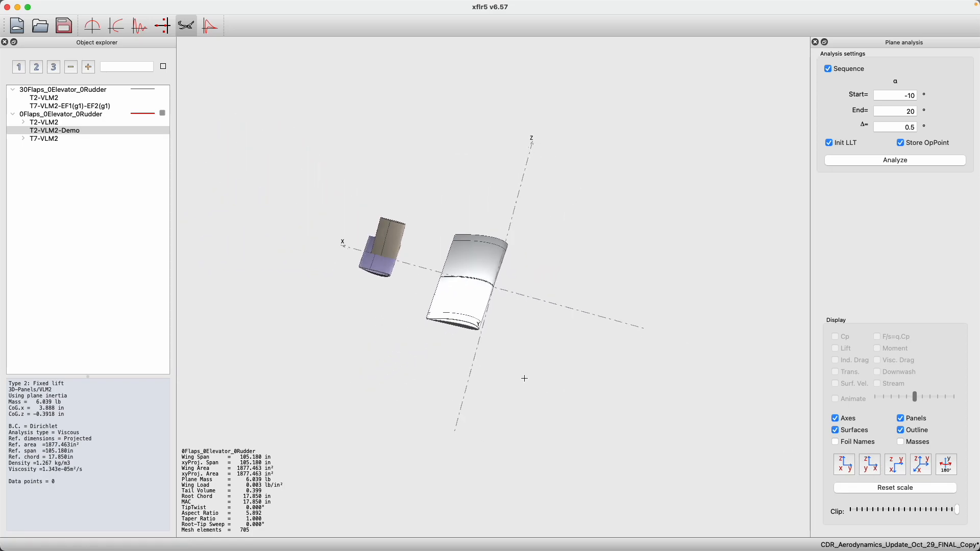
scroll(515, 359, up, 10)
scroll(592, 374, down, 5)
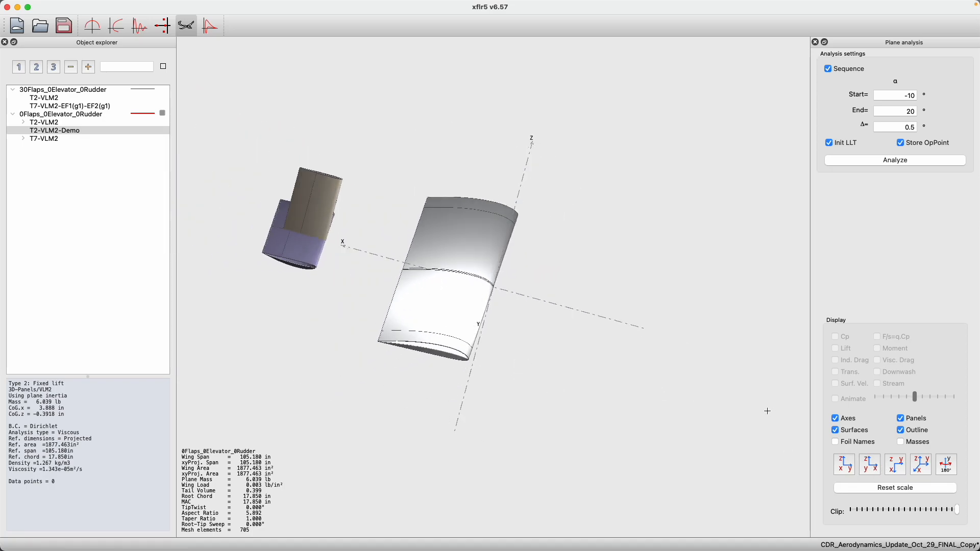
click(917, 464)
click(894, 161)
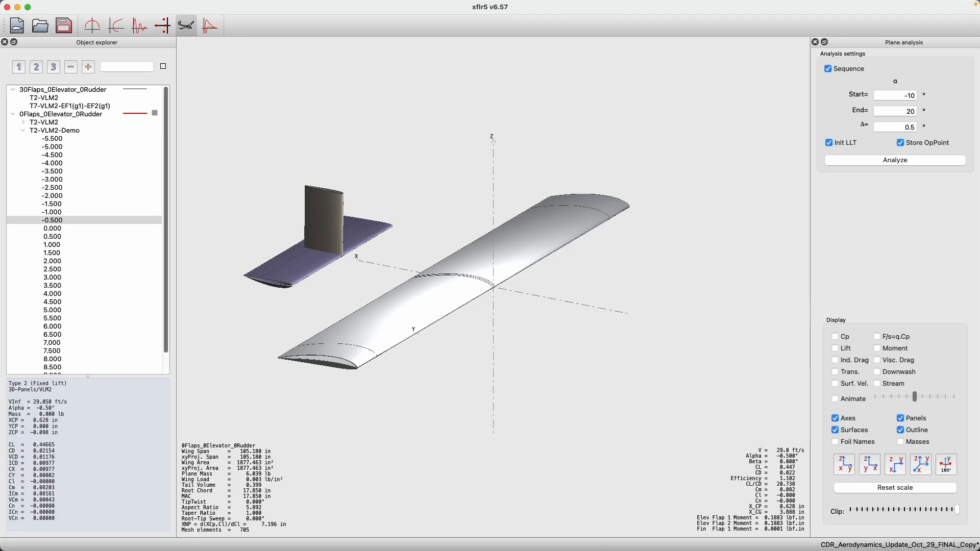
Examine the 3D panel analysis log for points that could not be interpolated at high angles of attack, and close it
drag(562, 549, 389, 75)
scroll(424, 153, up, 20)
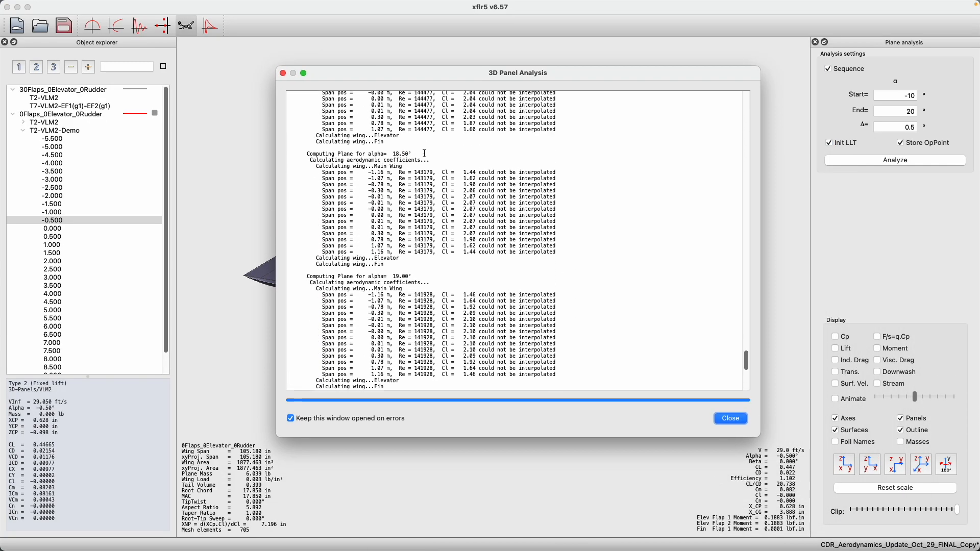
scroll(424, 153, down, 15)
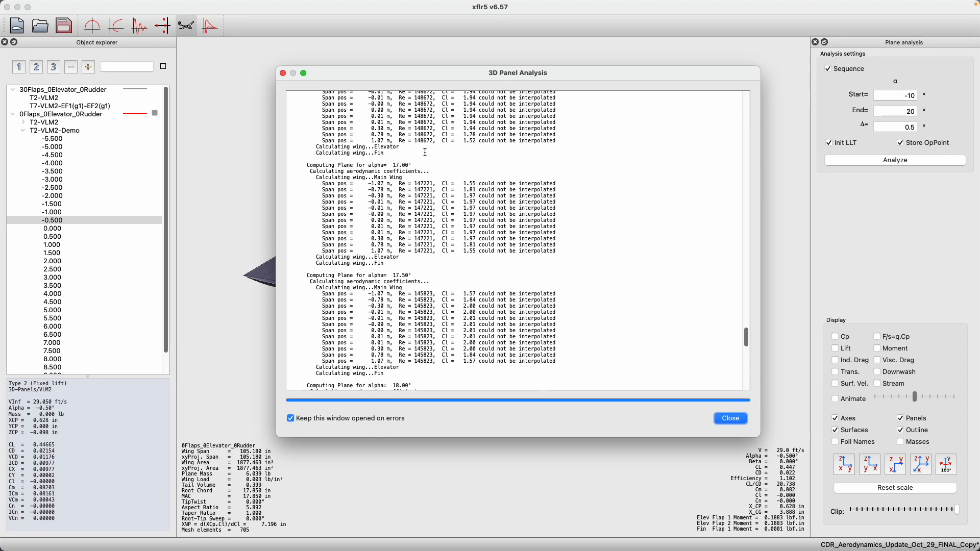
scroll(363, 193, down, 15)
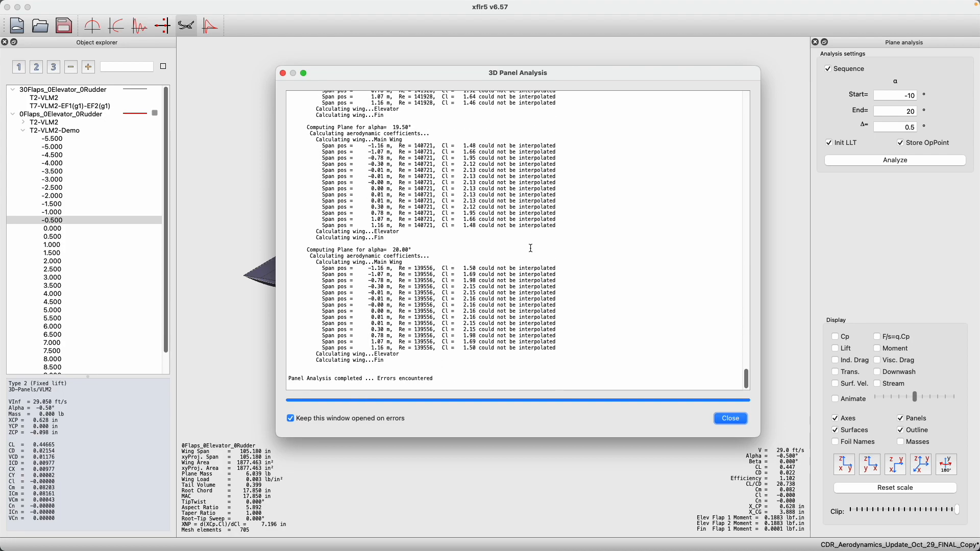
drag(478, 308, 560, 305)
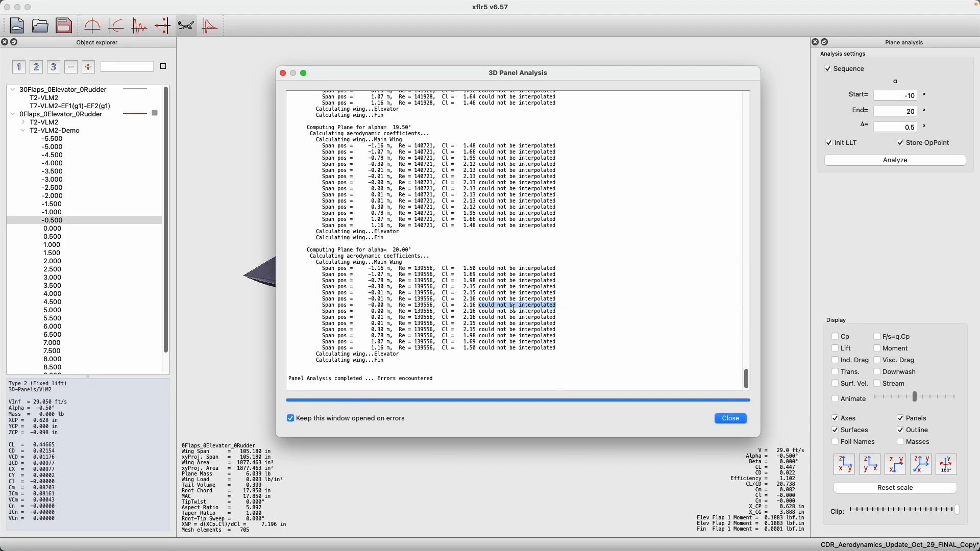
click(732, 419)
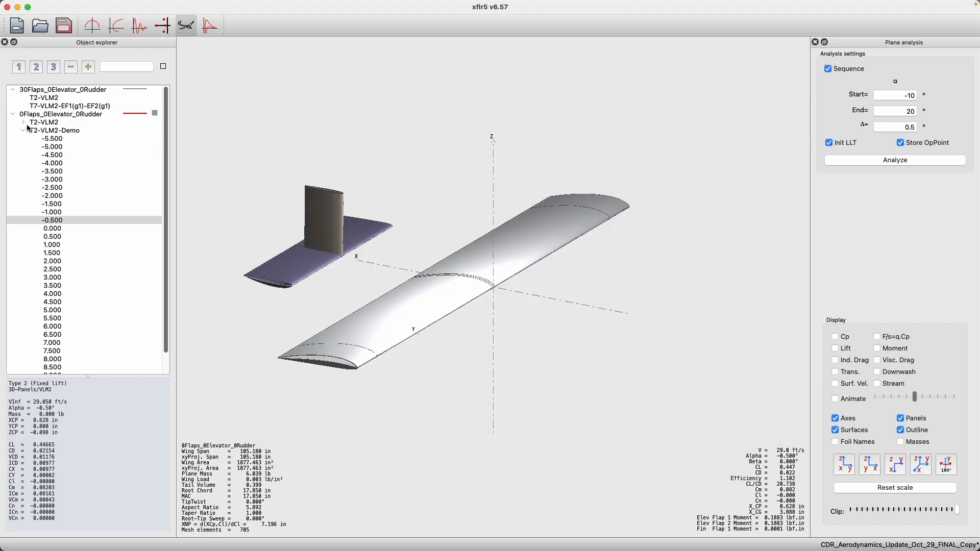
Go through the T2-VLM2-Demo operating points from -5.5° up to 4.0°
click(23, 130)
click(59, 133)
click(22, 131)
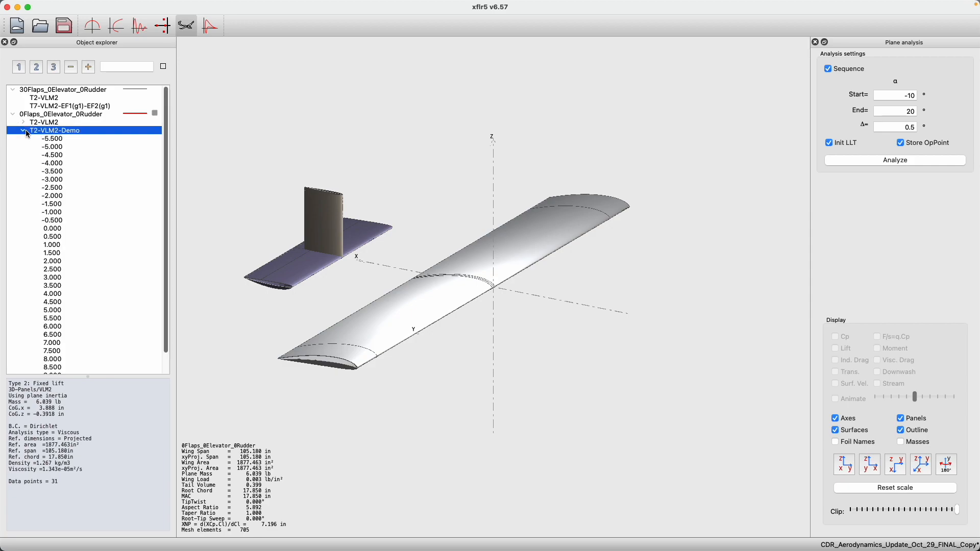
click(64, 146)
click(63, 142)
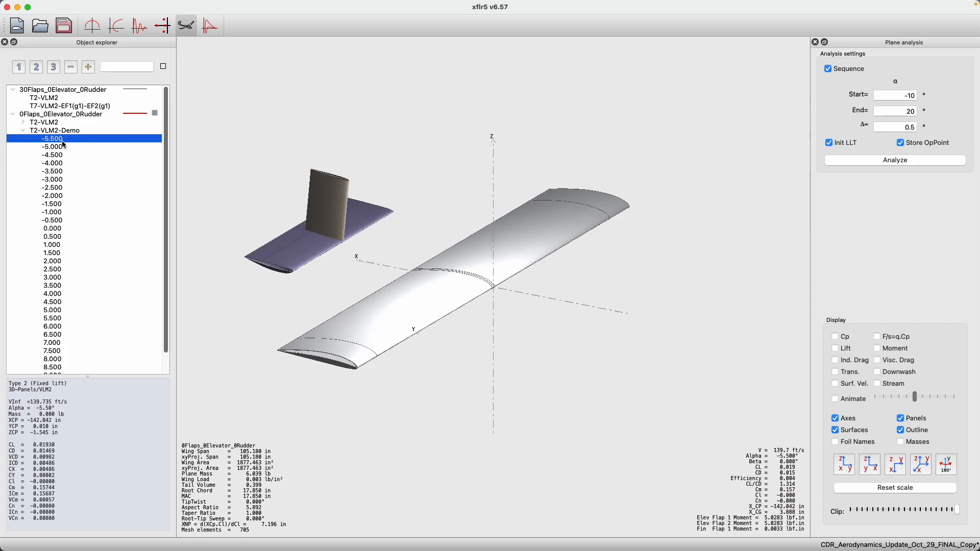
key(Down)
key(Down)
key(Down)
key(Down)
key(Down)
key(Down)
key(Down)
key(Down)
key(Down)
key(Down)
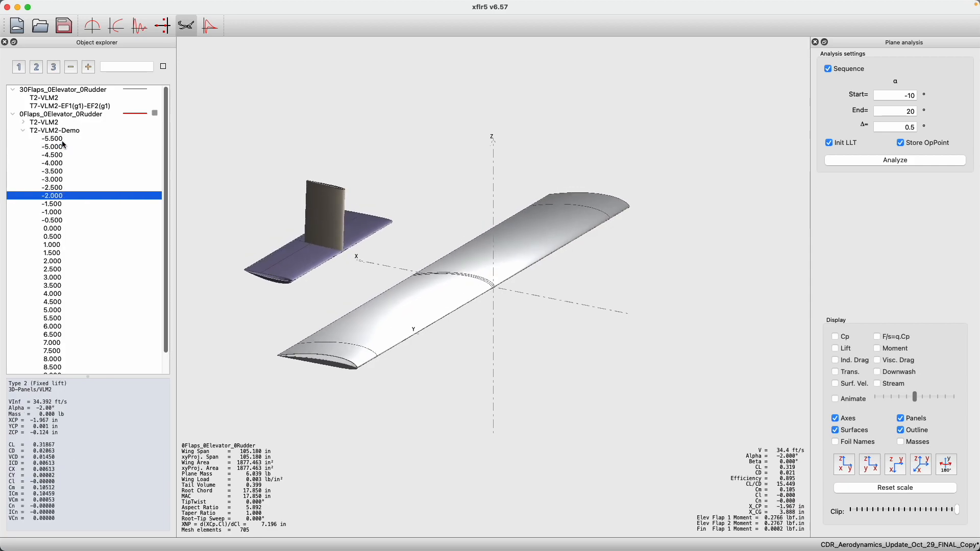
key(Down)
key(Down)
key(Down)
key(Down)
key(Down)
key(Down)
key(Down)
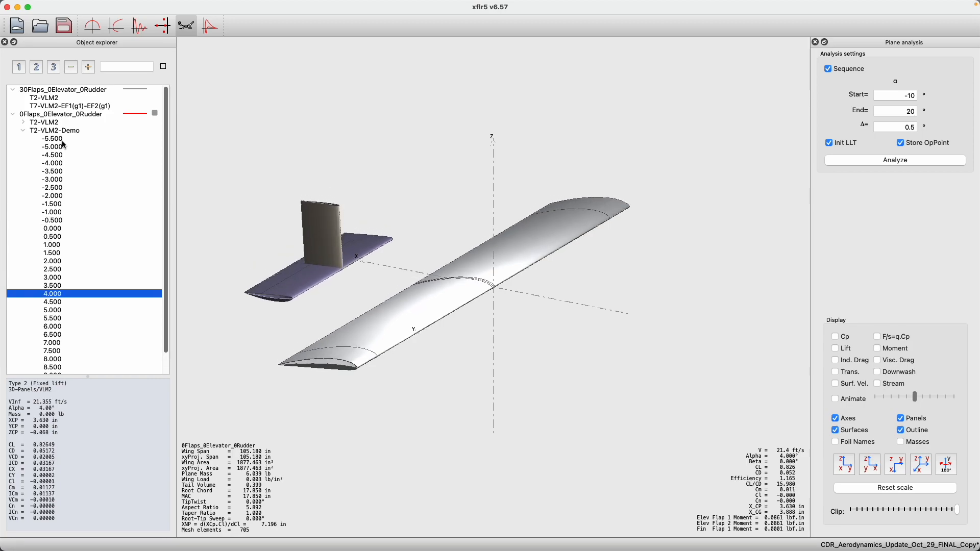
Go back down through the operating points to -2.0°
key(Up)
key(Up)
key(Up)
key(Up)
key(Up)
key(Up)
key(Up)
key(Up)
key(Up)
key(Up)
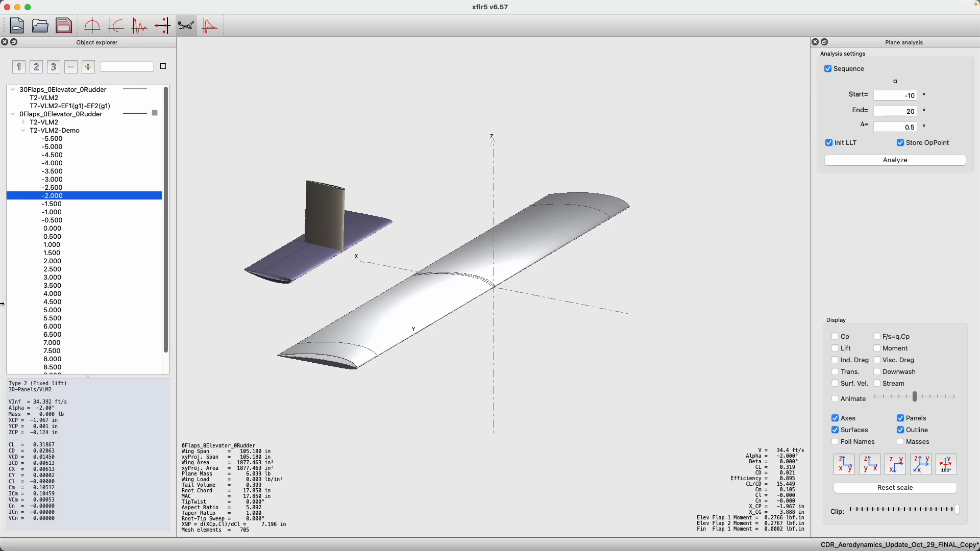
Display the lift, panel forces (F/s=q.Cp) and moment on the plane
click(835, 337)
click(837, 350)
click(885, 339)
click(879, 349)
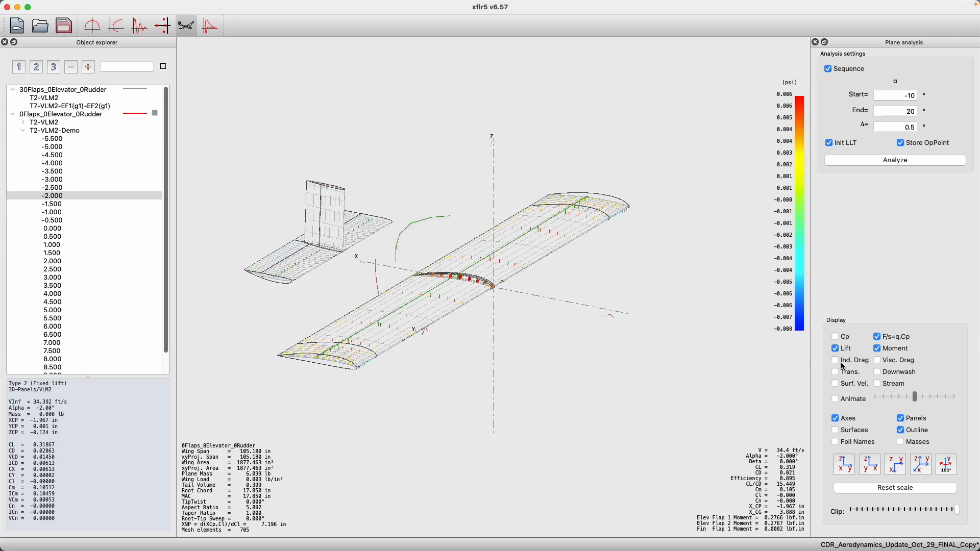
Add induced drag, viscous drag, downwash, transition, surface velocity and streamlines to the 3D display
click(837, 361)
click(877, 360)
click(877, 373)
click(842, 373)
click(844, 386)
click(877, 384)
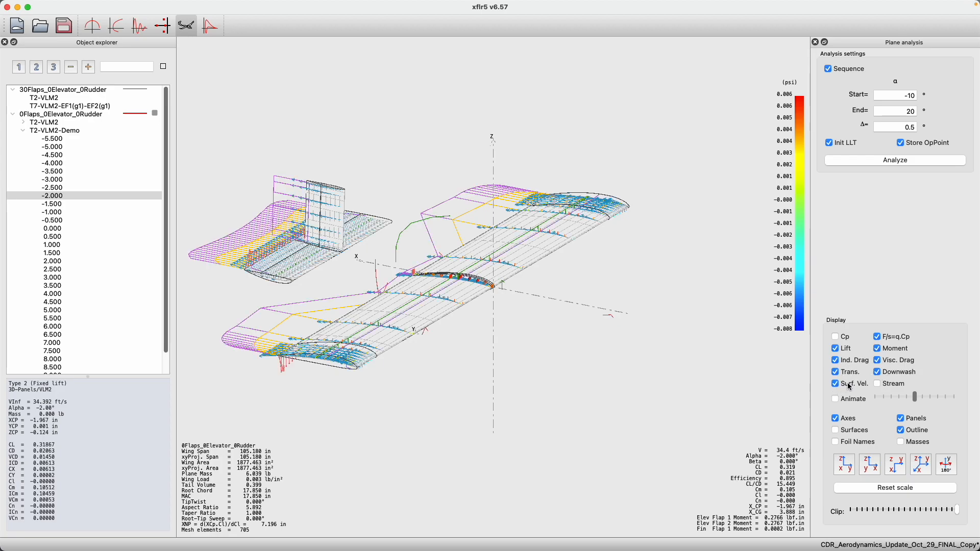
drag(429, 370, 485, 398)
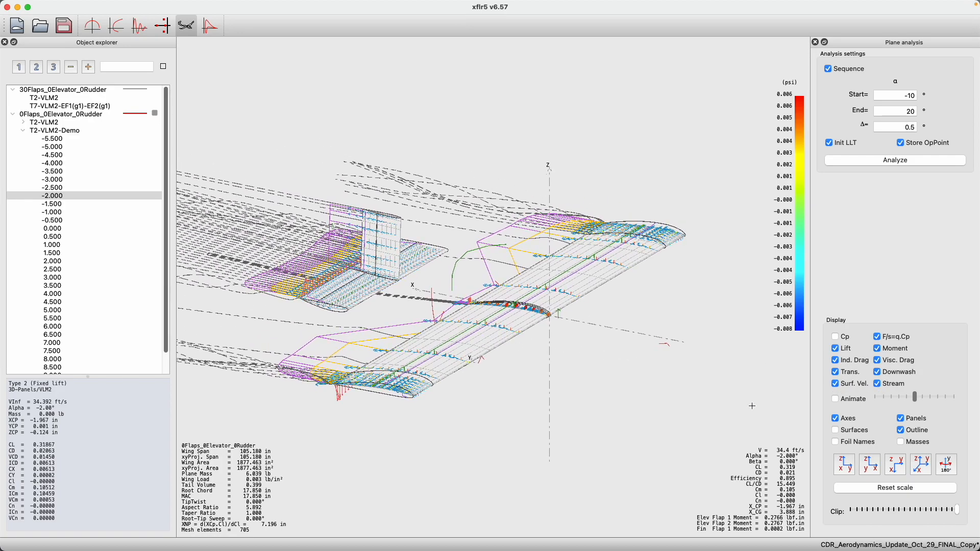
Turn on the surfaces and masses in the 3D display, and briefly show the foil names
click(835, 431)
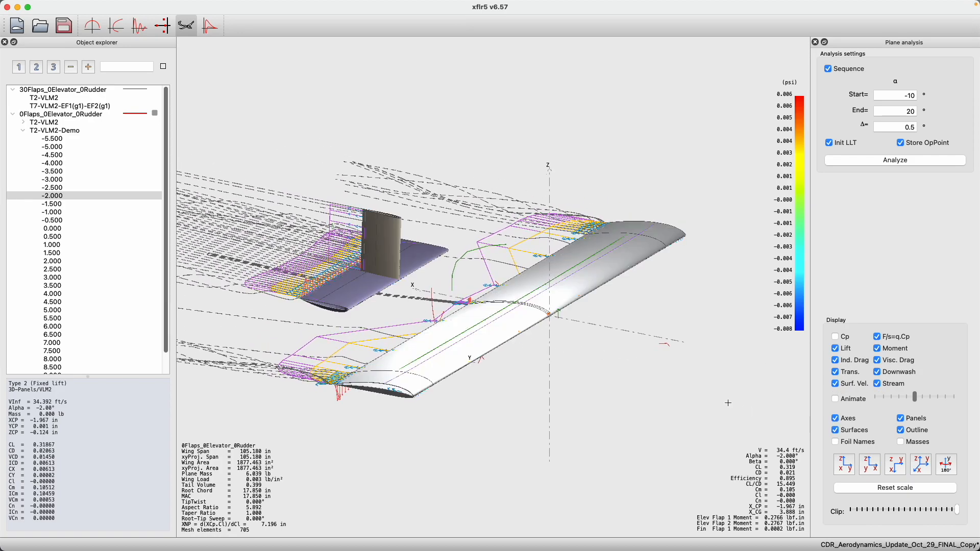
click(905, 444)
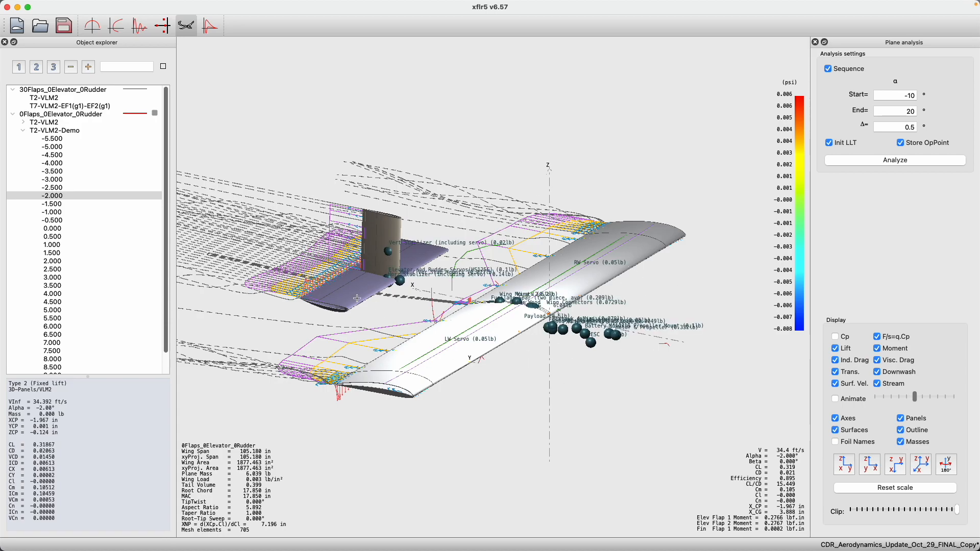
click(848, 444)
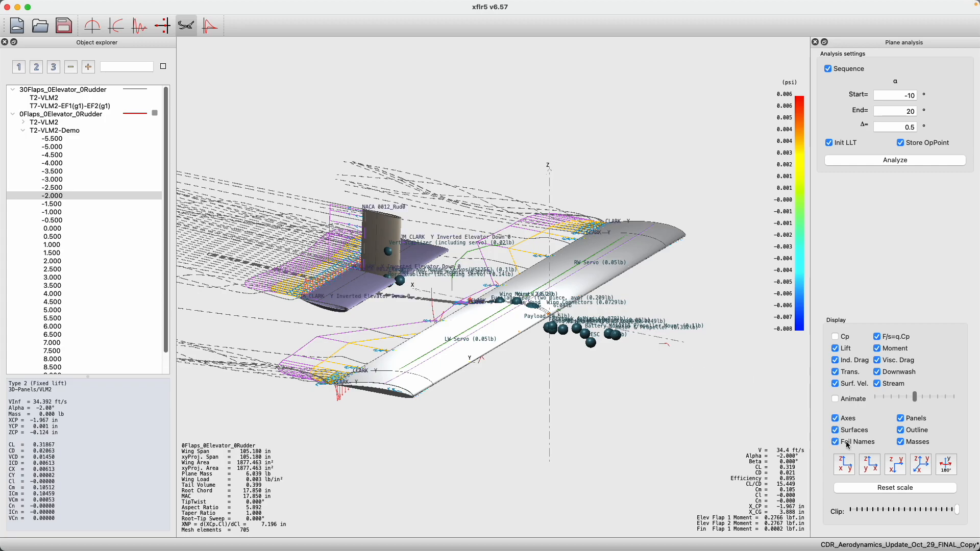
click(848, 444)
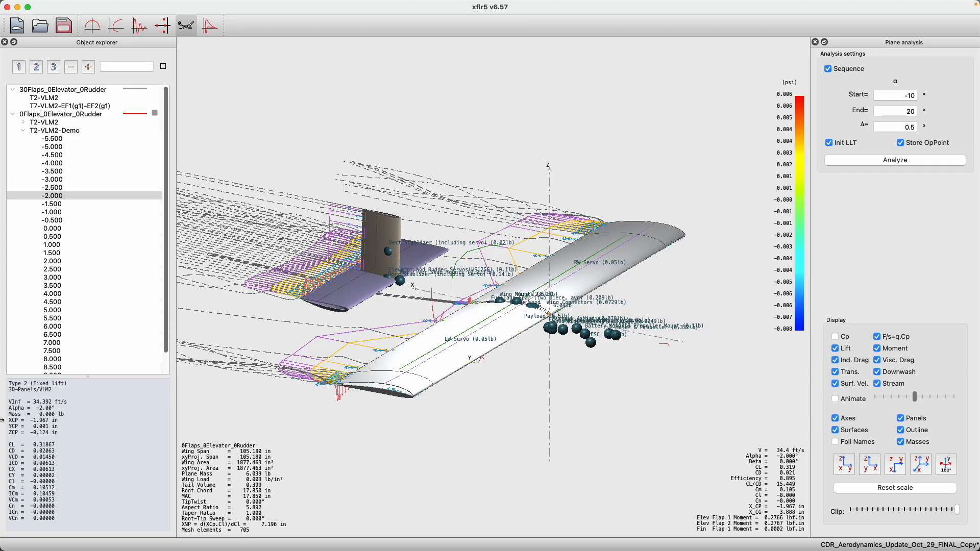
Compare the displayed flow and force results for the operating points from -2.5° to 4.5°
click(57, 192)
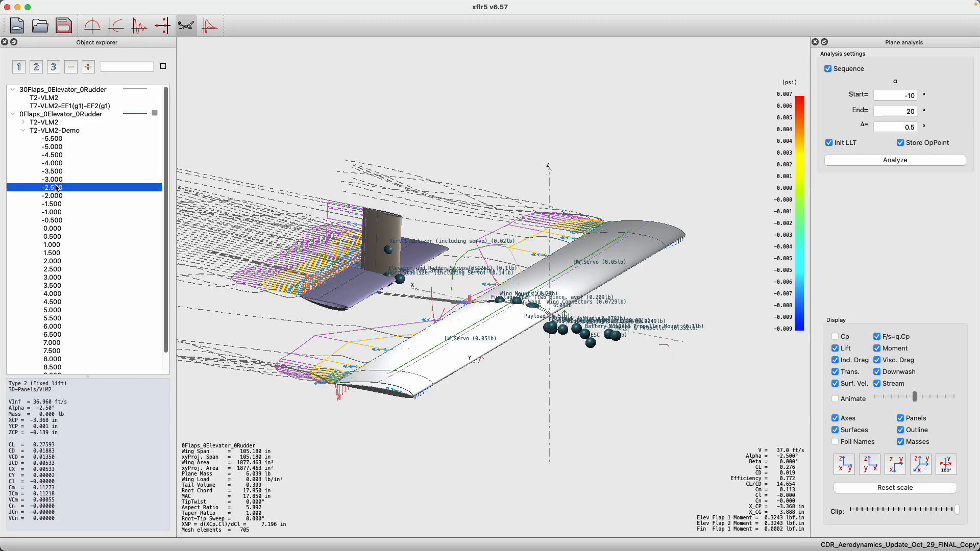
key(Down)
key(Down)
key(Down)
key(Down)
key(Down)
key(Down)
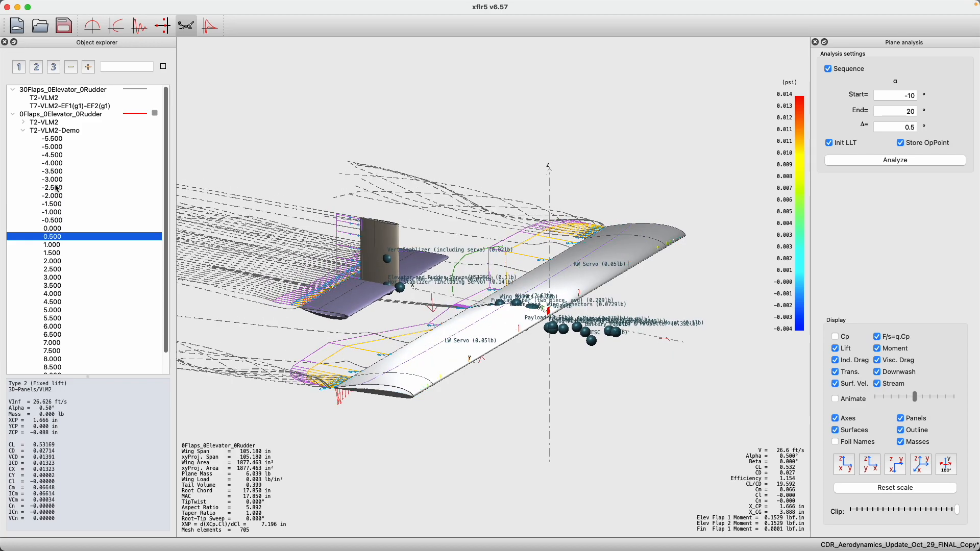
key(Down)
key(Down)
key(Down)
key(Down)
key(Down)
key(Down)
key(Down)
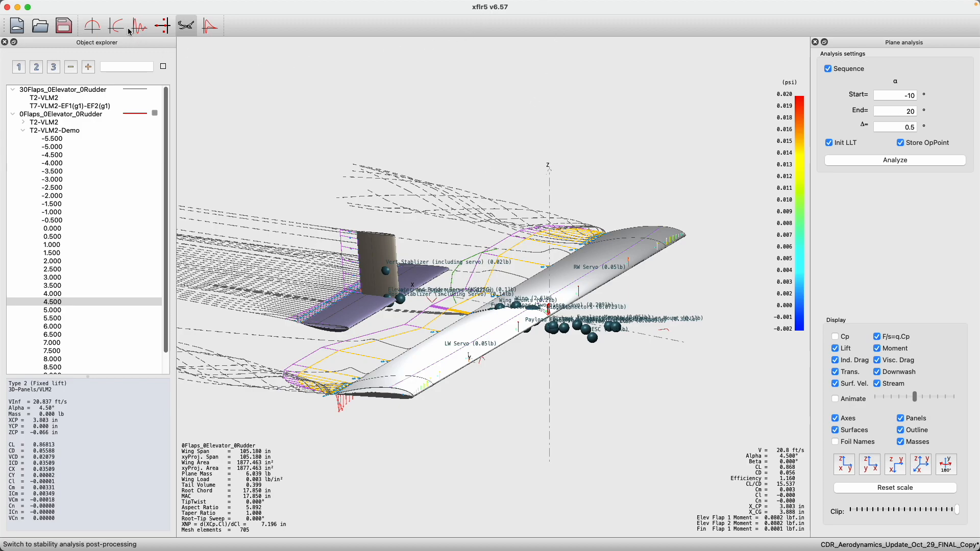
Switch to the operating point view and set its graph to plot Bending moment against Y - span
click(99, 32)
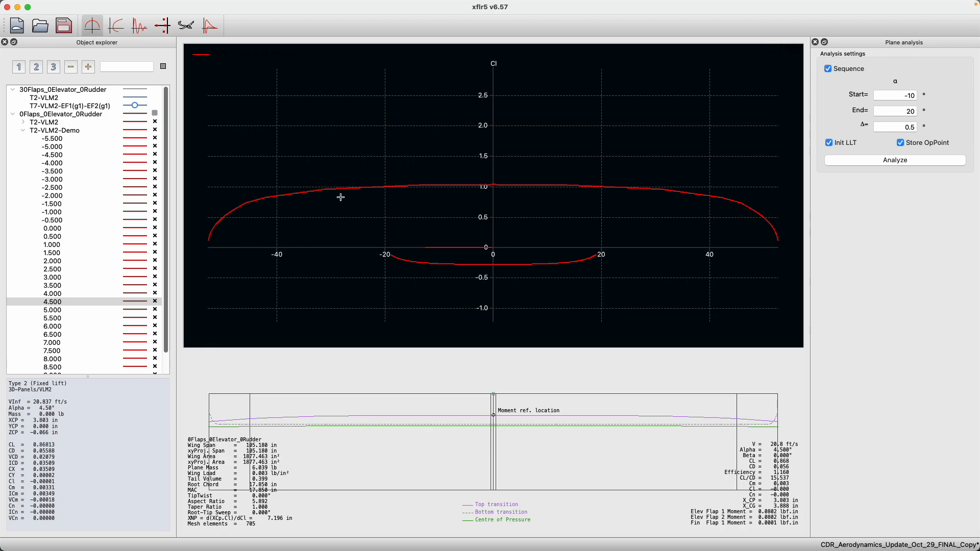
scroll(841, 34, left, 5)
right_click(494, 168)
mouse_move(524, 203)
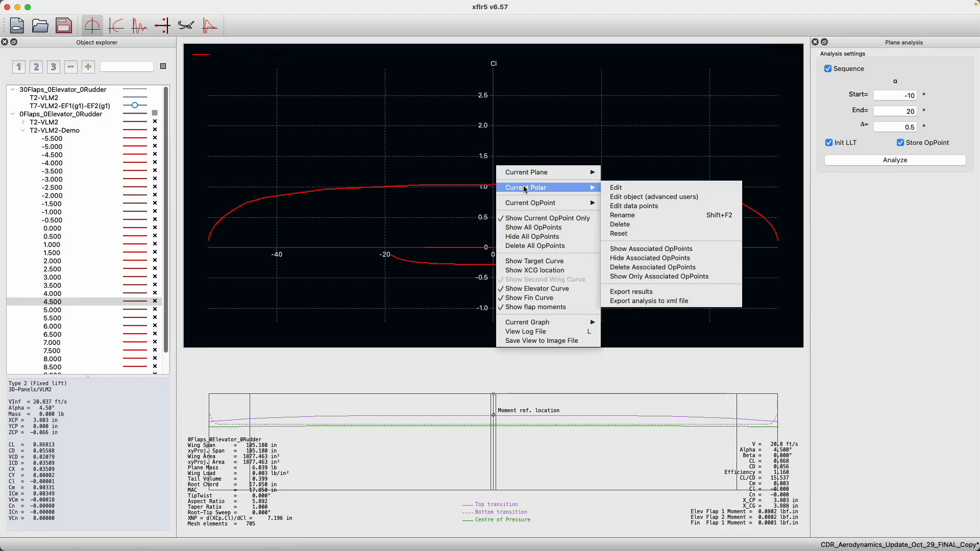
mouse_move(550, 173)
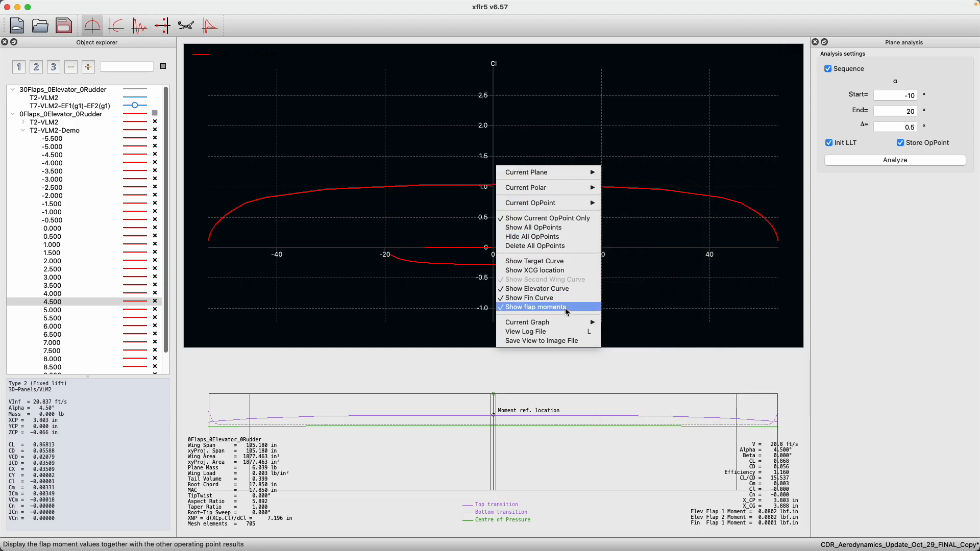
mouse_move(581, 322)
click(621, 333)
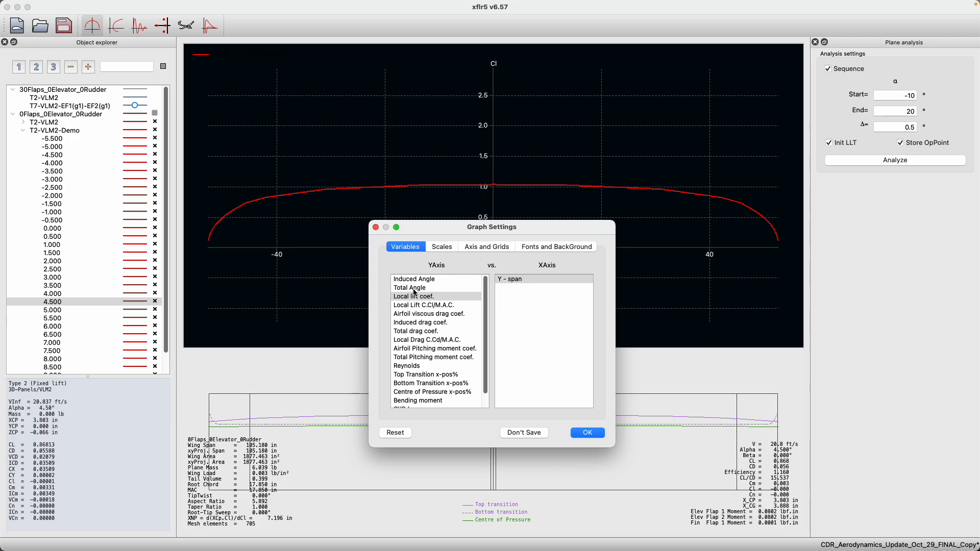
click(415, 286)
click(425, 297)
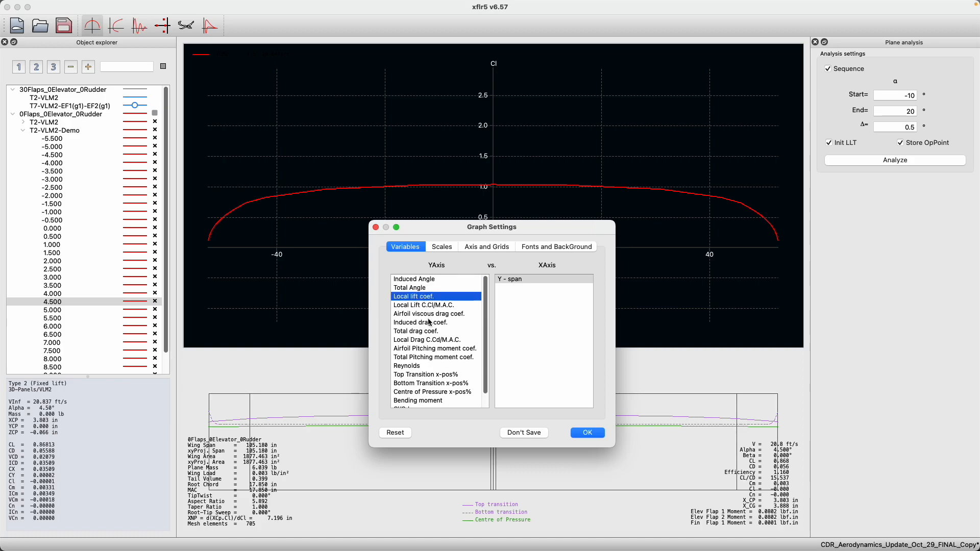
scroll(433, 350, down, 2)
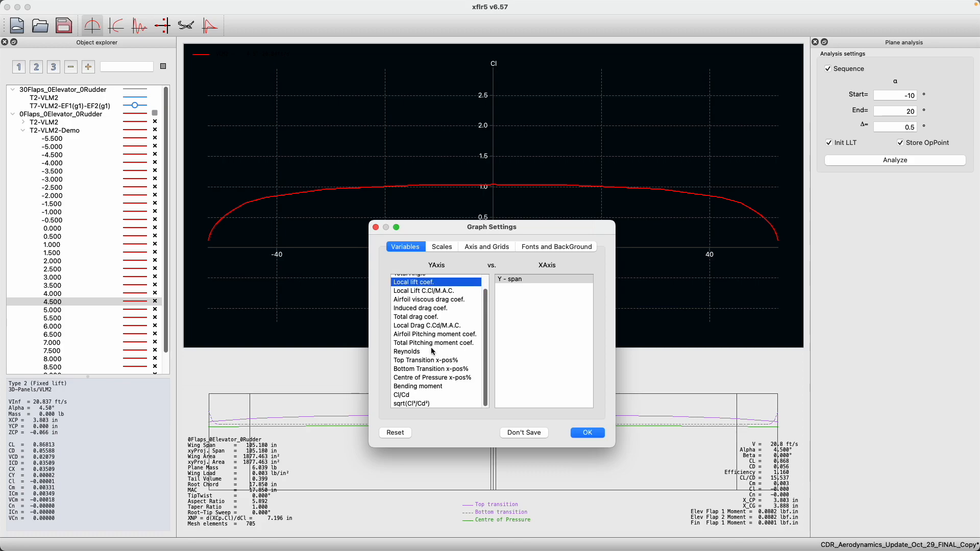
scroll(427, 345, up, 2)
scroll(428, 352, down, 2)
click(432, 386)
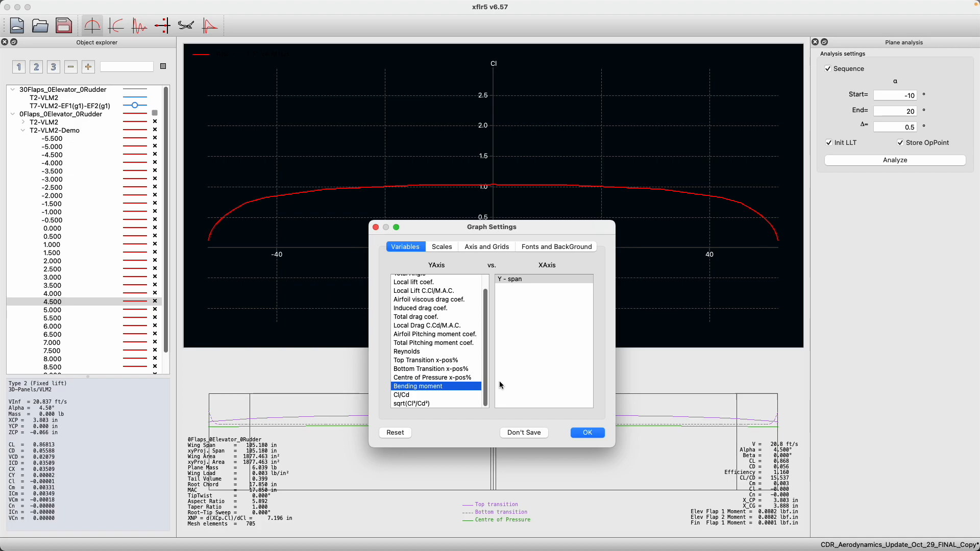
click(584, 434)
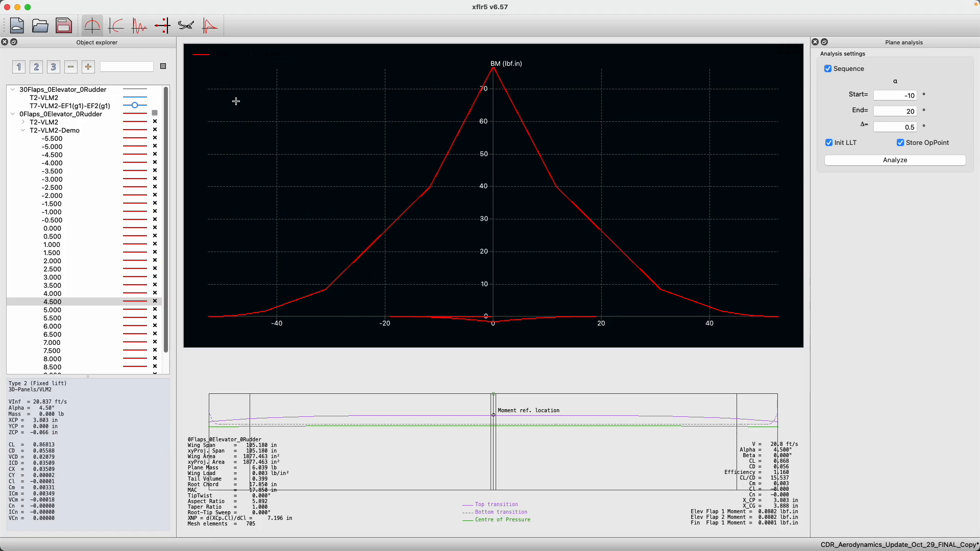
Switch to the polar view and change the Cm versus CL graph to plot CD against CL
click(116, 26)
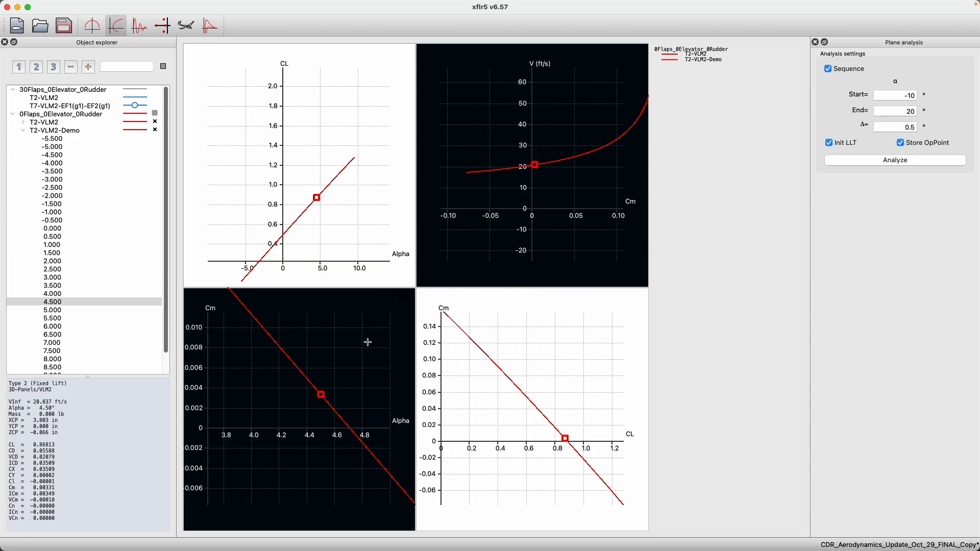
right_click(479, 374)
click(365, 366)
right_click(530, 388)
mouse_move(561, 411)
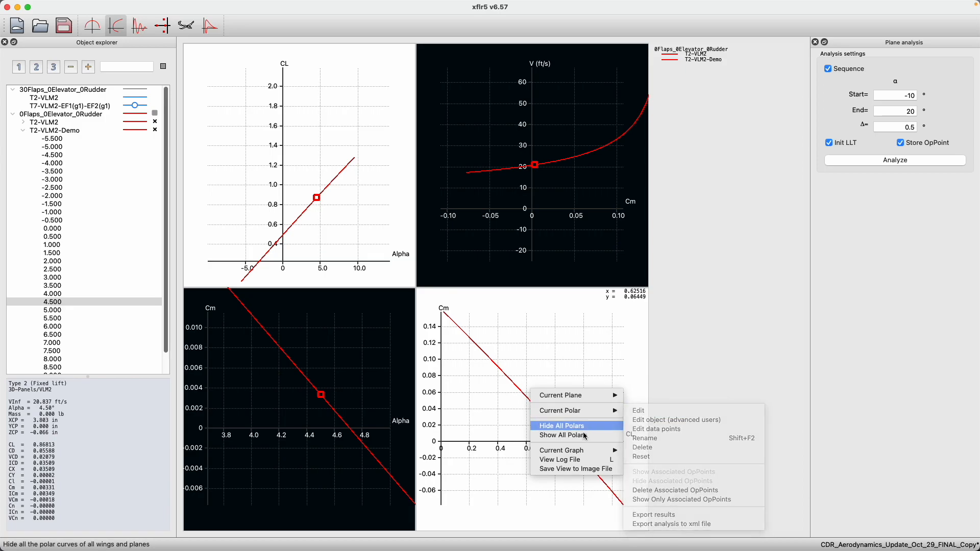
mouse_move(587, 453)
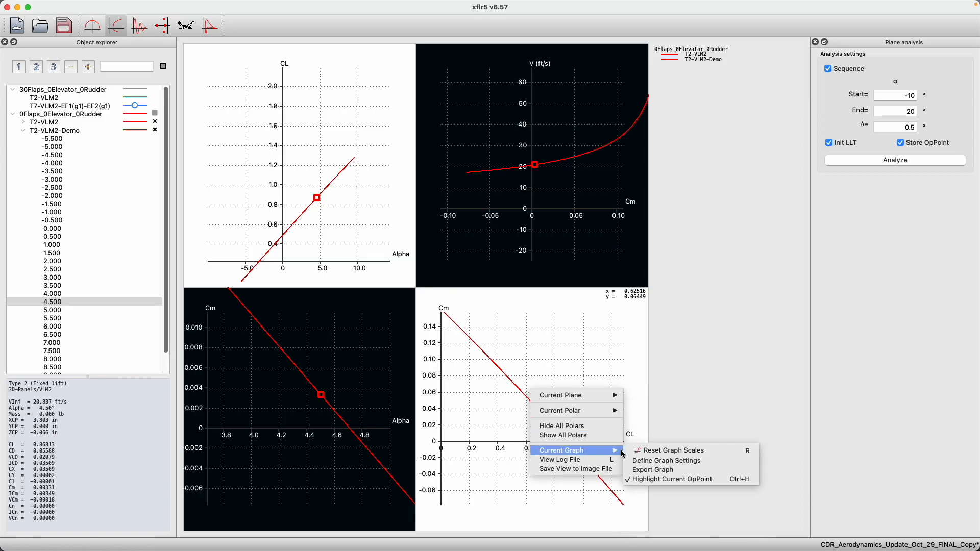
click(645, 462)
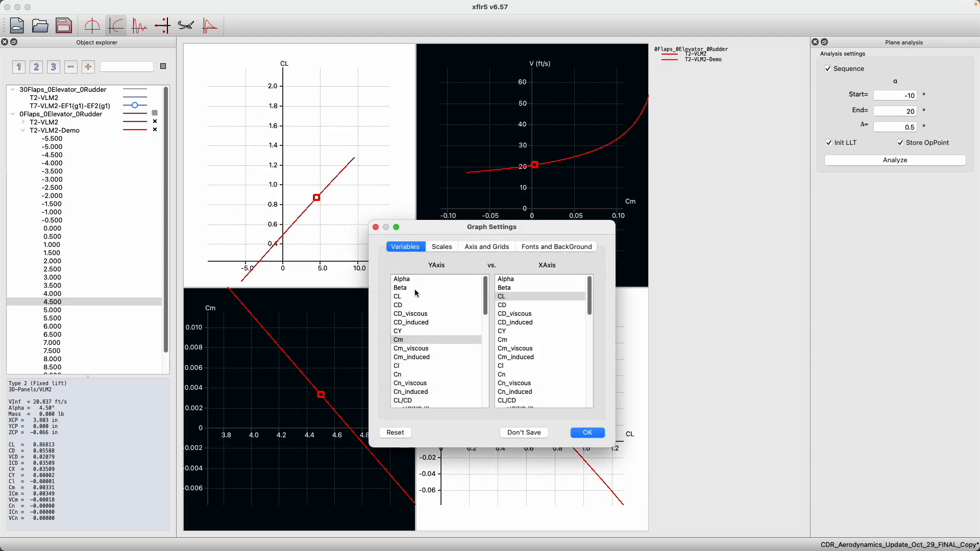
click(411, 305)
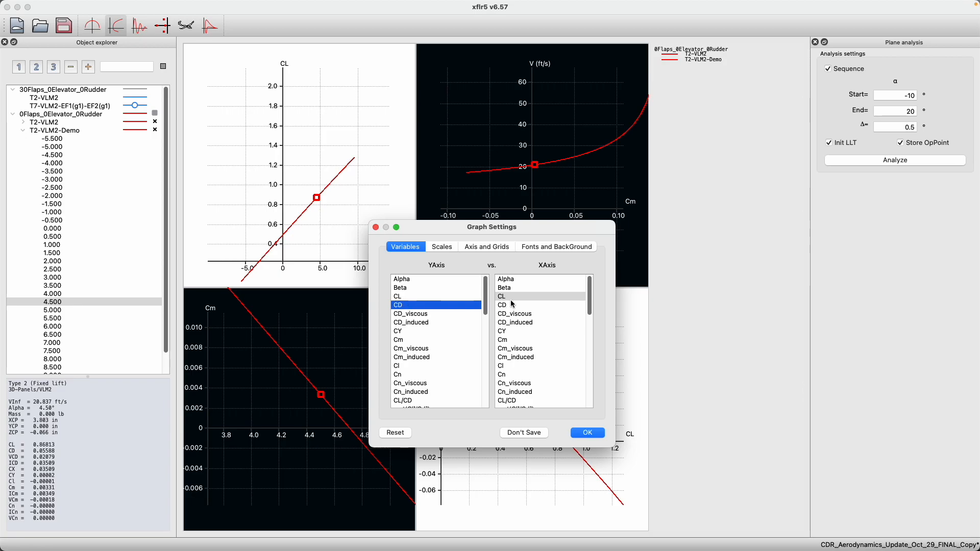
click(587, 433)
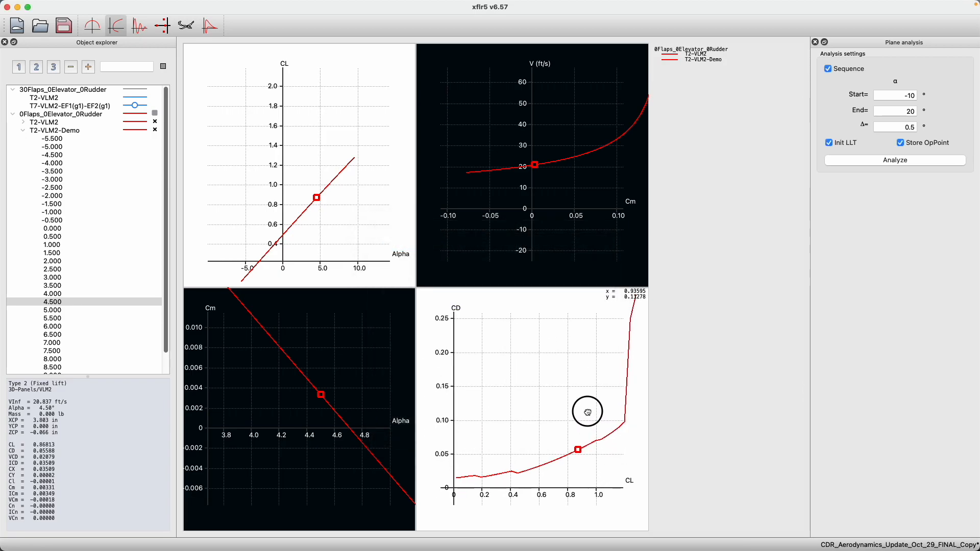
scroll(511, 405, down, 10)
drag(517, 400, 516, 407)
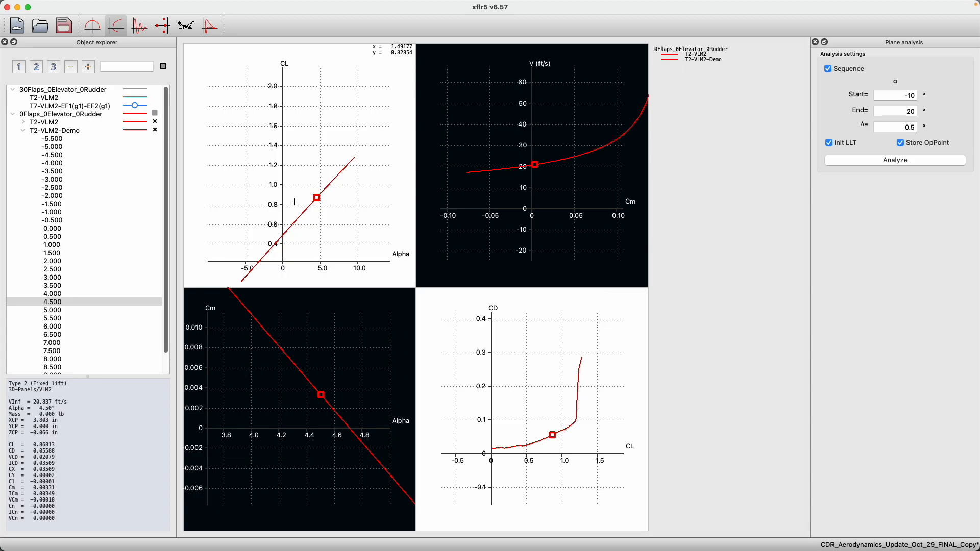
Step through the T2-VLM2-Demo operating points from negative angles up to 5° and return to 4.5°, comparing their positions on the polar graphs
click(78, 178)
key(Down)
key(Down)
key(Down)
key(Down)
key(Down)
key(Down)
key(Down)
key(Down)
key(Down)
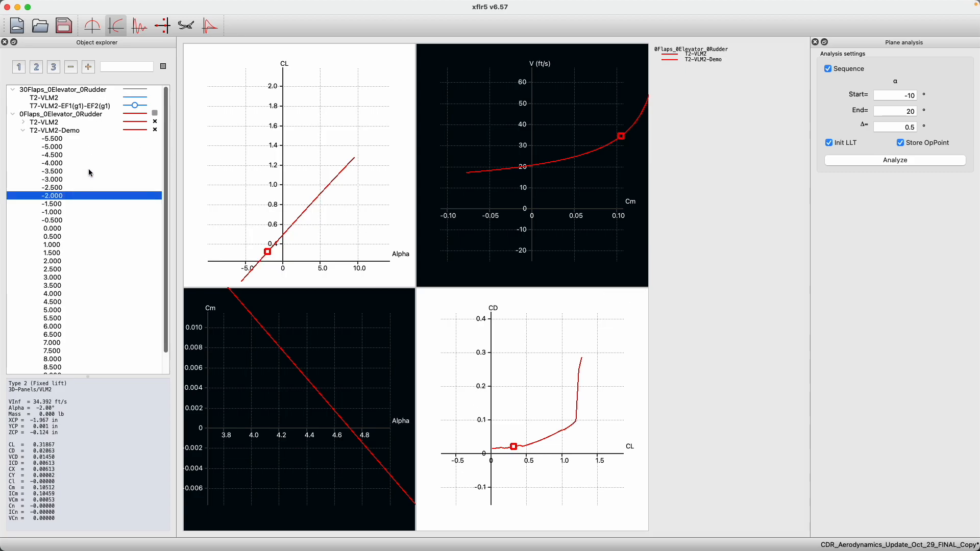
key(Down)
key(Down)
key(Down)
key(Down)
key(Down)
key(Down)
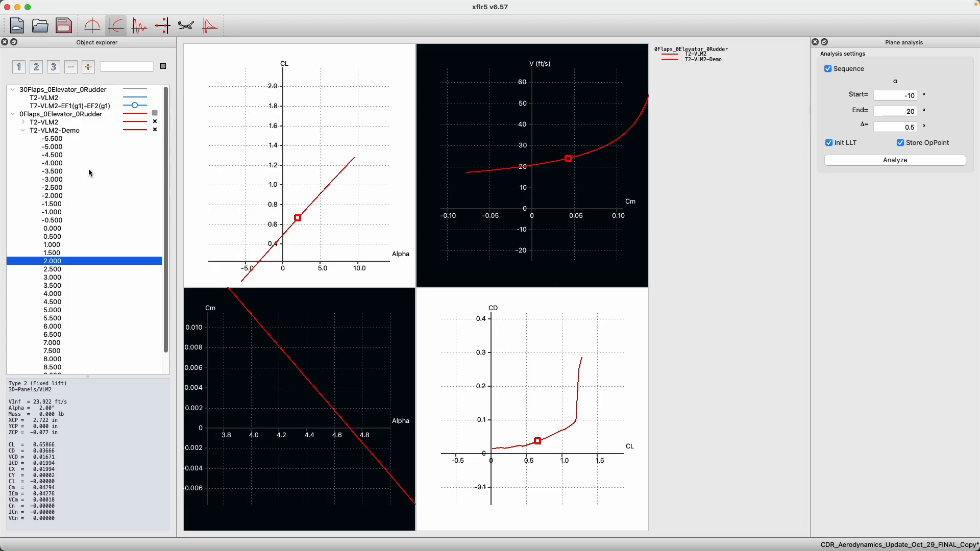
key(Down)
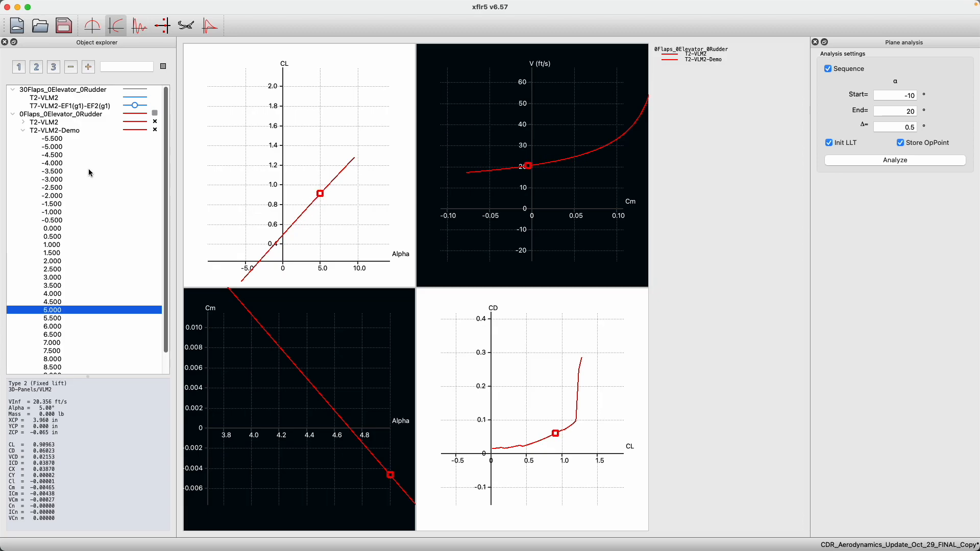
key(Up)
key(Up)
key(Down)
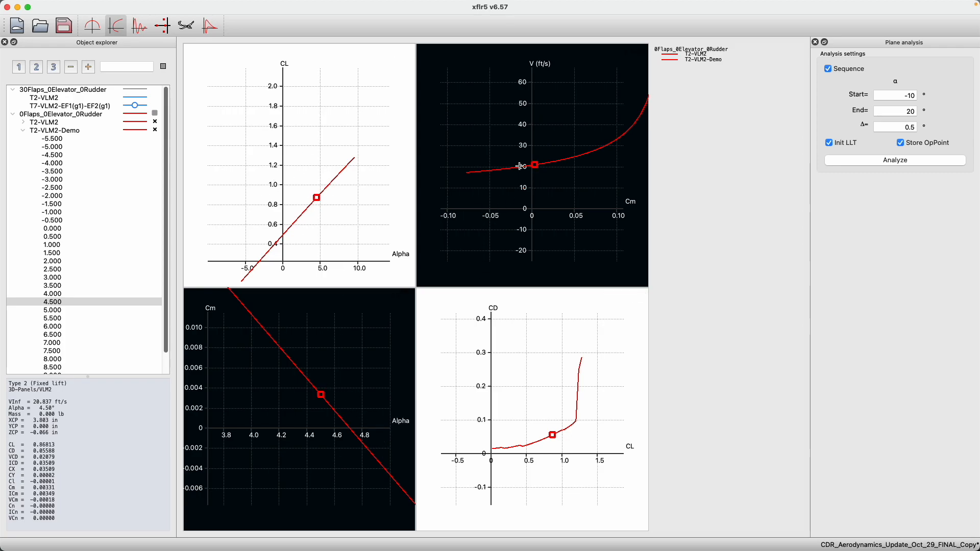
Follow the operating point marker on the polar graphs from 4.5° down to 1.5° and back up to 3°
click(143, 302)
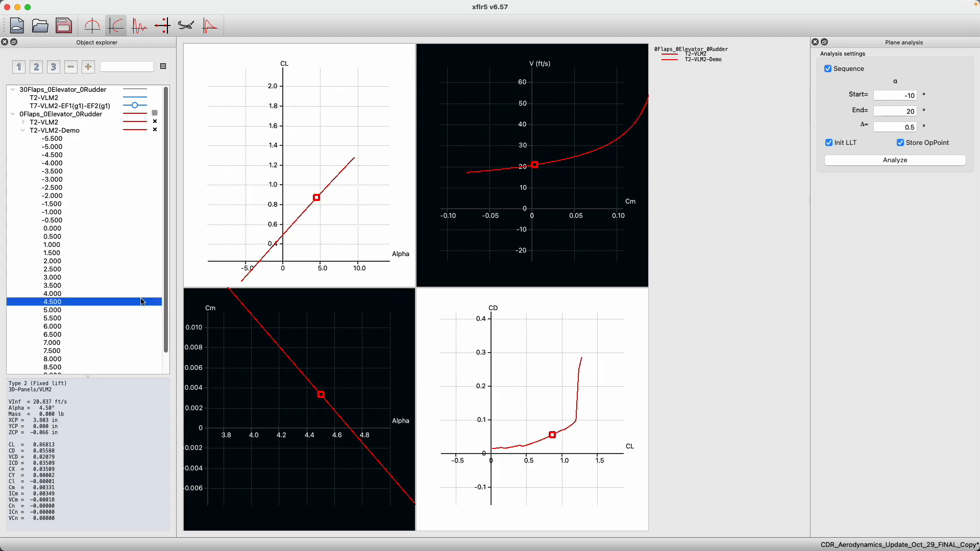
key(Up)
key(Up)
key(Up)
key(Up)
key(Up)
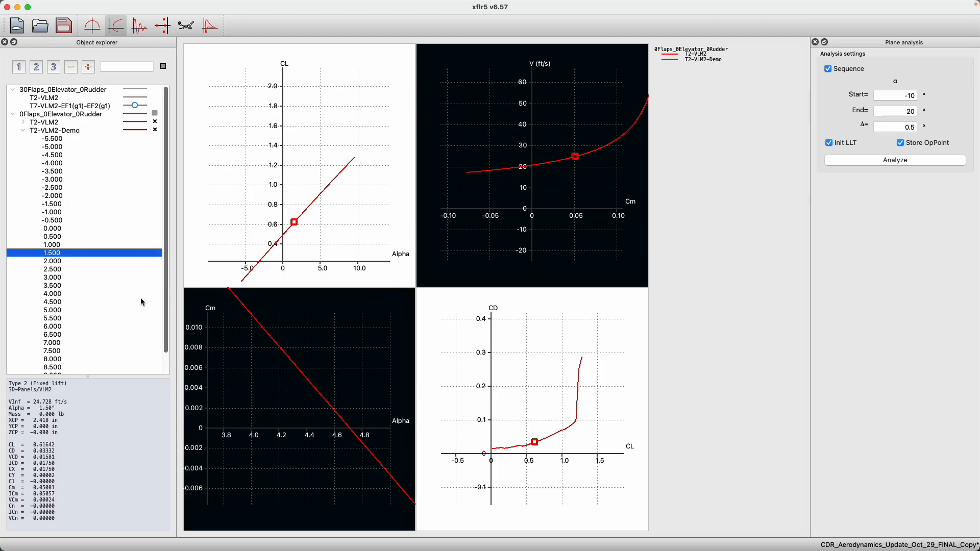
key(Down)
key(Down)
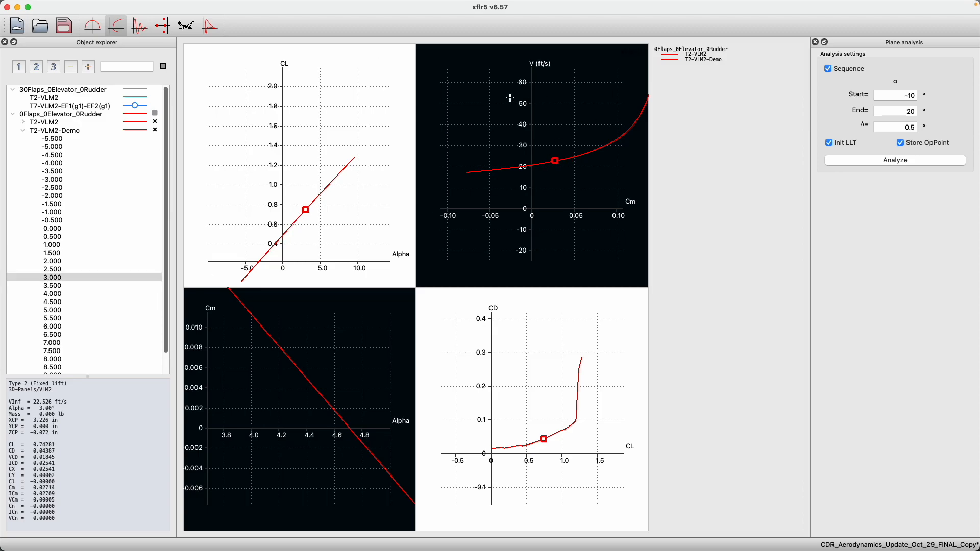
Trace the T2-VLM2-Demo operating points on the polar graphs from -5.5° up to 4°
click(72, 138)
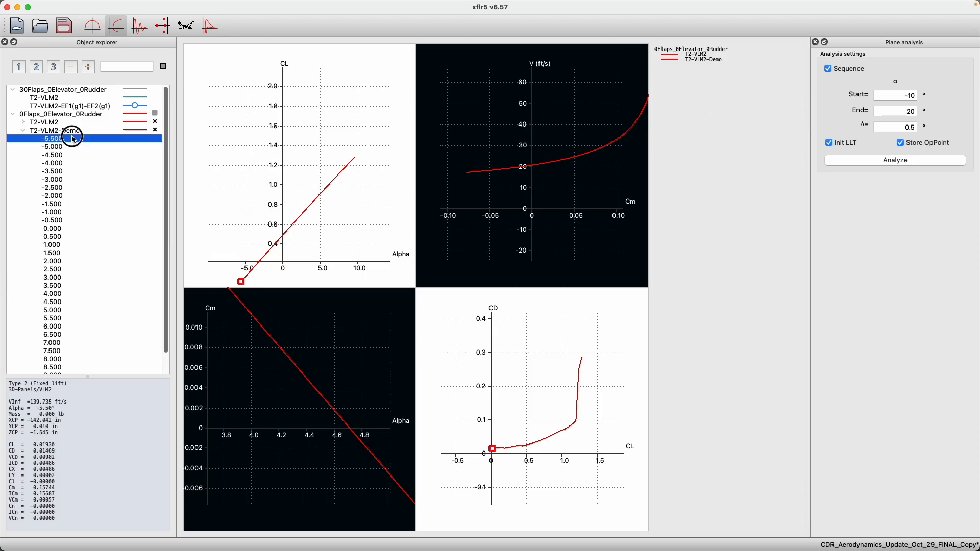
key(Down)
key(Down)
key(Down)
key(Down)
key(Down)
key(Down)
key(Down)
key(Down)
key(Down)
key(Down)
key(Down)
key(Down)
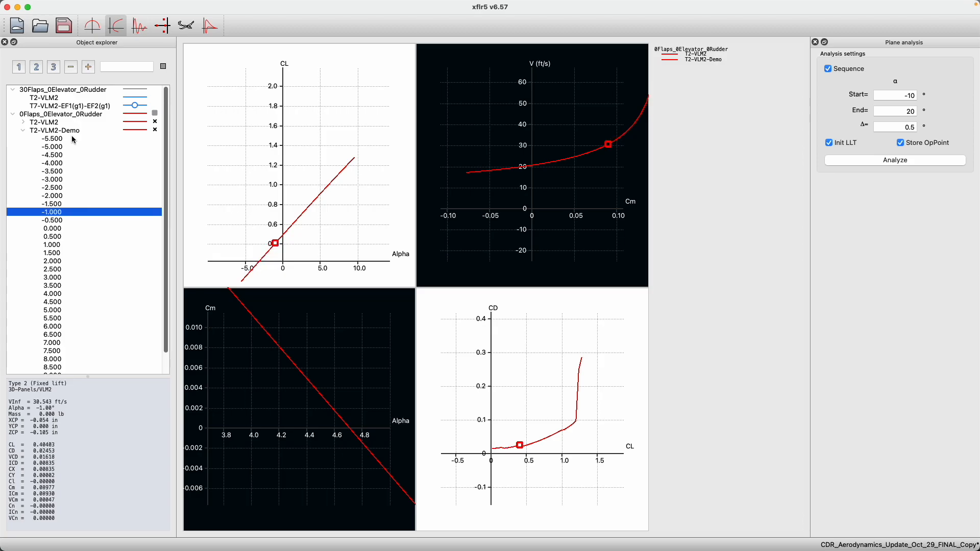
key(Down)
key(Down)
key(Down)
key(Down)
key(Down)
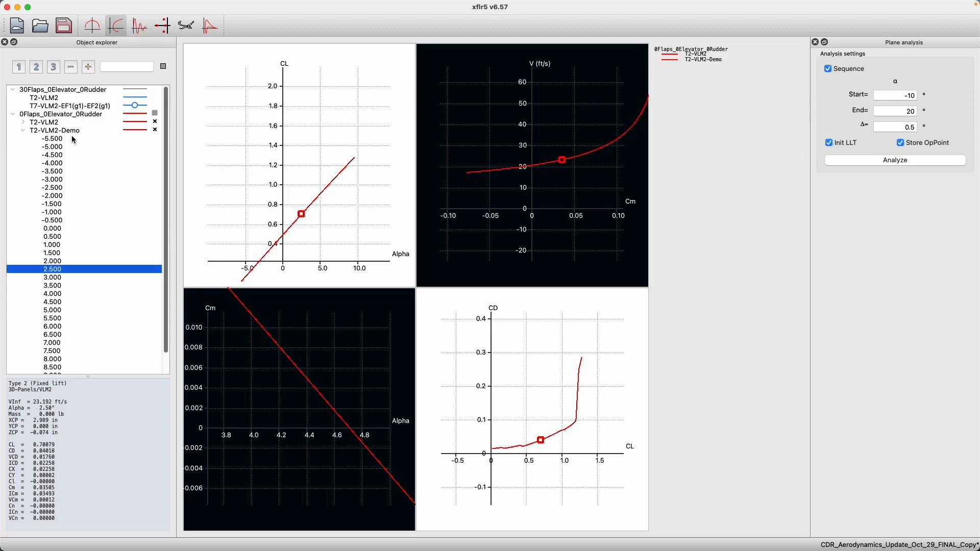
key(Down)
key(Down)
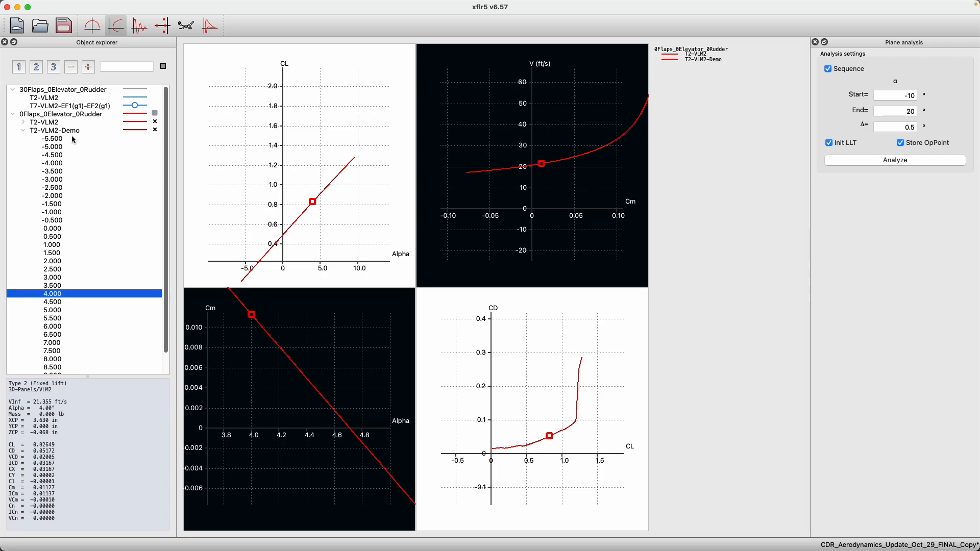
Compare the 4.5° and 5° operating points for the one closest to zero Cm, and keep 4.5° selected
key(Down)
key(Down)
key(Up)
key(Down)
key(Up)
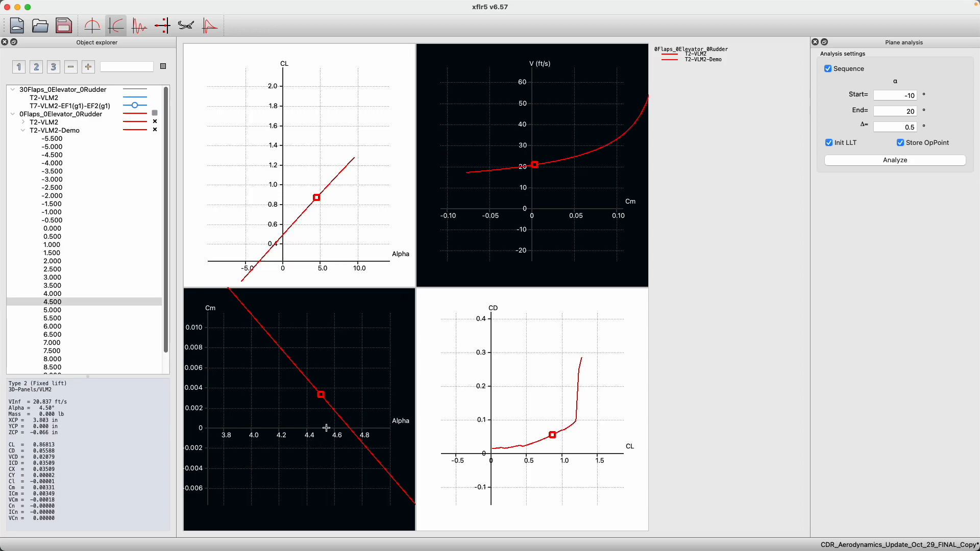
Examine the V versus Cm and Cm versus Alpha graphs close up around the 4.5° operating point
scroll(541, 169, up, 5)
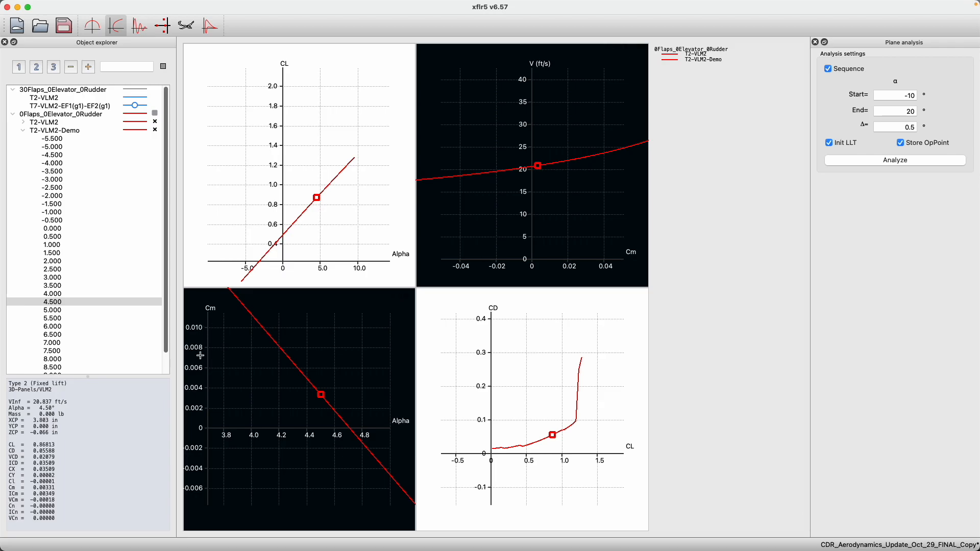
scroll(339, 427, up, 3)
scroll(339, 426, down, 10)
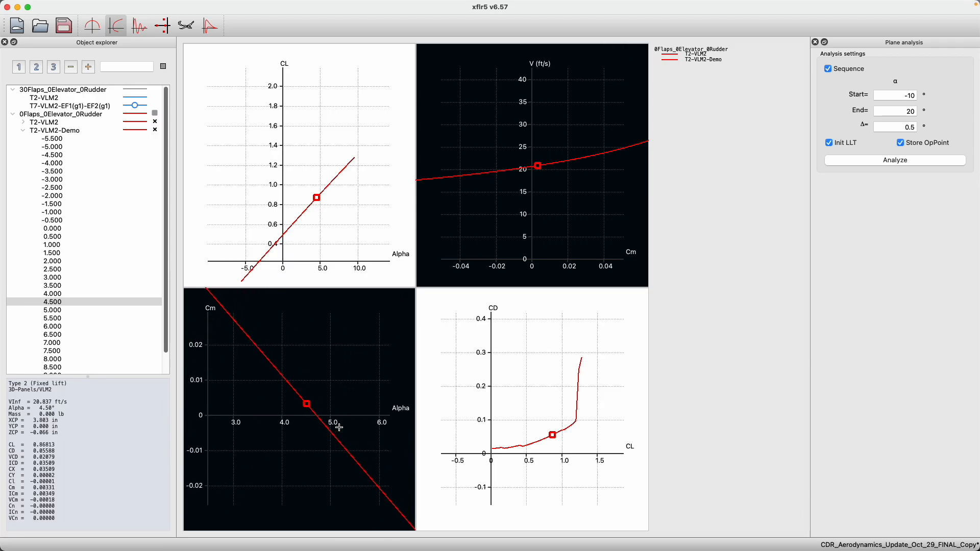
scroll(290, 390, up, 5)
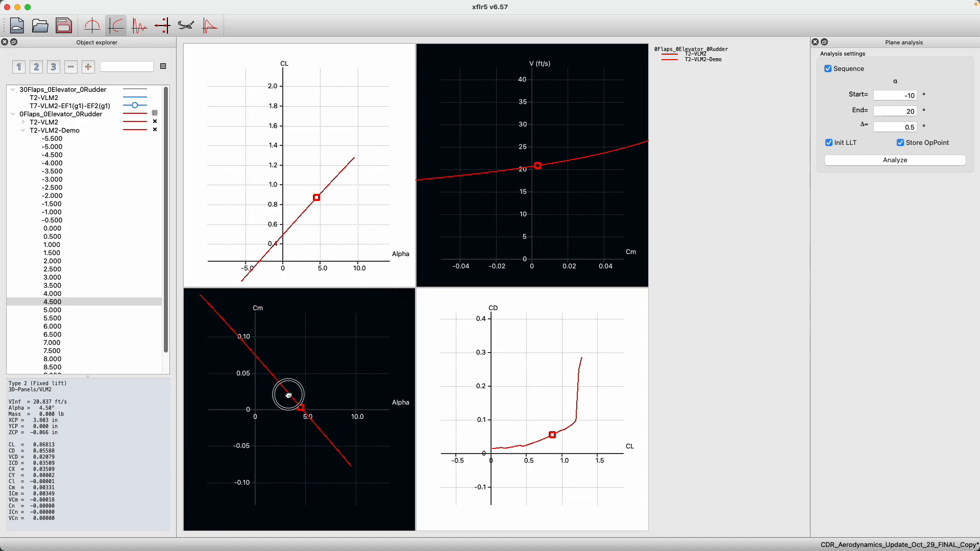
drag(309, 421, 308, 420)
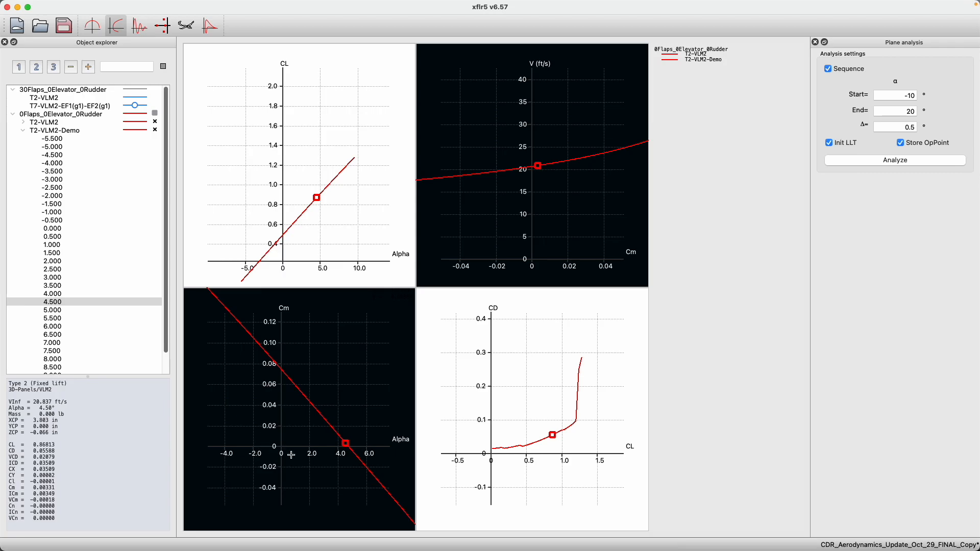
scroll(375, 452, down, 2)
scroll(362, 443, up, 4)
mouse_move(381, 468)
mouse_down()
mouse_move(254, 446)
mouse_move(249, 469)
mouse_move(306, 437)
mouse_up()
scroll(253, 449, up, 3)
scroll(267, 485, up, 3)
drag(277, 471, 327, 419)
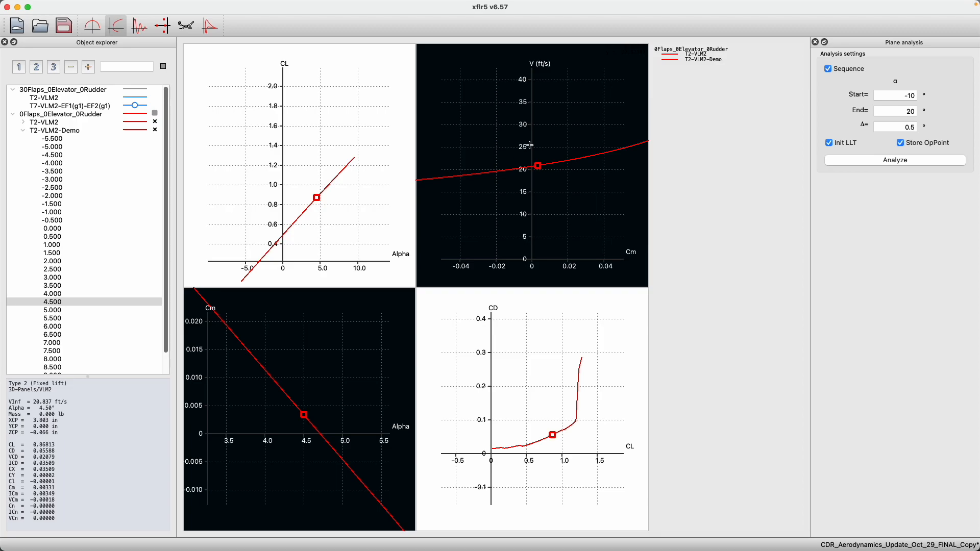
Read the velocity, CL and CD of the 4.5° operating point from close-ups of their polar graphs
scroll(527, 166, up, 10)
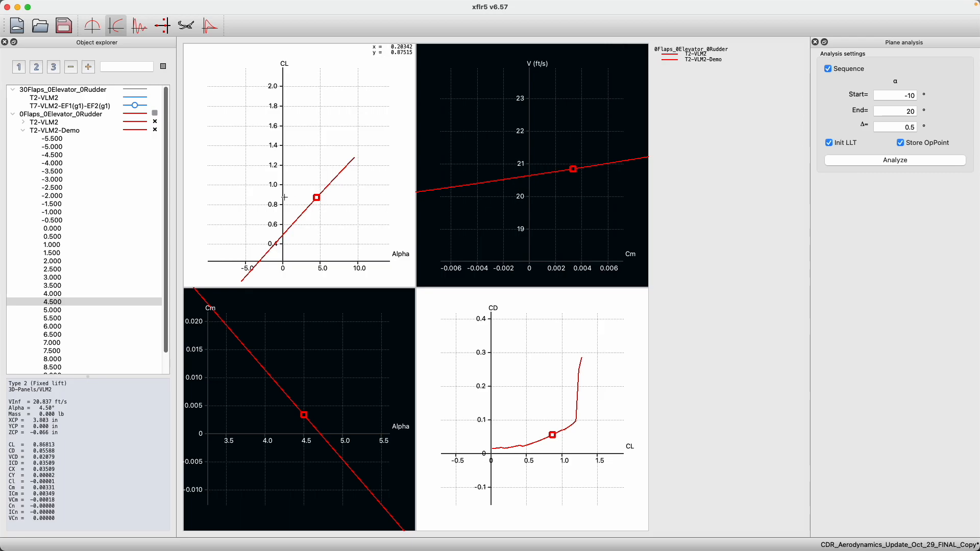
scroll(295, 229, up, 5)
scroll(295, 228, up, 5)
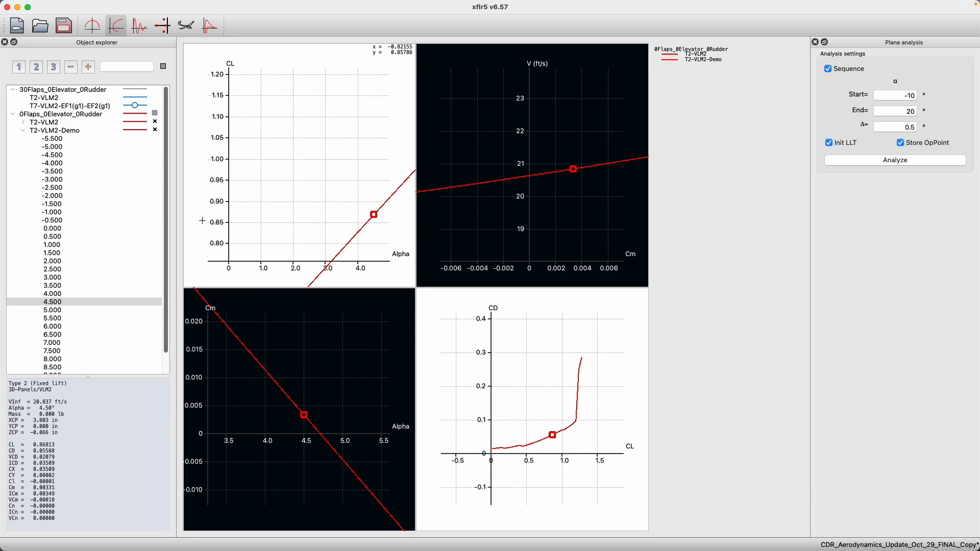
scroll(574, 463, up, 5)
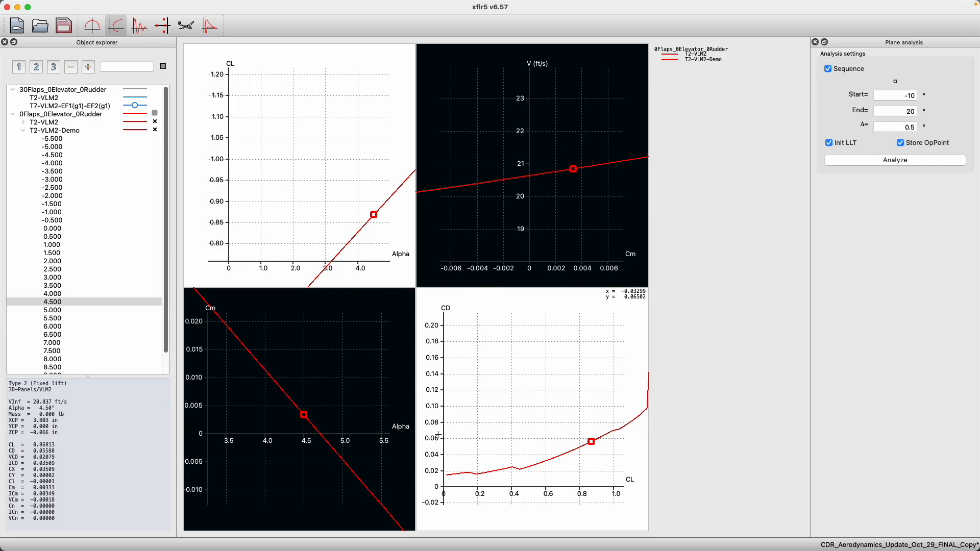
scroll(336, 208, down, 2)
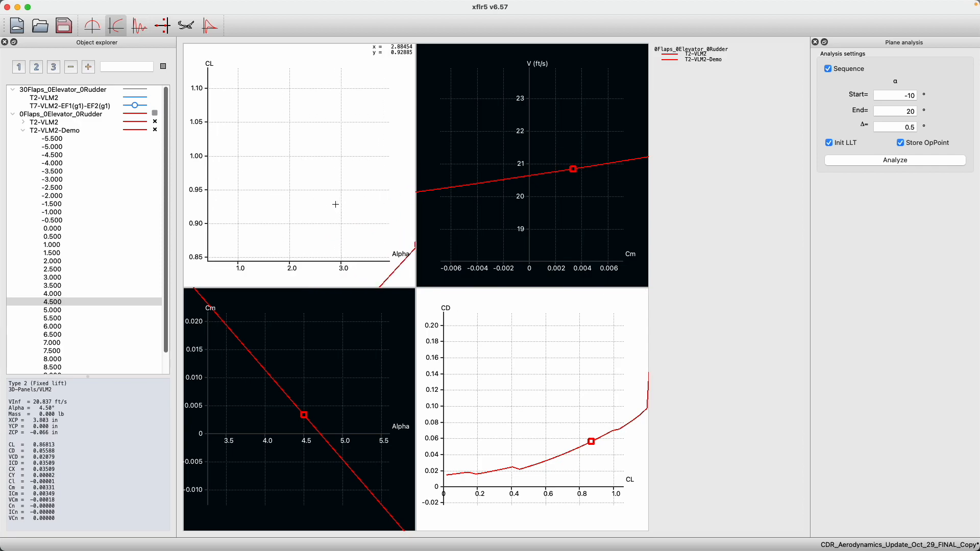
scroll(350, 350, down, 2)
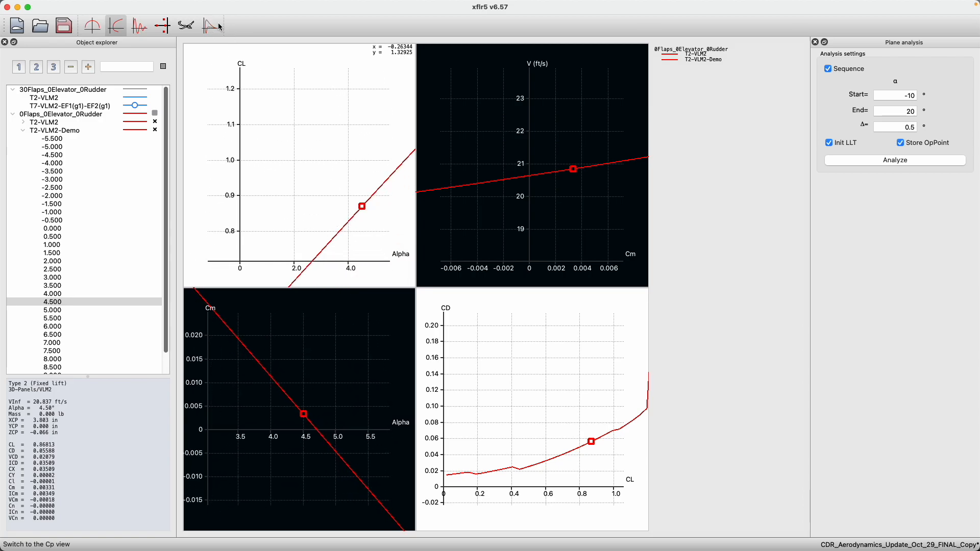
Switch to the Cp view and examine the pressure coefficient curves of the 4.5° operating point at span position 0
click(210, 25)
scroll(356, 258, up, 10)
scroll(356, 258, down, 20)
scroll(357, 259, up, 1)
drag(392, 271, 392, 253)
drag(436, 289, 365, 283)
scroll(326, 239, up, 9)
scroll(327, 240, down, 4)
scroll(328, 243, up, 4)
drag(309, 257, 385, 279)
scroll(449, 287, up, 7)
drag(429, 306, 419, 300)
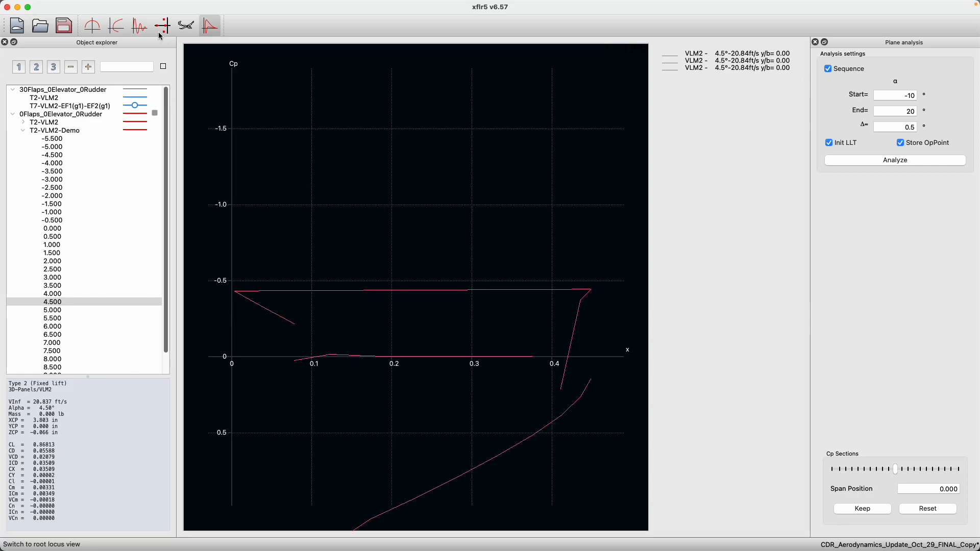
Return to the polar view and fit the full curves in the CD versus CL and CL versus Alpha graphs
click(115, 26)
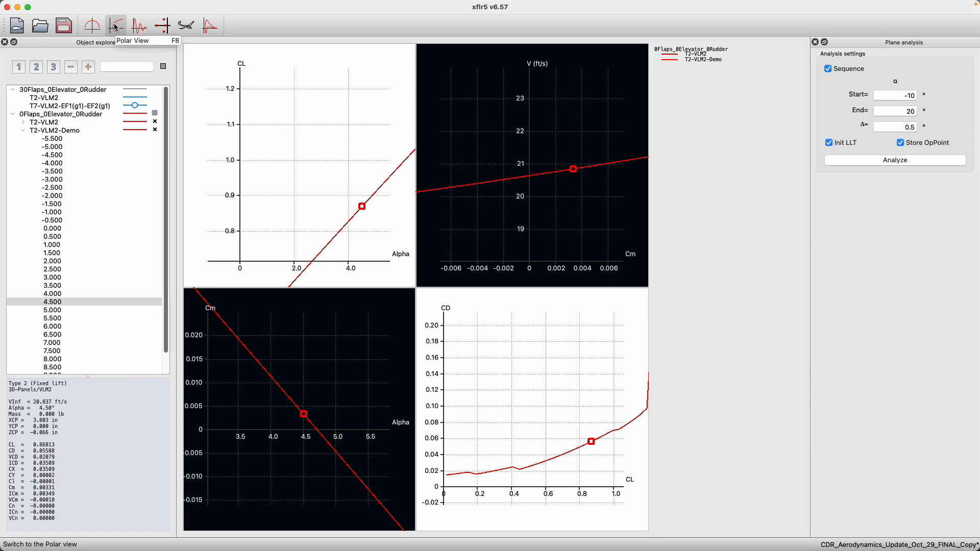
scroll(497, 410, down, 8)
scroll(497, 410, down, 3)
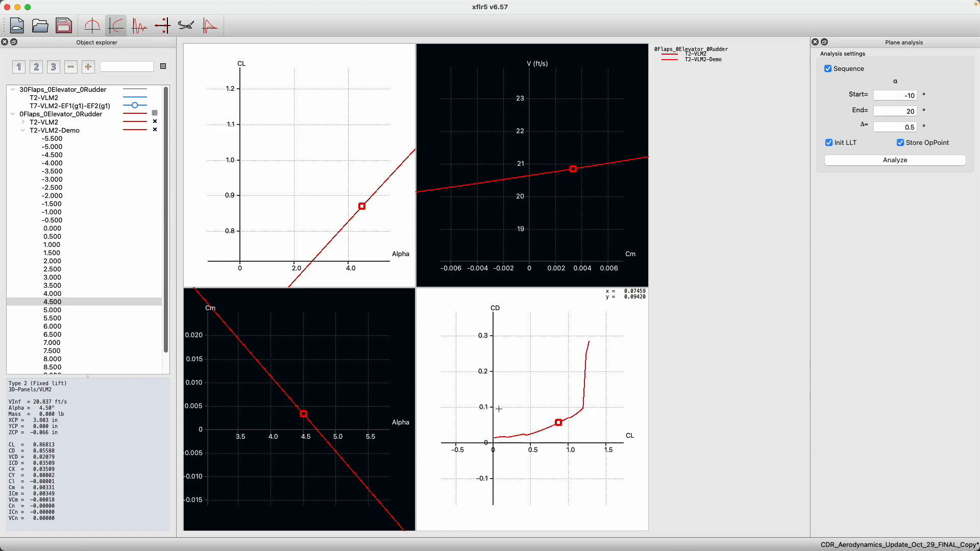
drag(501, 400, 496, 411)
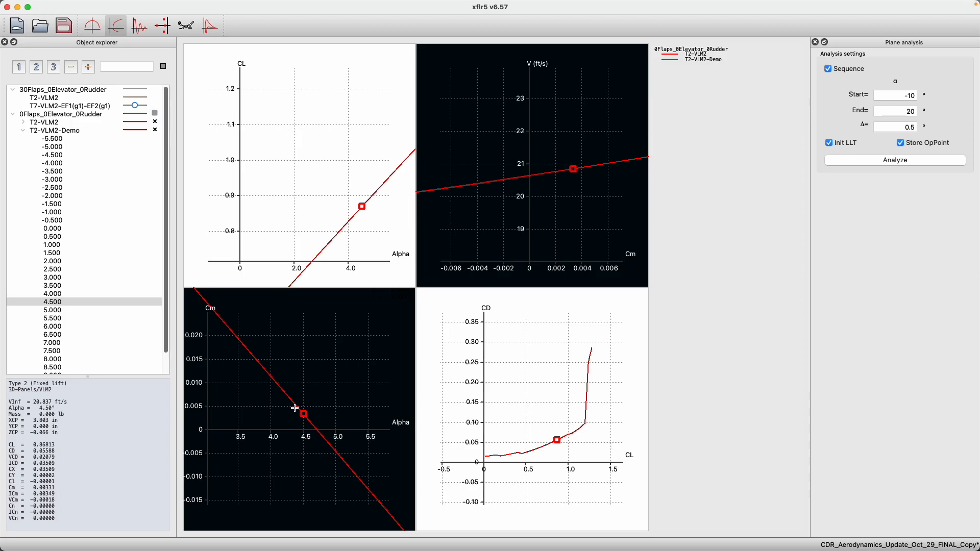
scroll(311, 214, down, 8)
drag(305, 186, 311, 198)
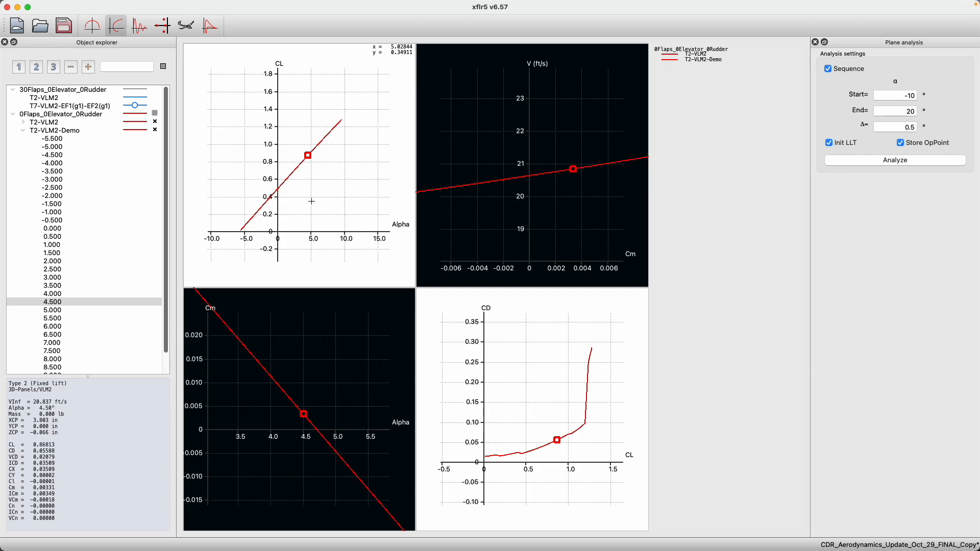